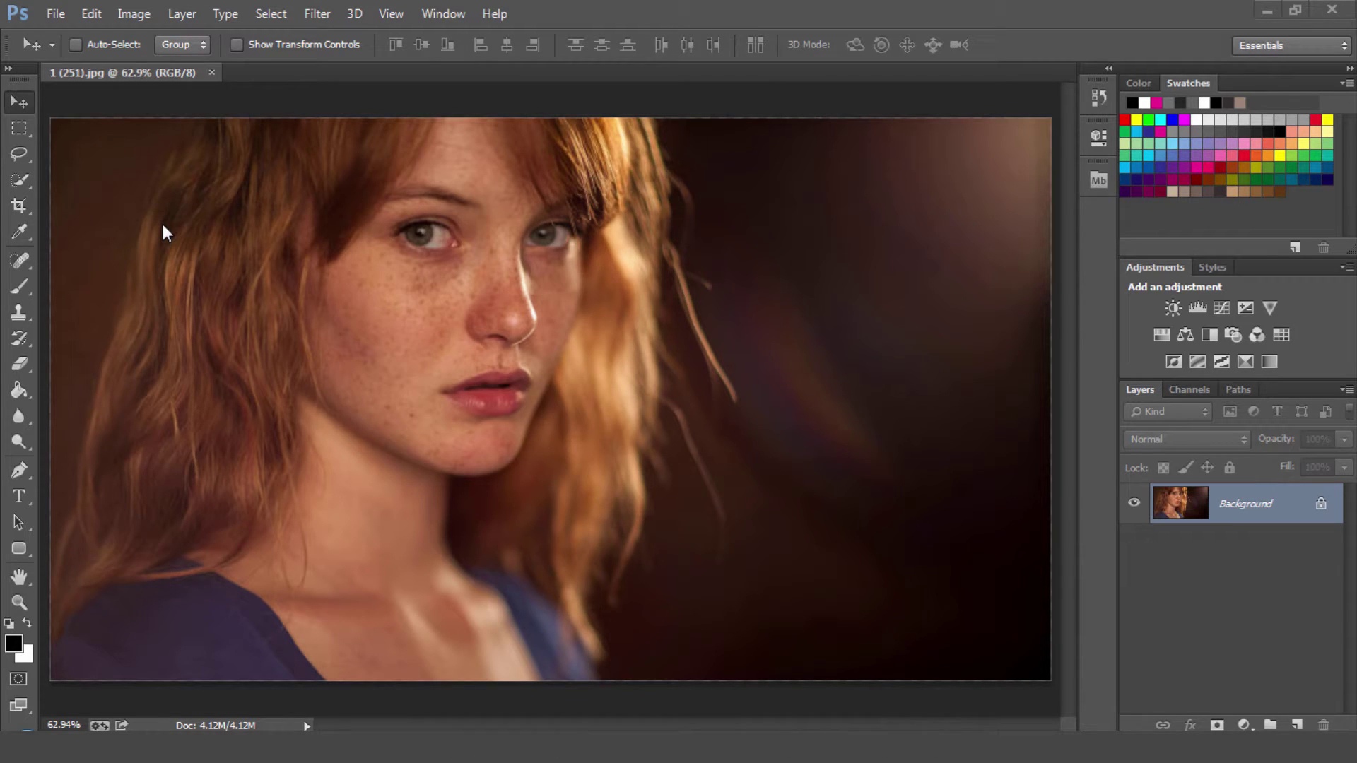
Step: Add a new empty layer above the background and name it 'Clean'
left_click(1295, 725)
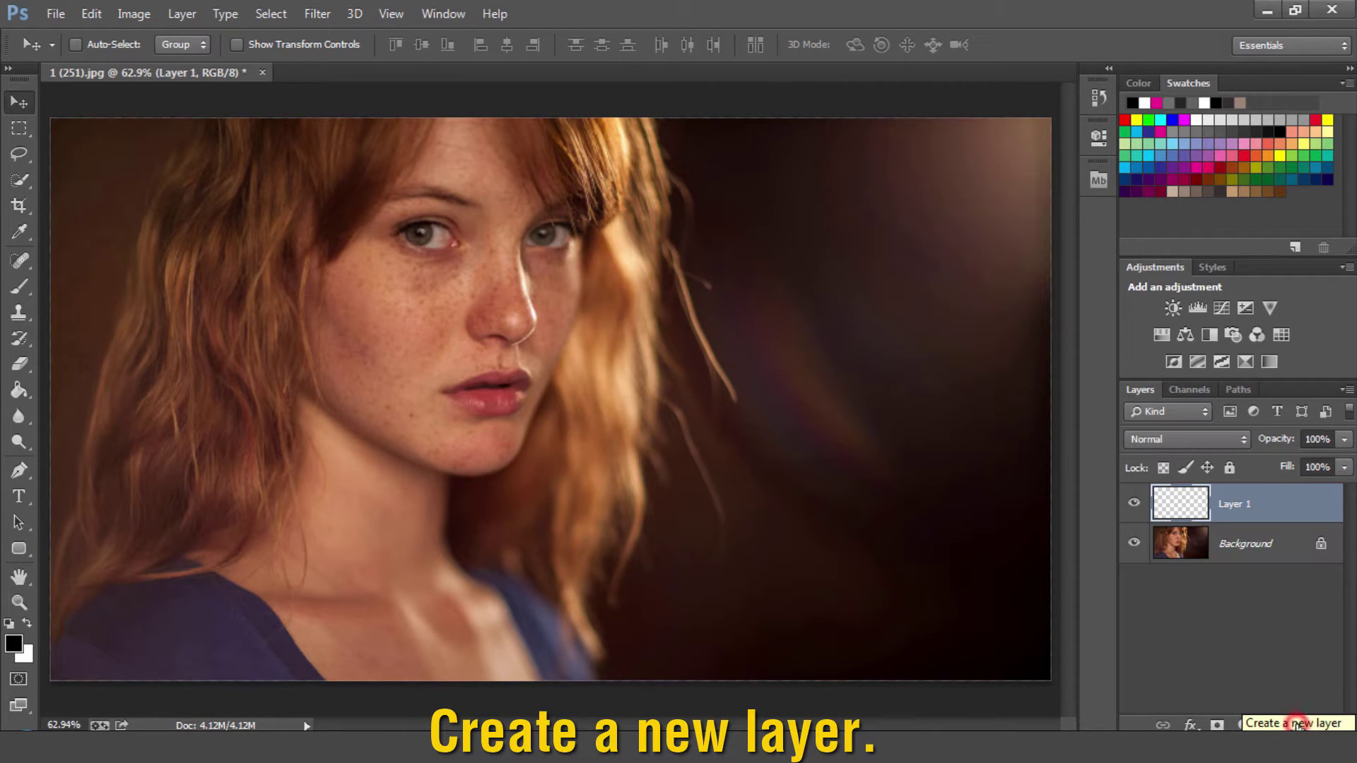
double_click(1235, 504)
type("Clean")
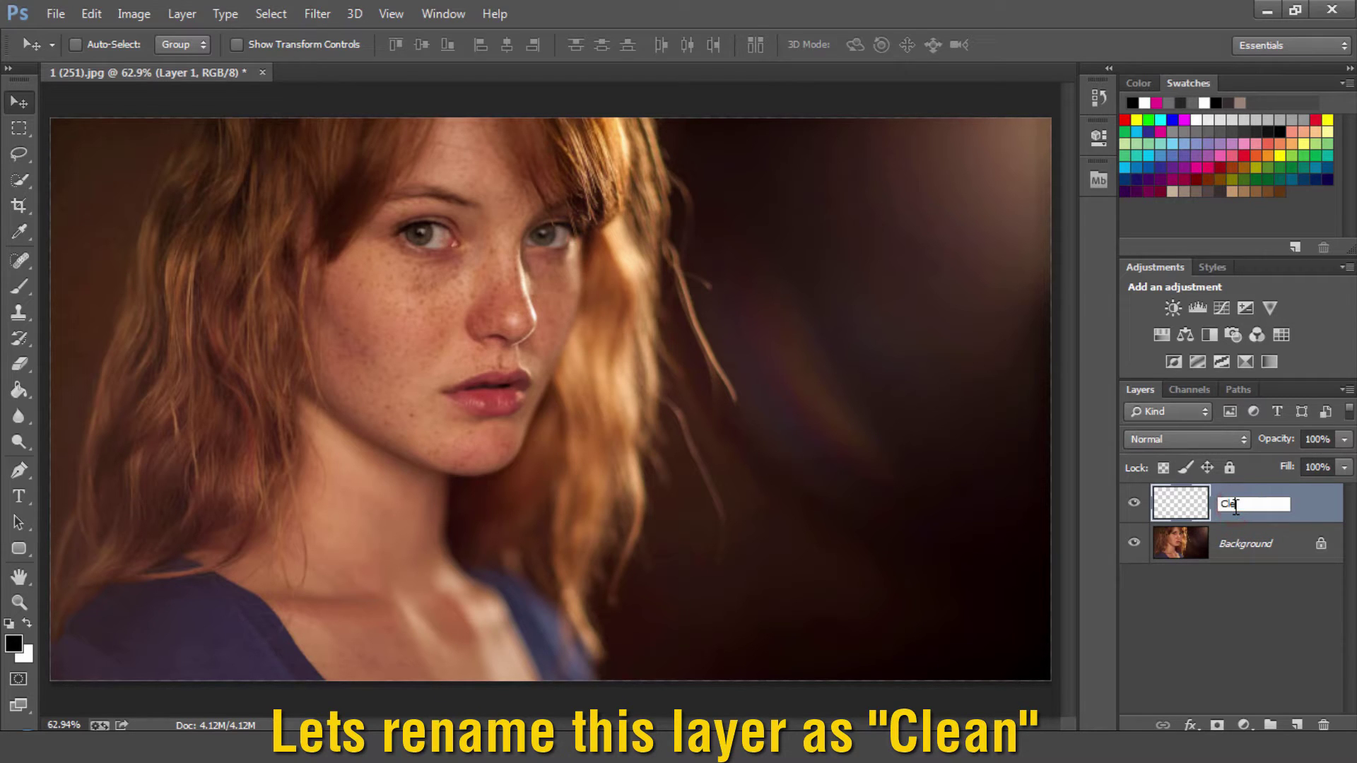
key("Return")
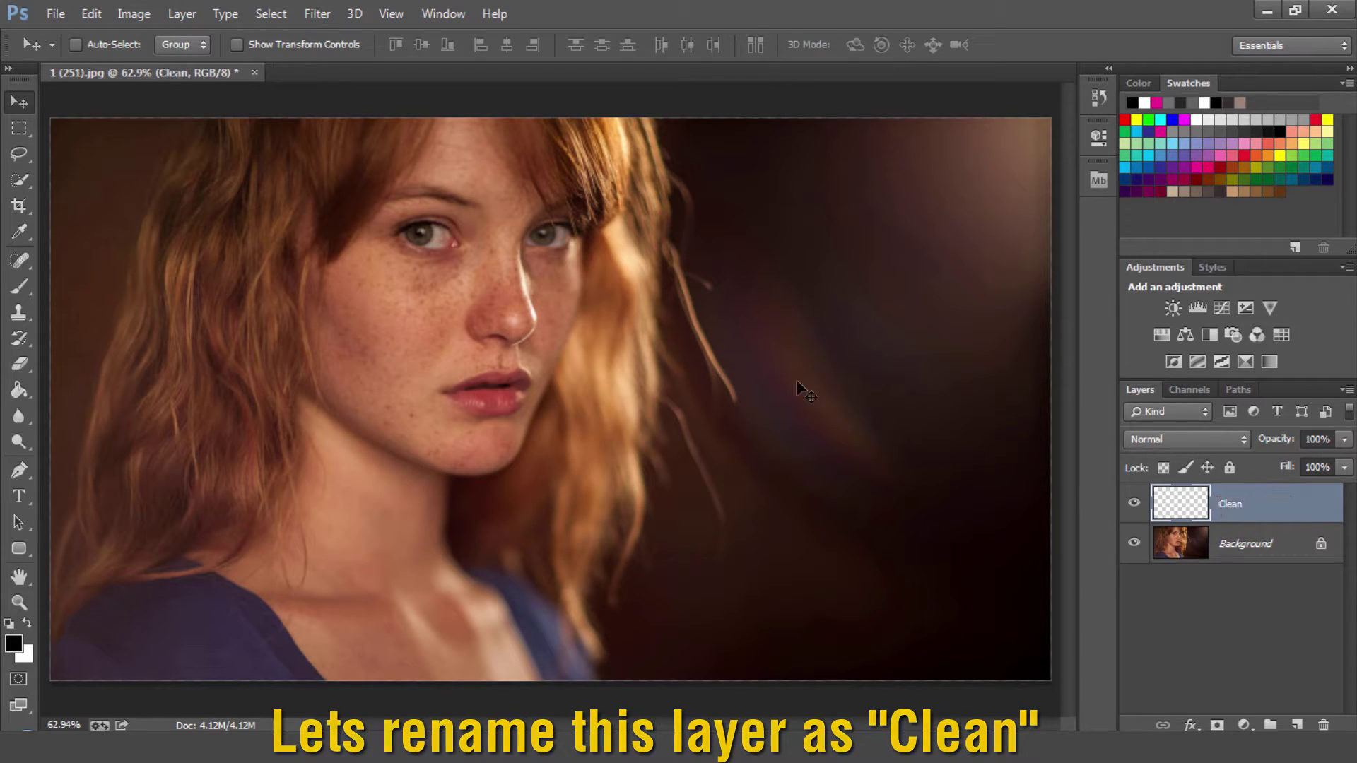
Step: Select the Spot Healing Brush in Content-Aware mode
left_click(26, 255)
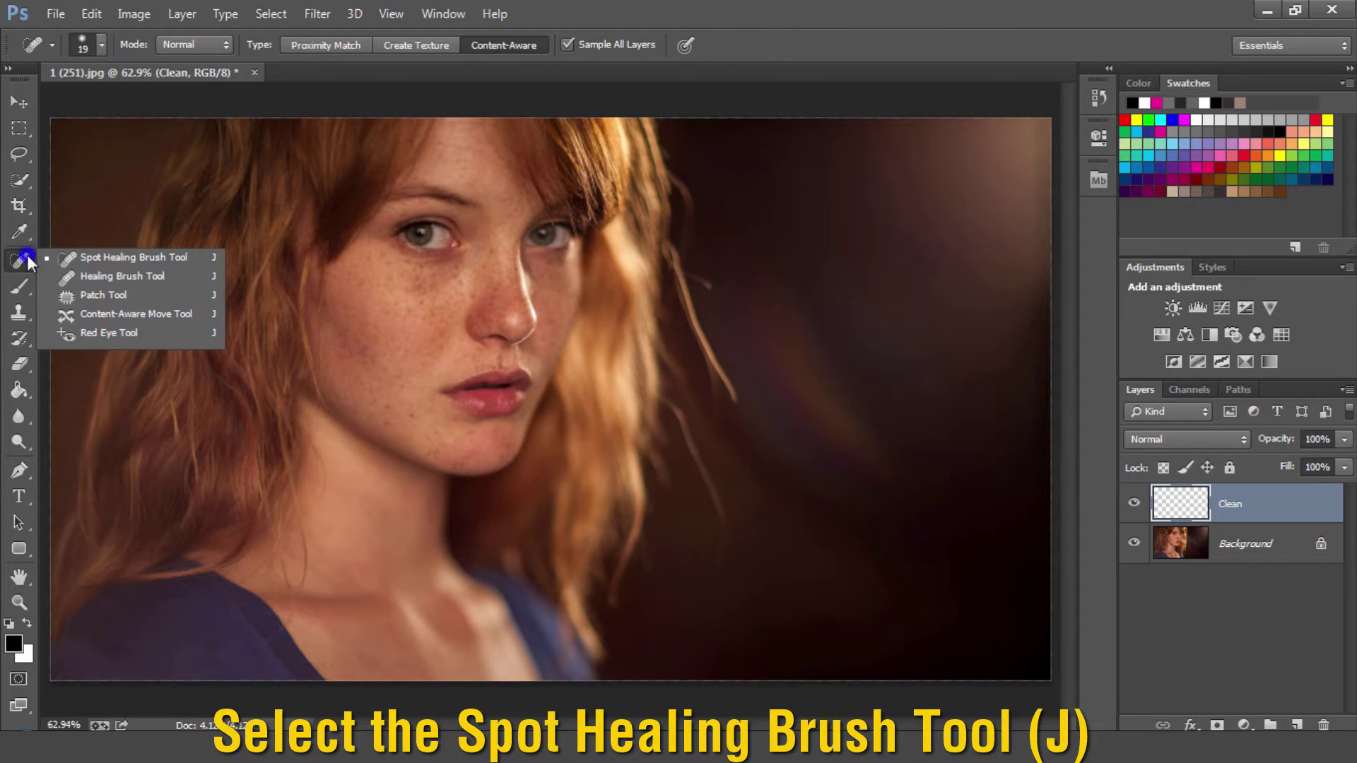
left_click(106, 256)
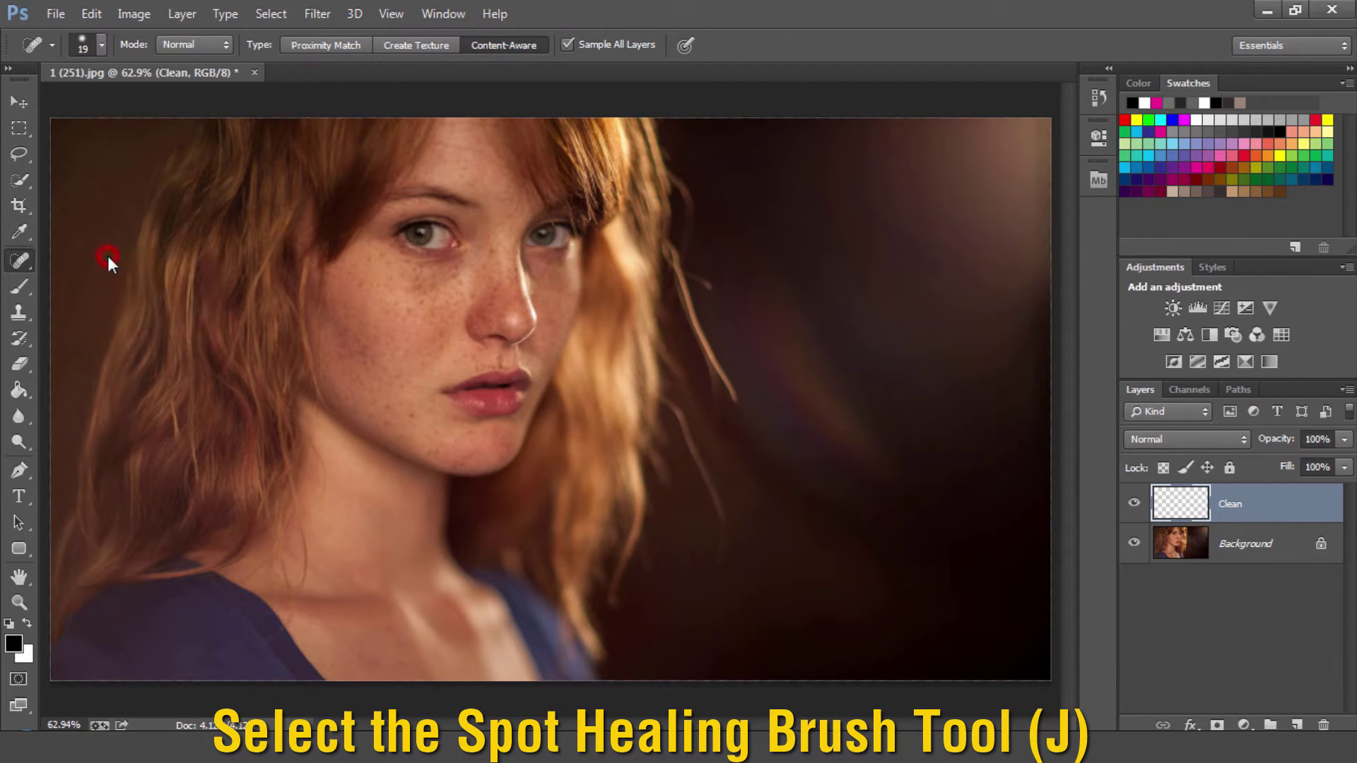
left_click(503, 47)
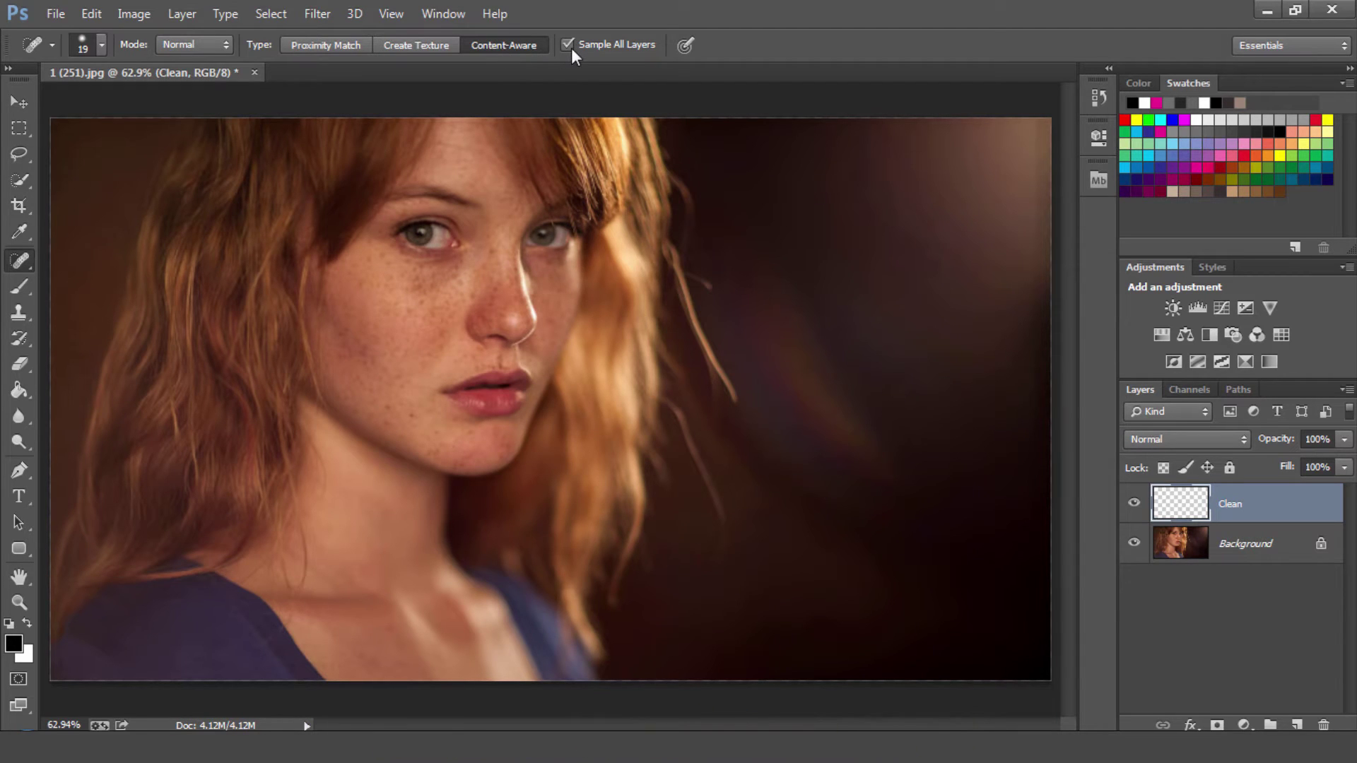
Step: Set the healing brush tip to 30% hardness and 19 px size
right_click(552, 309)
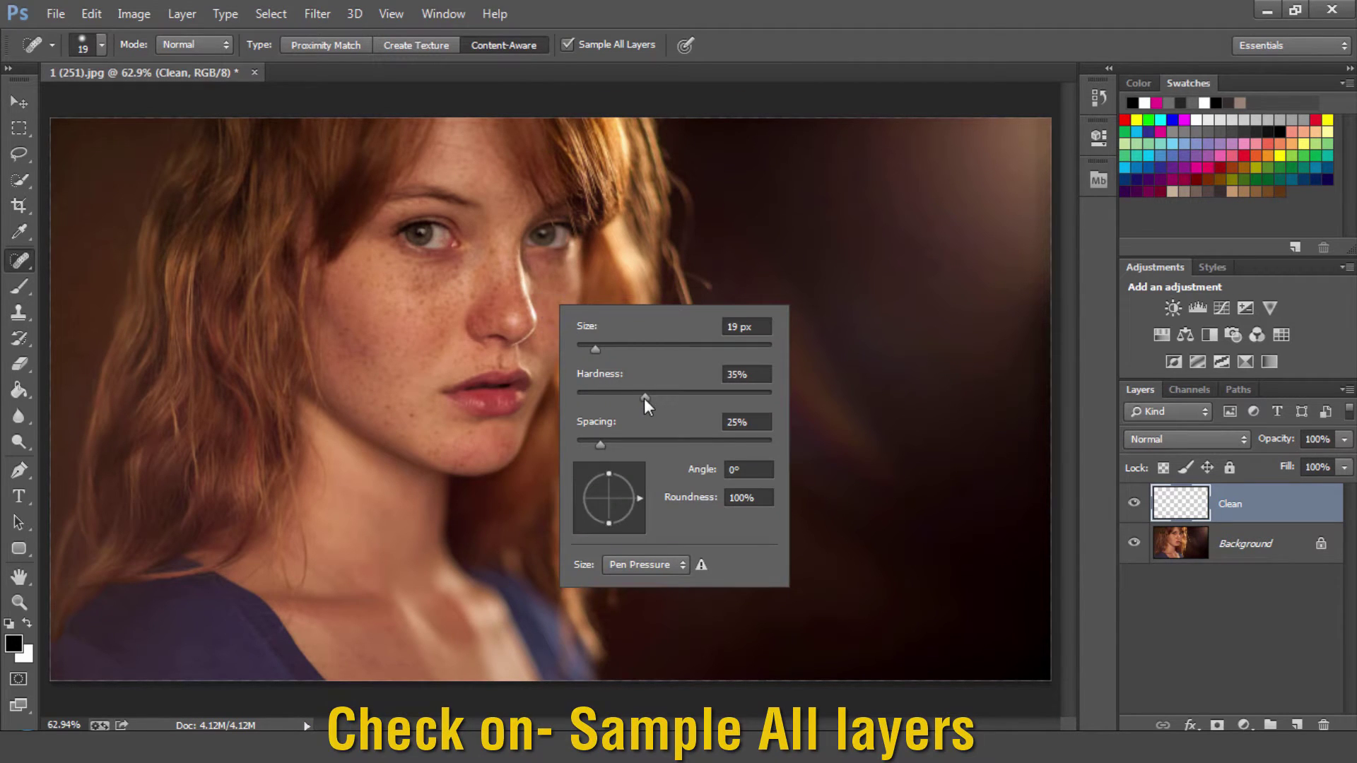
left_click_drag(646, 398, 639, 397)
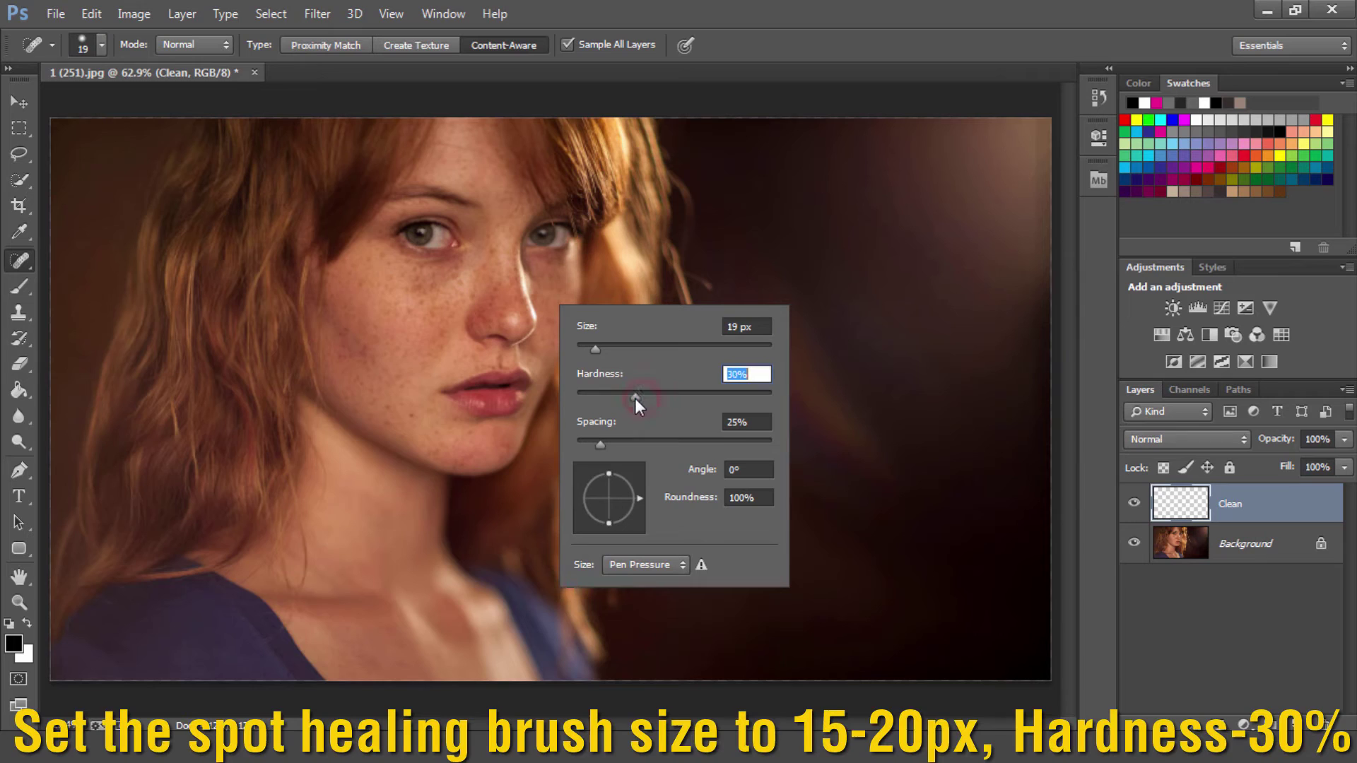
left_click(736, 329)
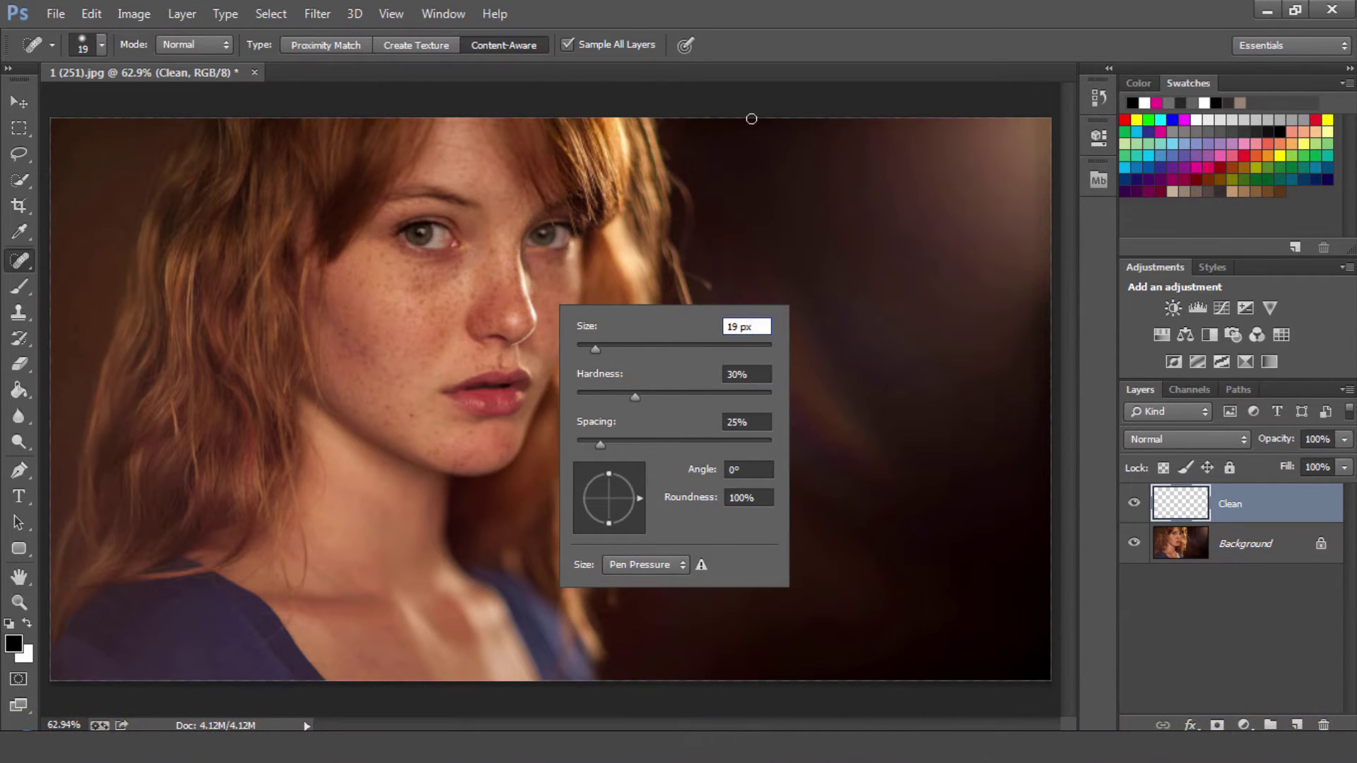
left_click(747, 37)
Step: Zoom into the freckled face and shrink the Spot Healing Brush to about 10 px
key("z")
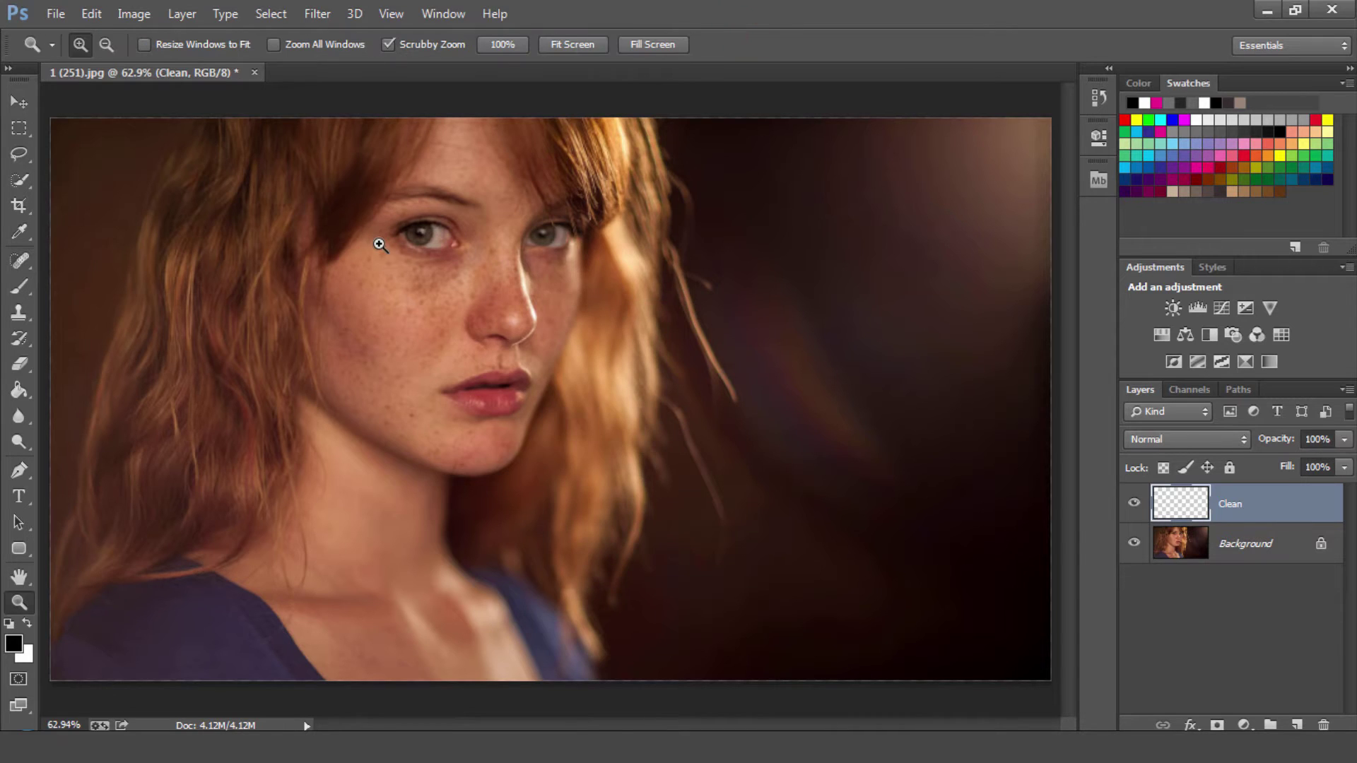
left_click(378, 243)
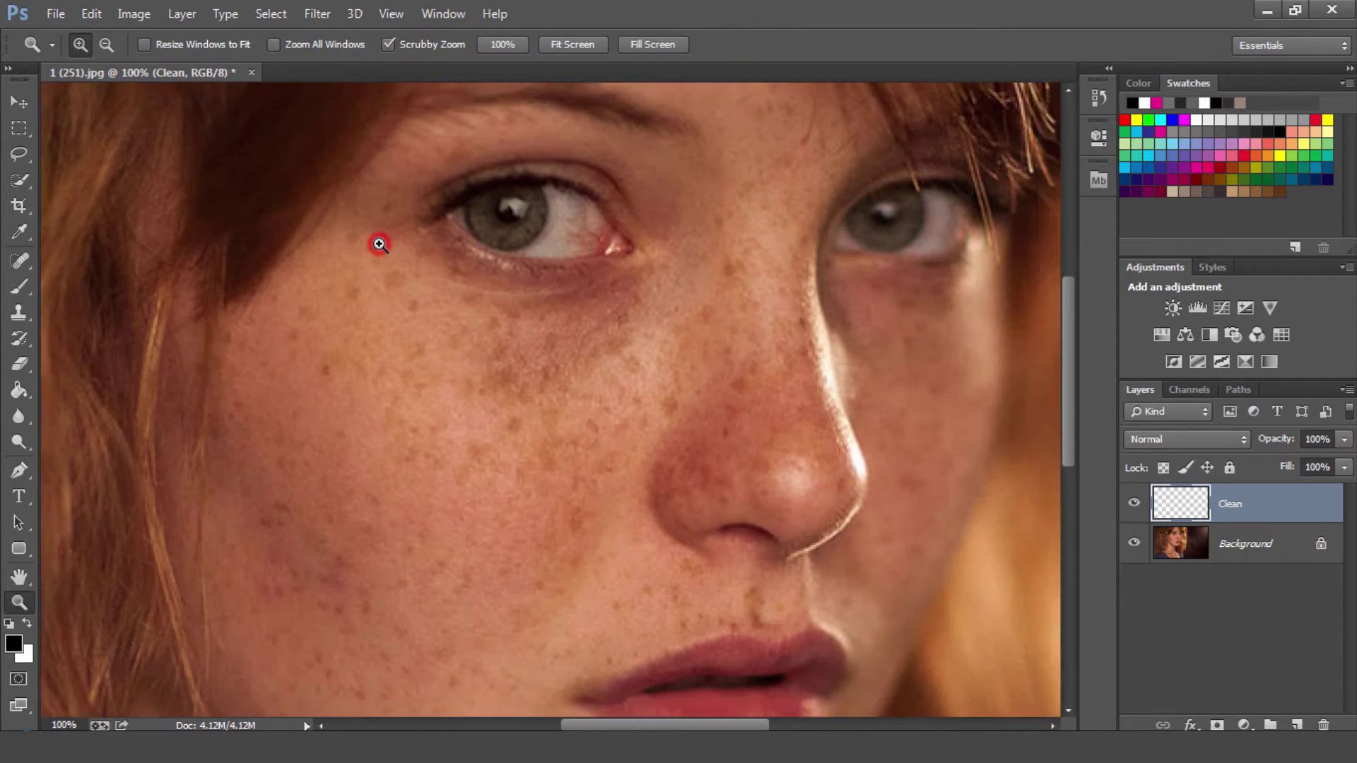
left_click(379, 244)
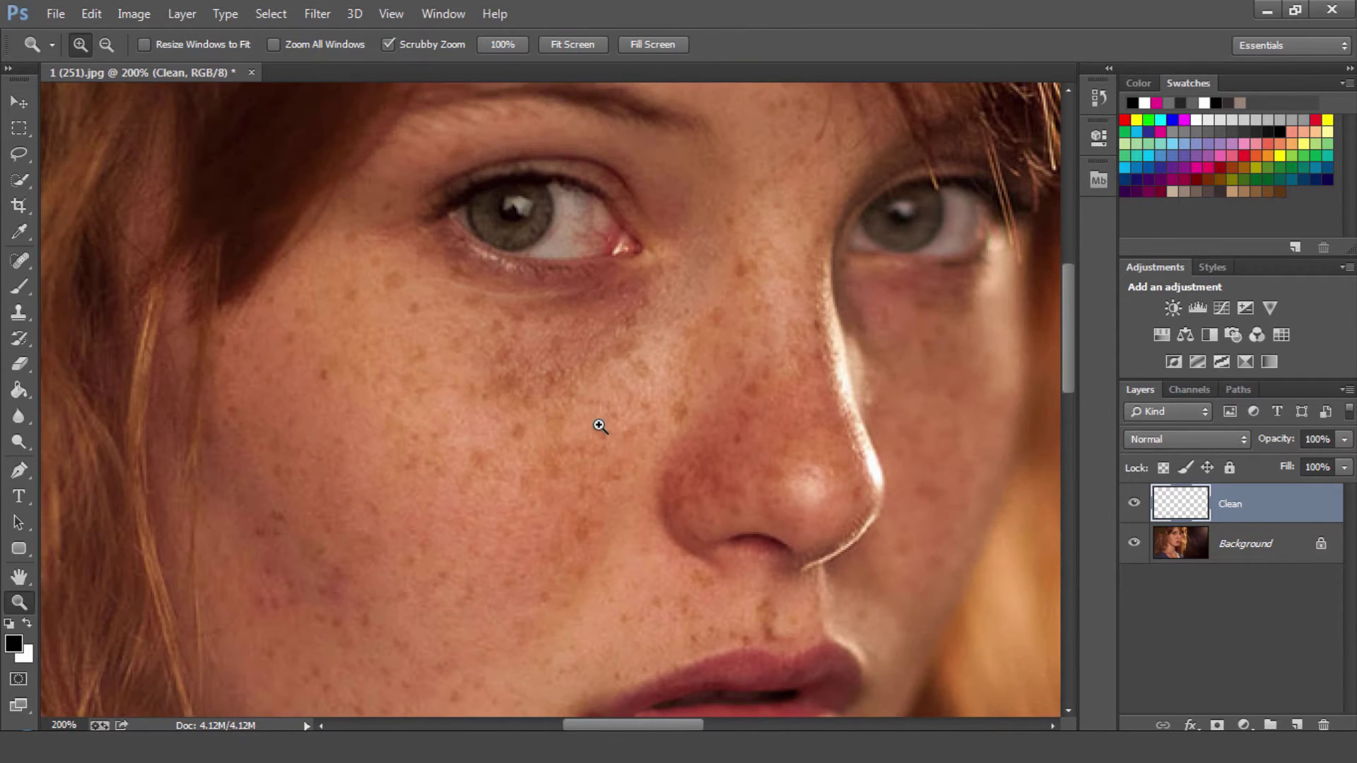
left_click(24, 261)
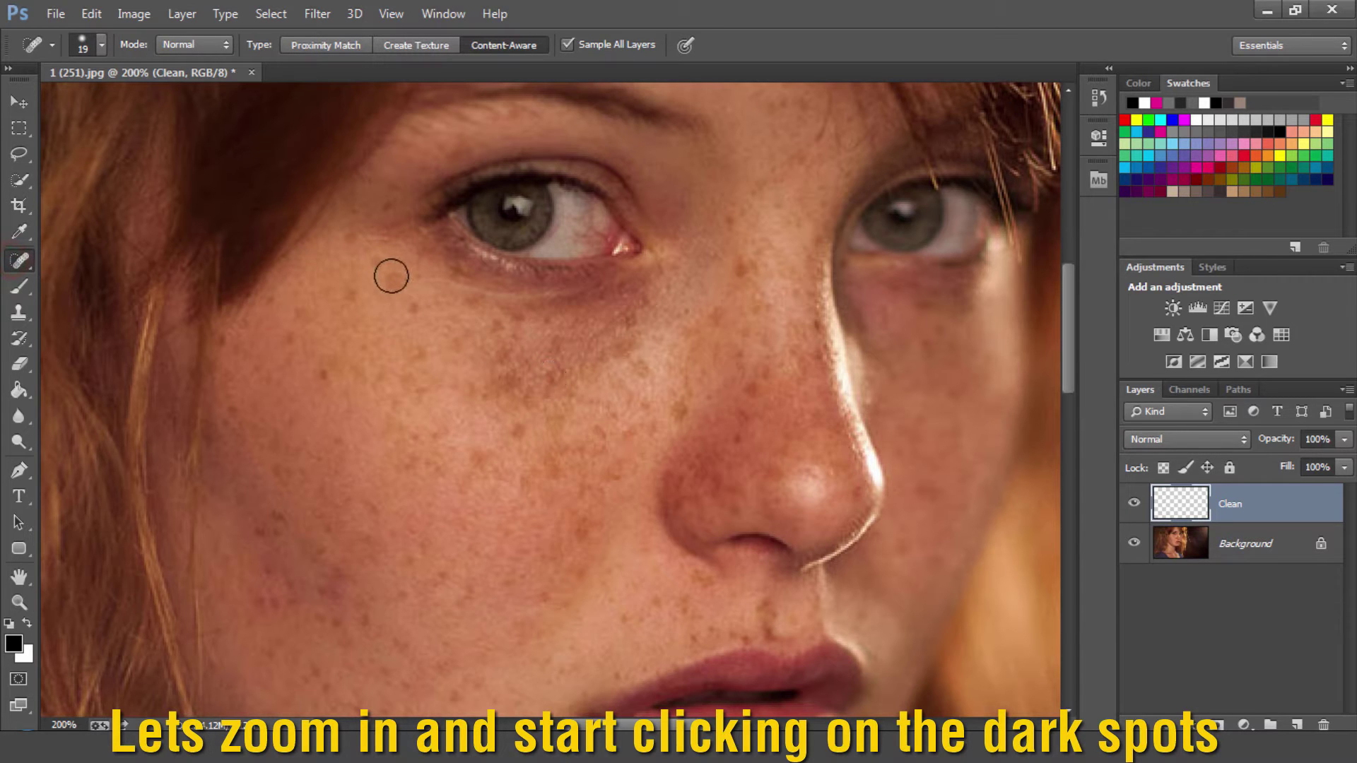
left_click(414, 303)
key("bracketleft")
key("bracketleft")
left_click(351, 237)
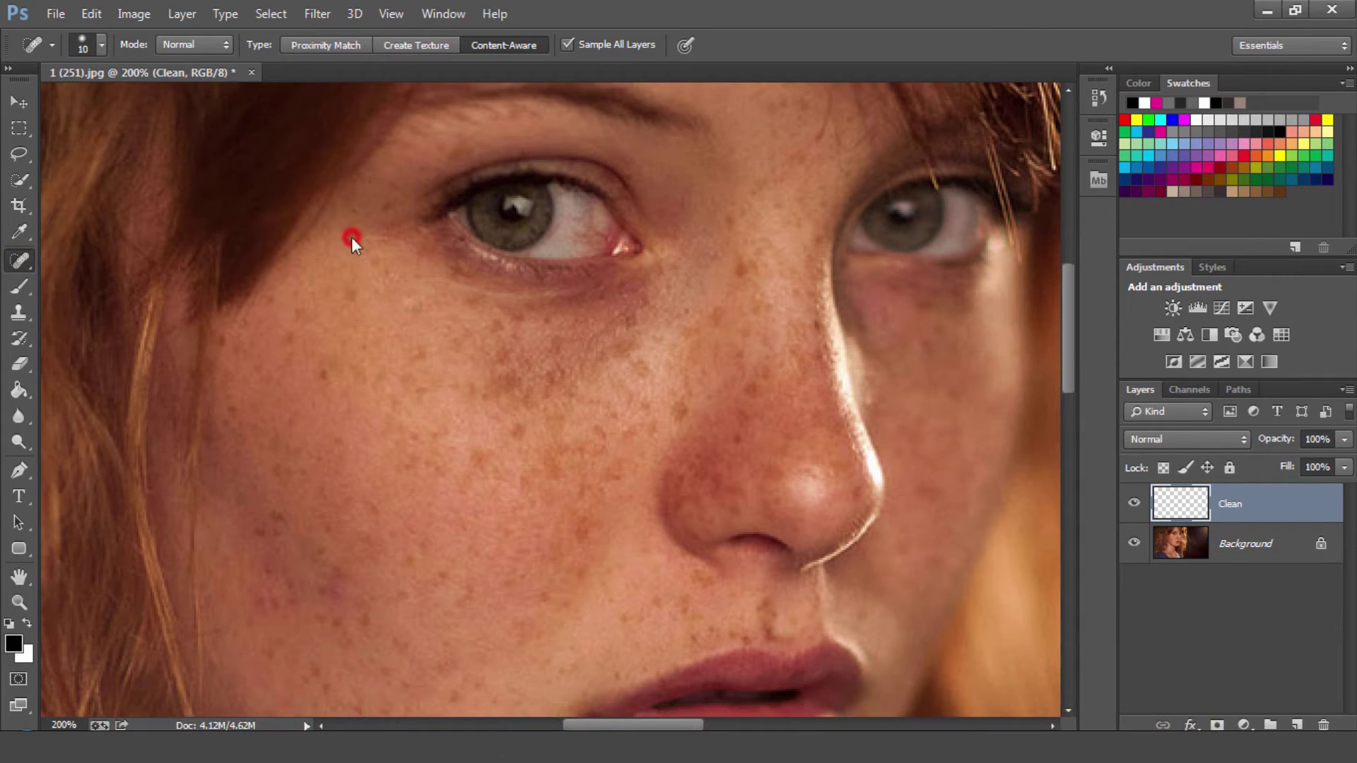
Step: Heal the dark freckle spots on the left cheek with a 10 px brush
left_click(350, 298)
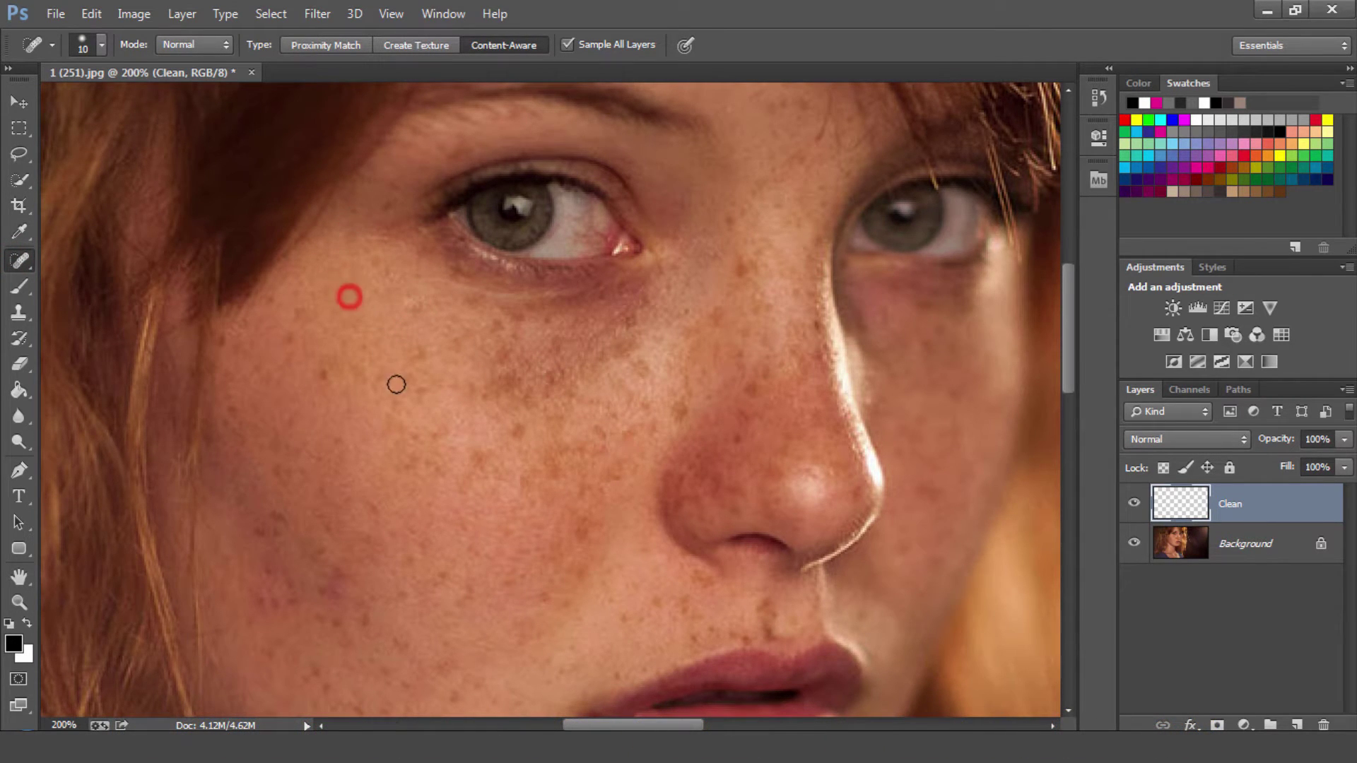
left_click(299, 311)
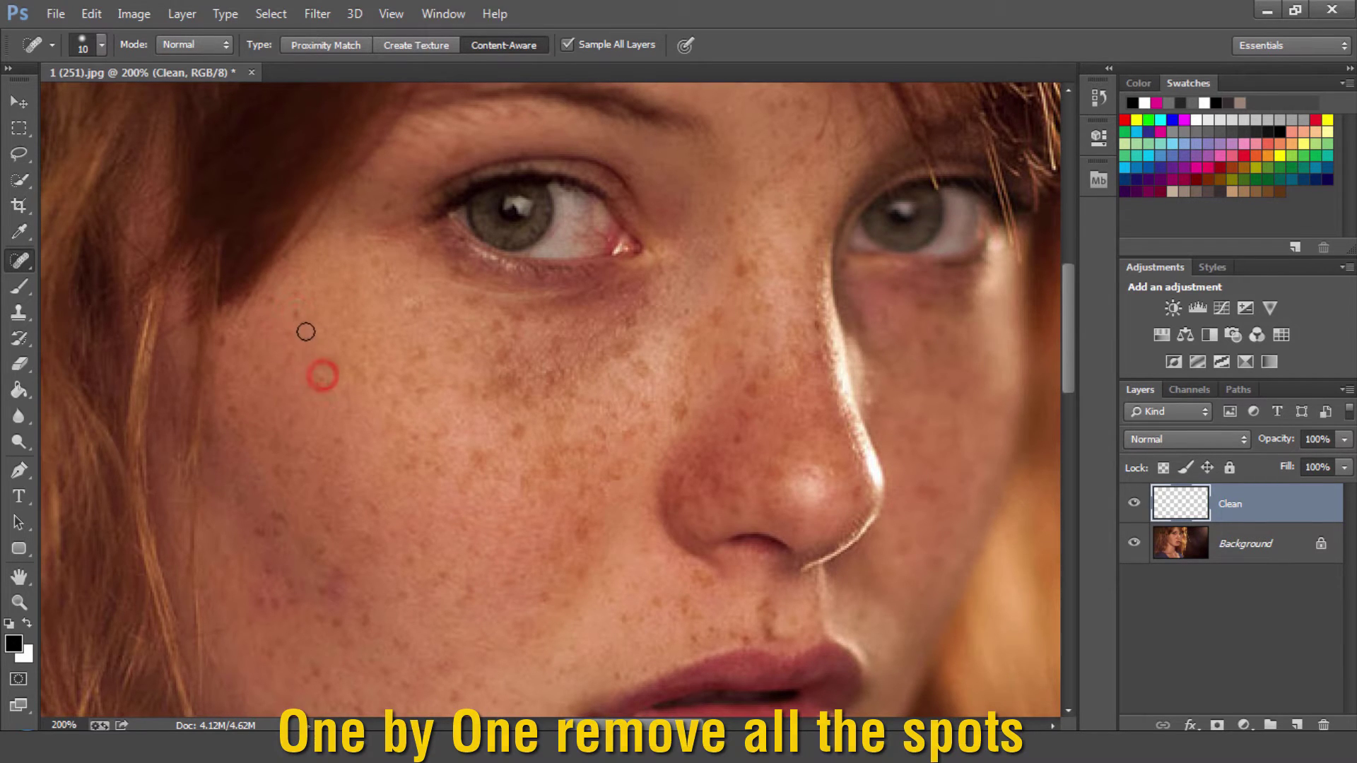
left_click(299, 315)
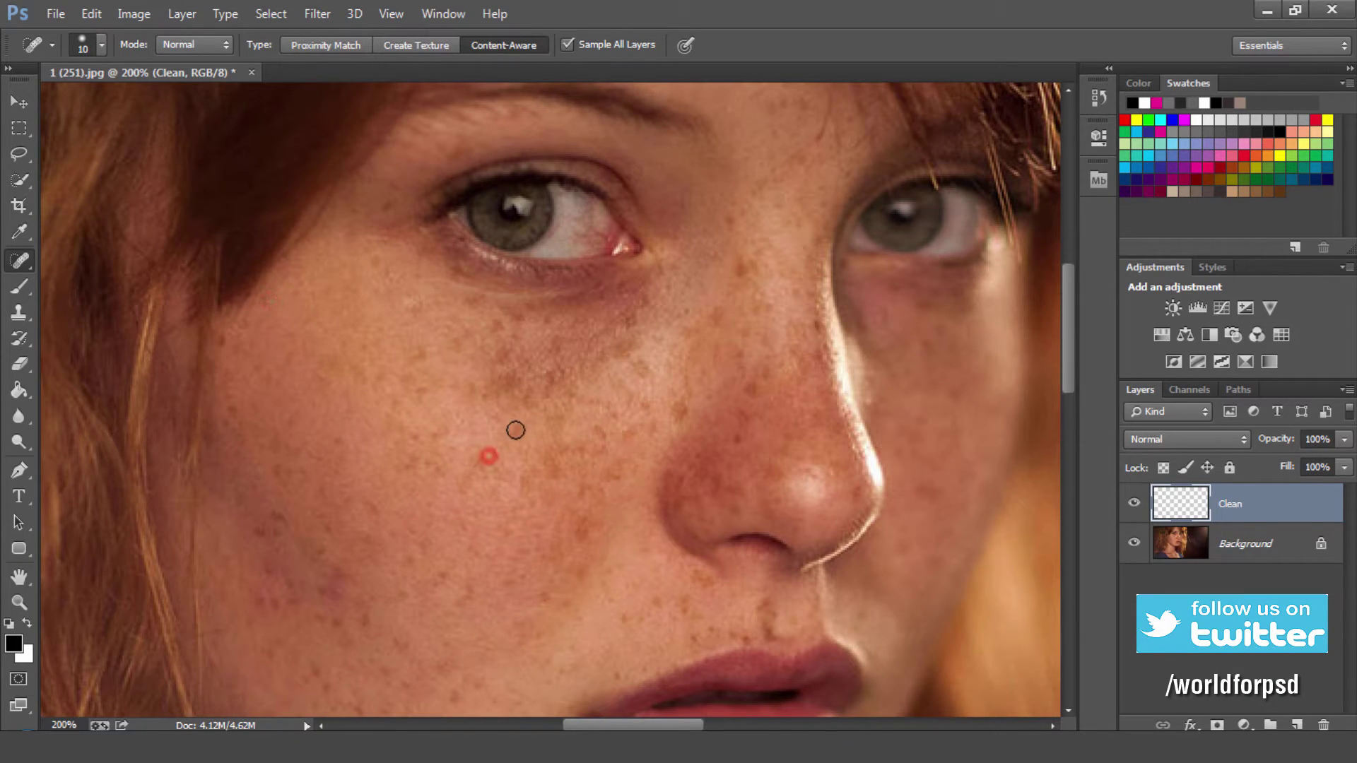
right_click(509, 464)
left_click(467, 485)
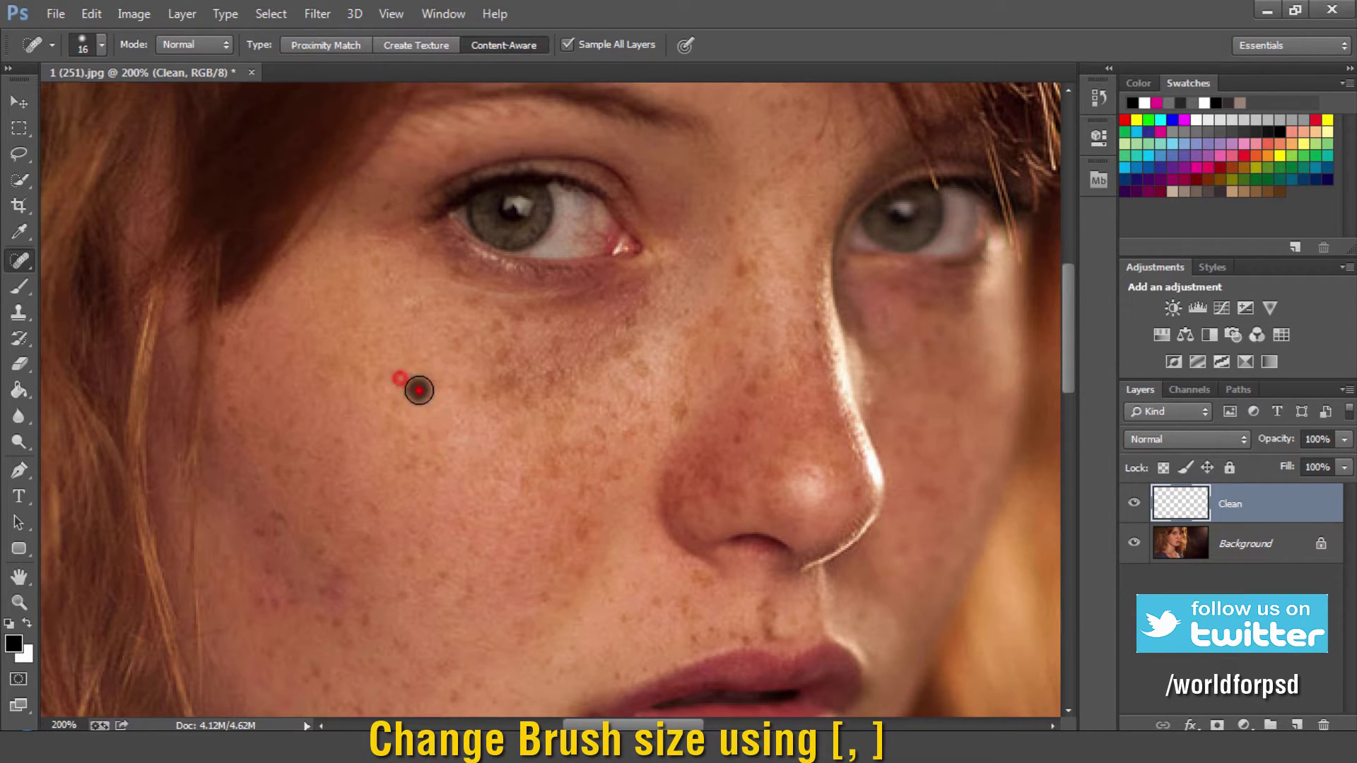
key("bracketleft")
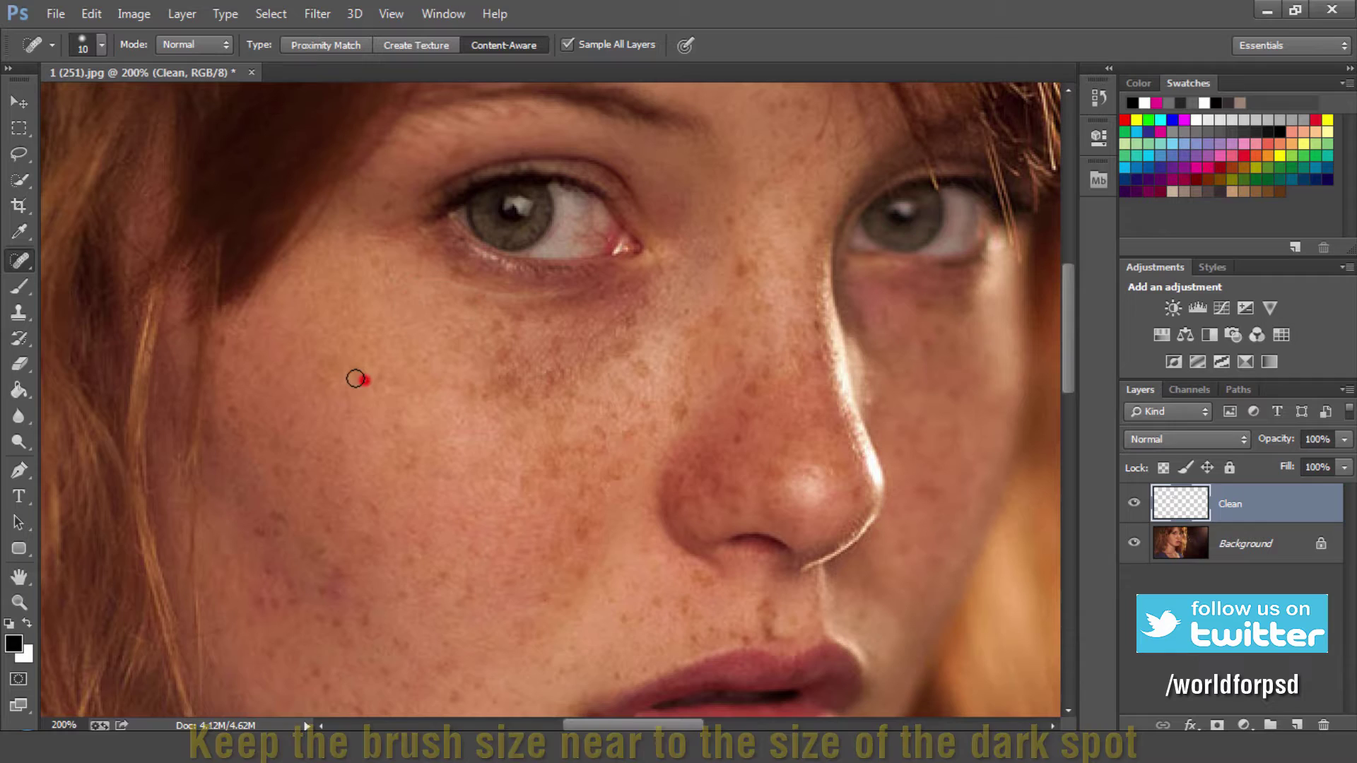
left_click(277, 458)
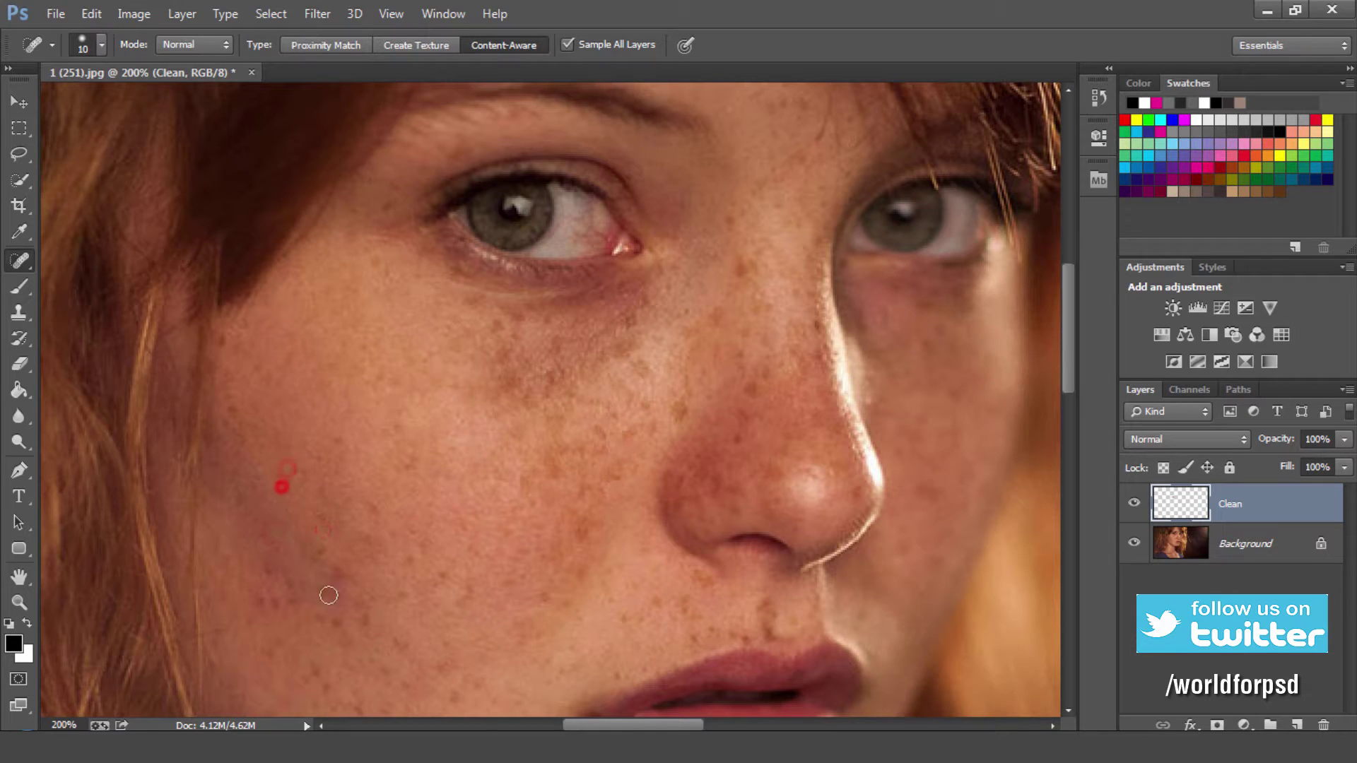
left_click(266, 607)
Step: Enlarge the healing brush to 17 px and heal freckles across the cheek below the eye
right_click(527, 487)
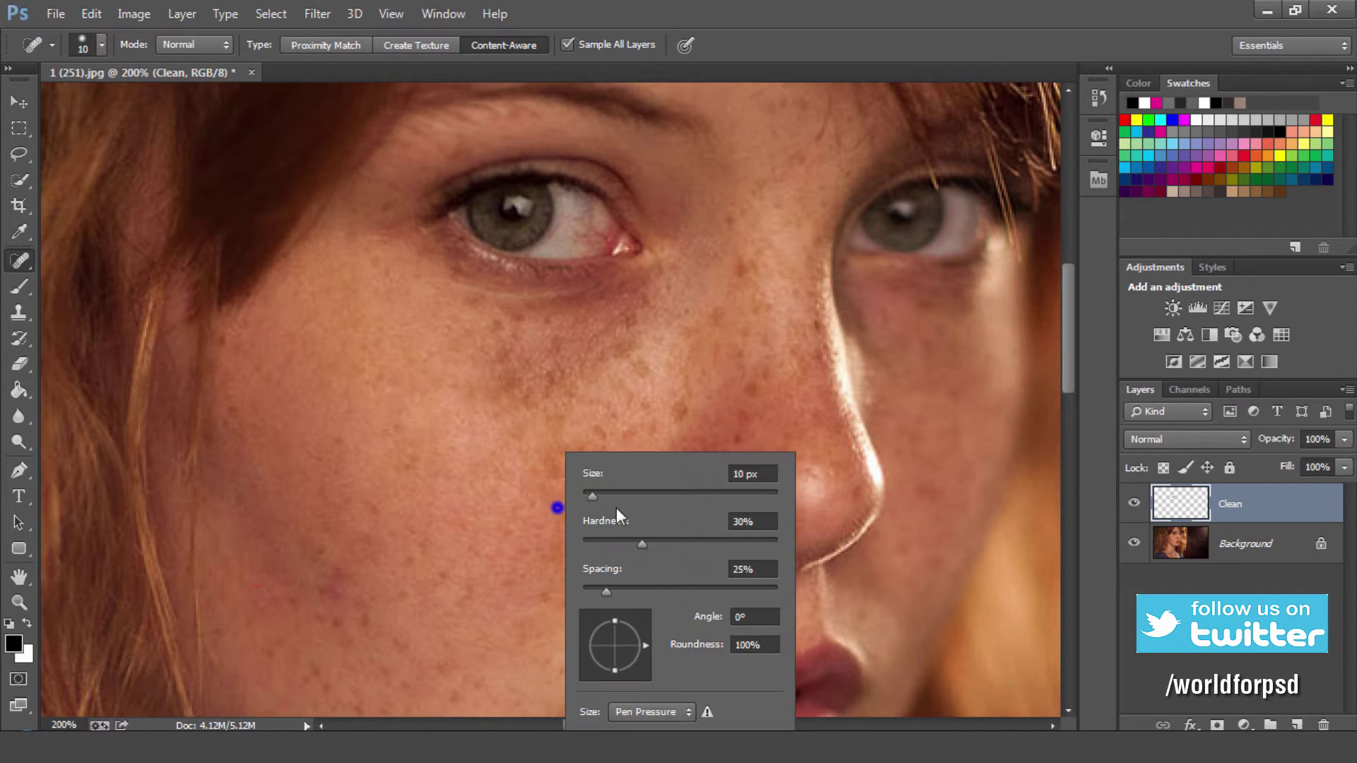
left_click(536, 470)
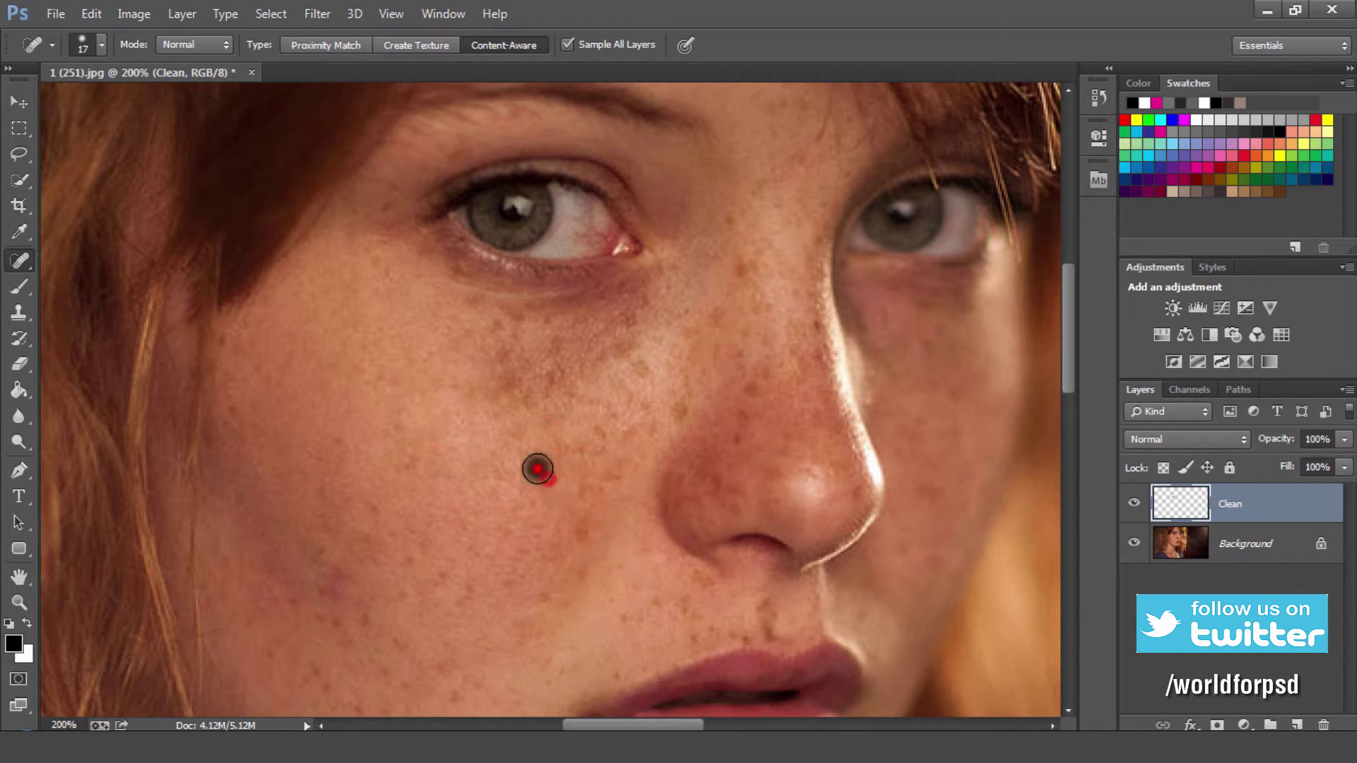
right_click(503, 363)
left_click(506, 403)
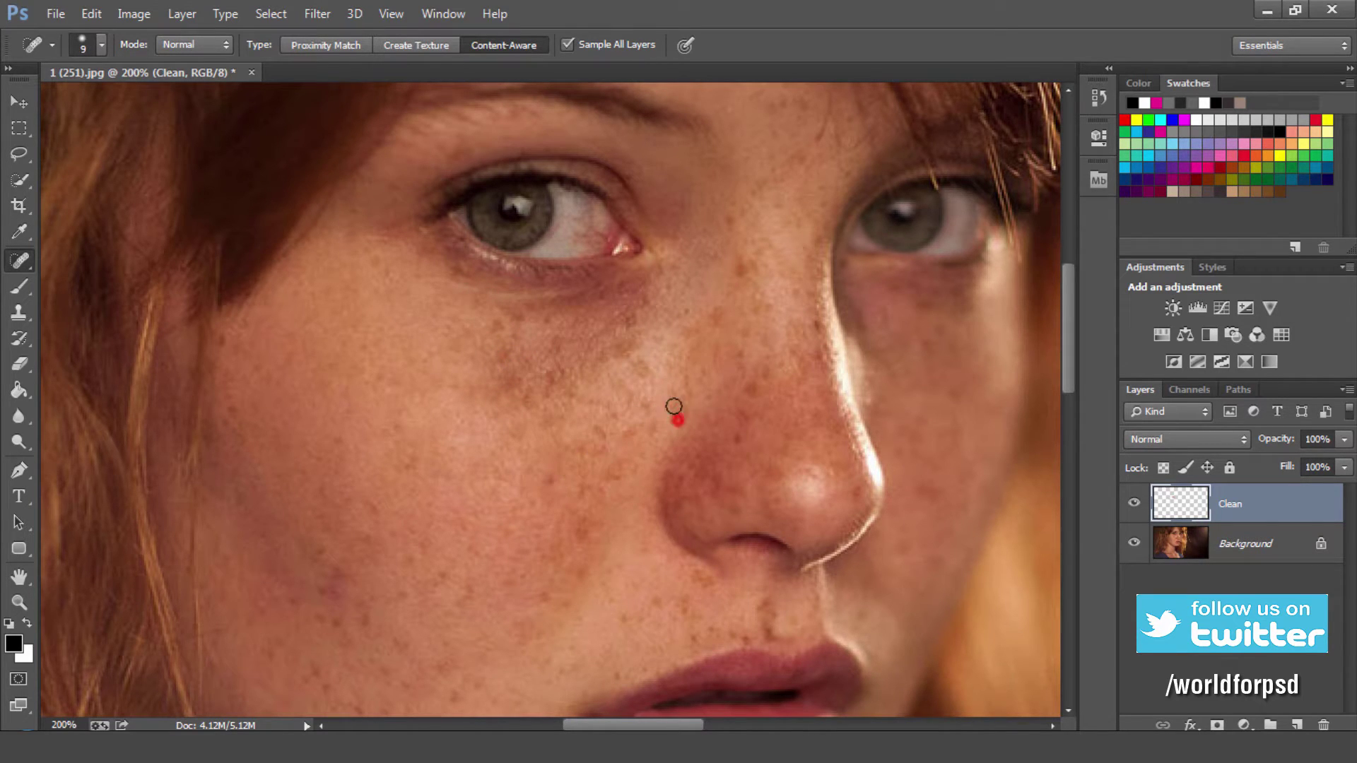
left_click(687, 381)
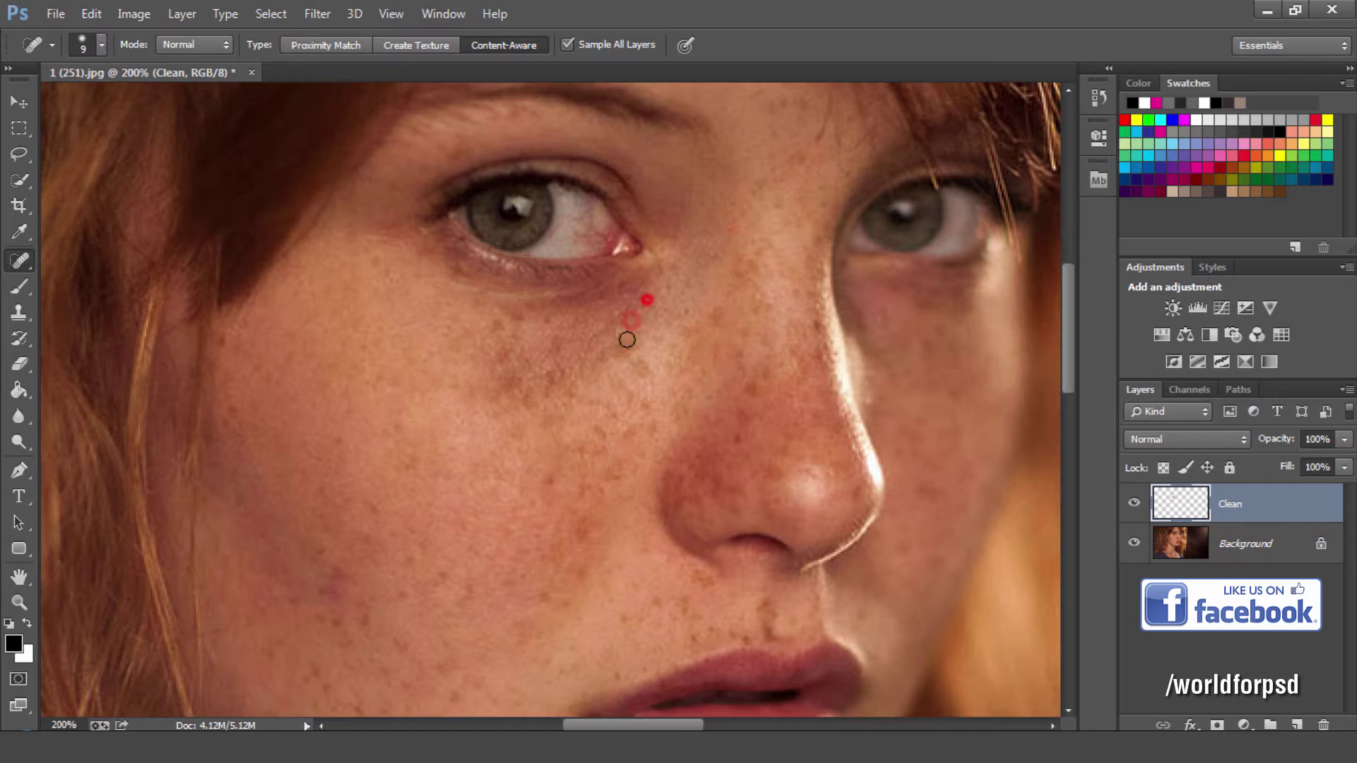
left_click_drag(626, 340, 580, 373)
left_click(503, 330)
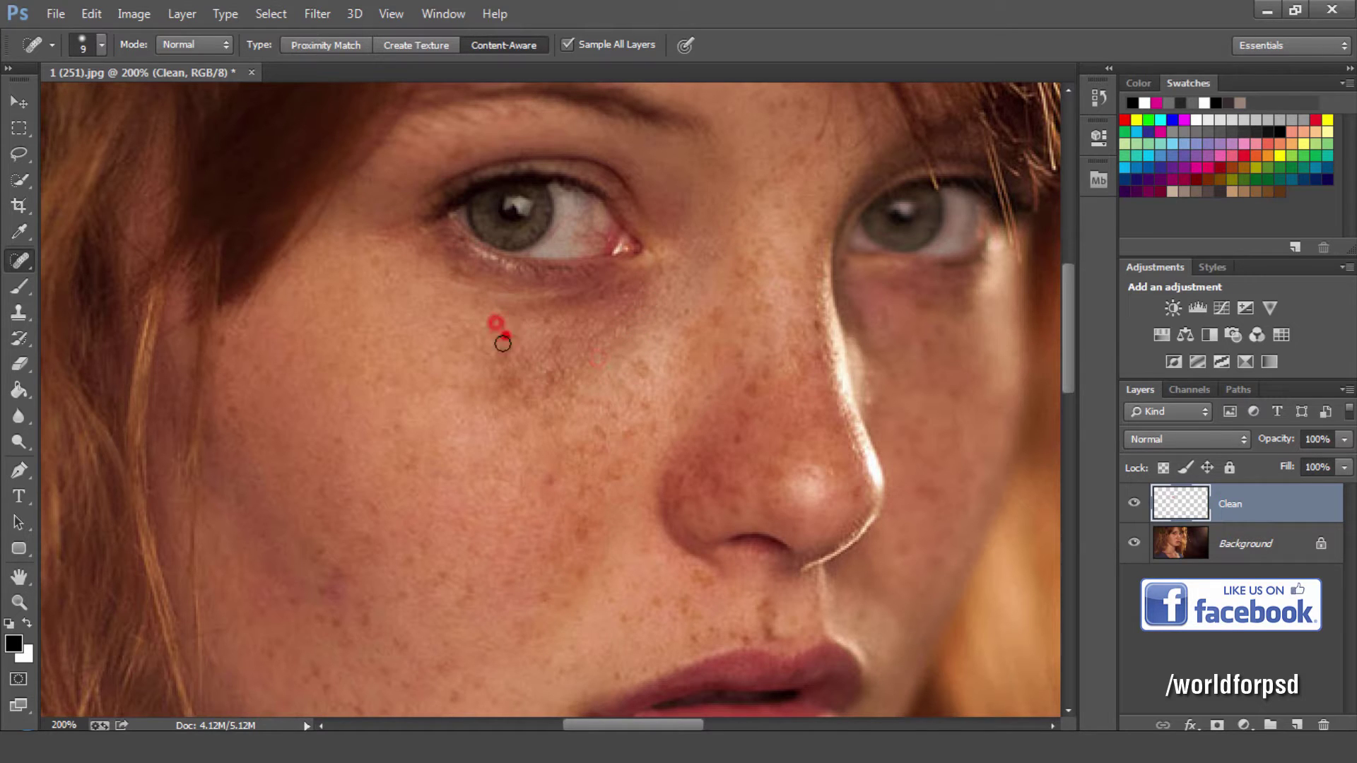
left_click(495, 393)
left_click(506, 357)
left_click(546, 371)
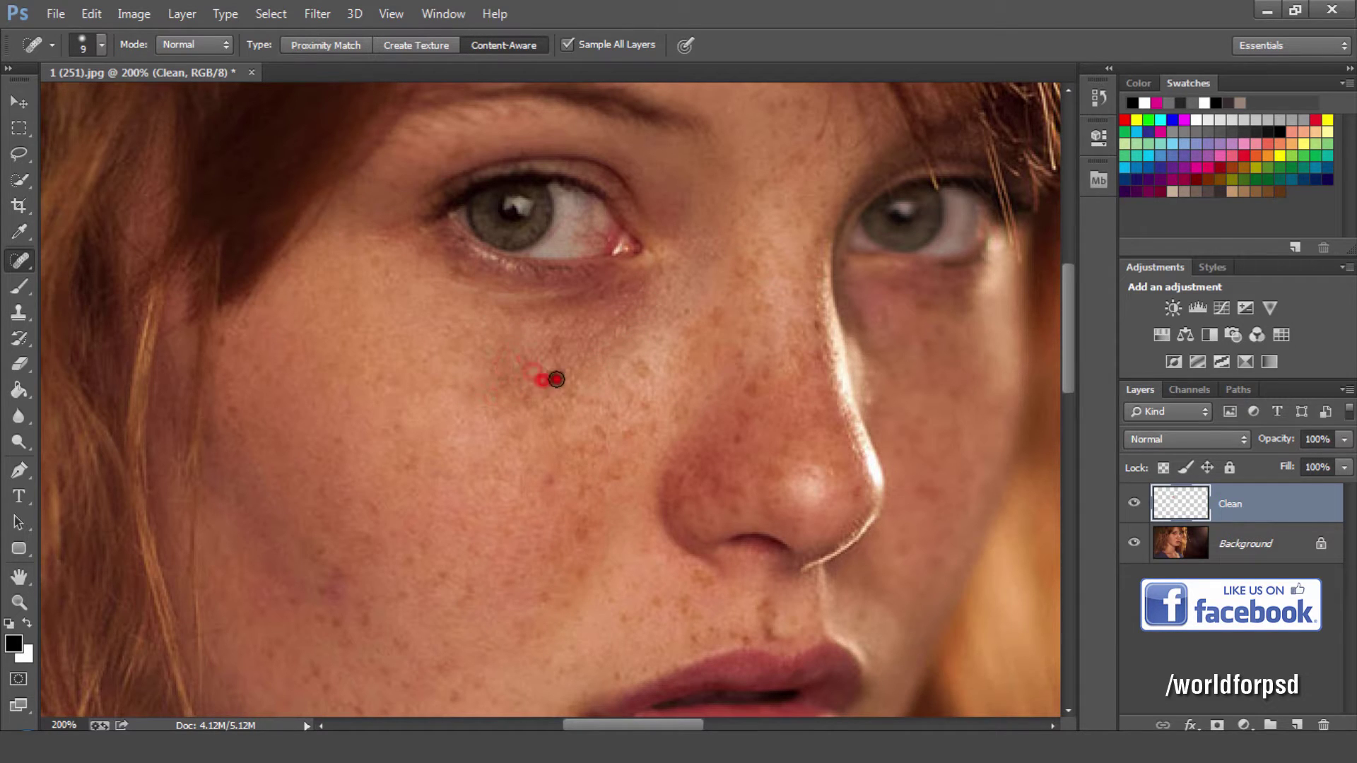
left_click(553, 359)
left_click(555, 384)
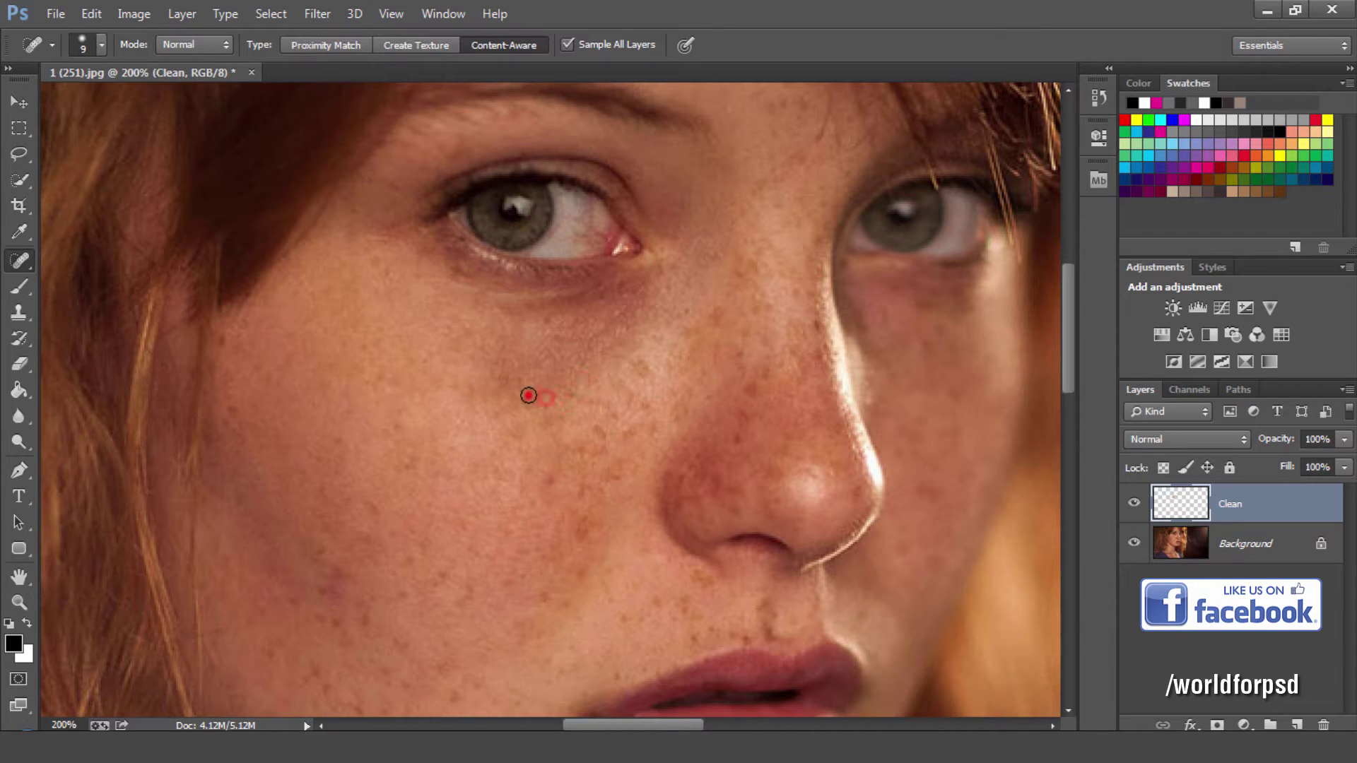
left_click(498, 373)
left_click(521, 396)
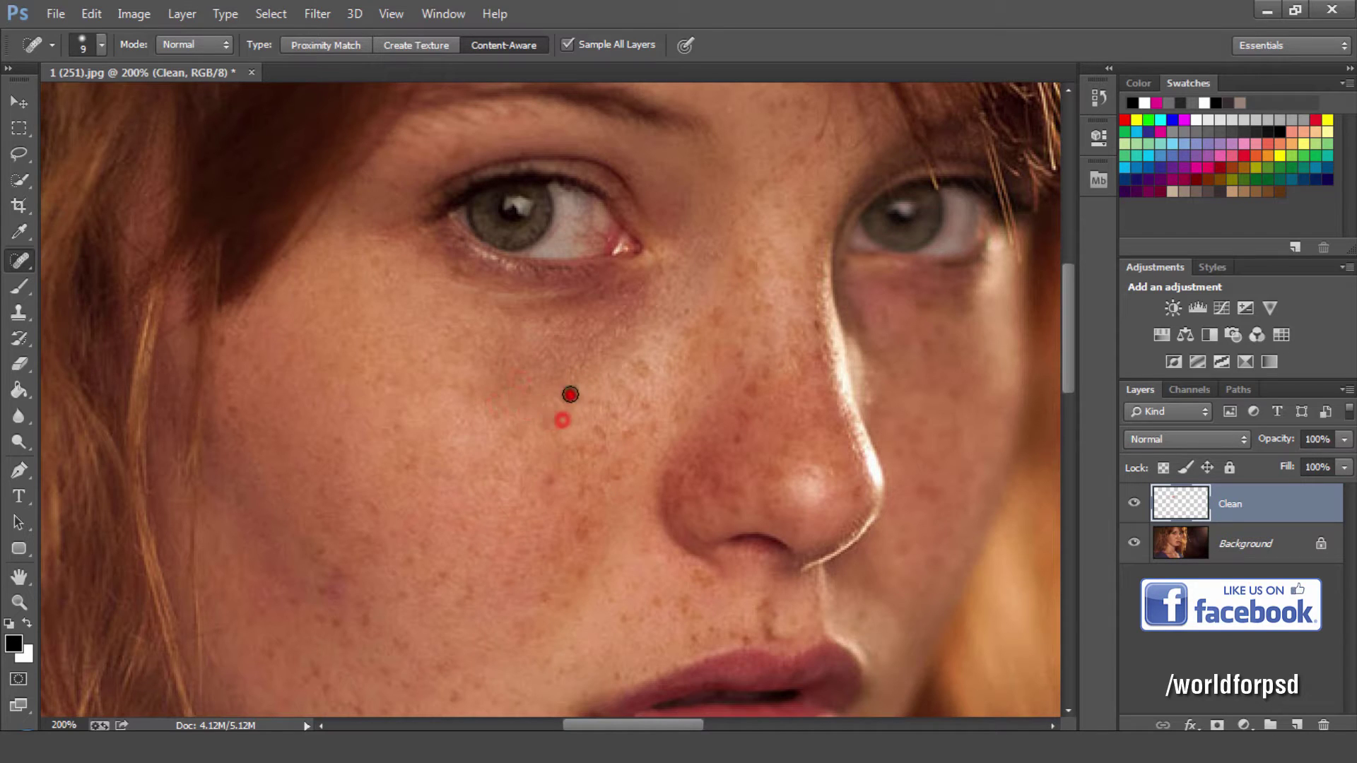
left_click(615, 424)
left_click(621, 379)
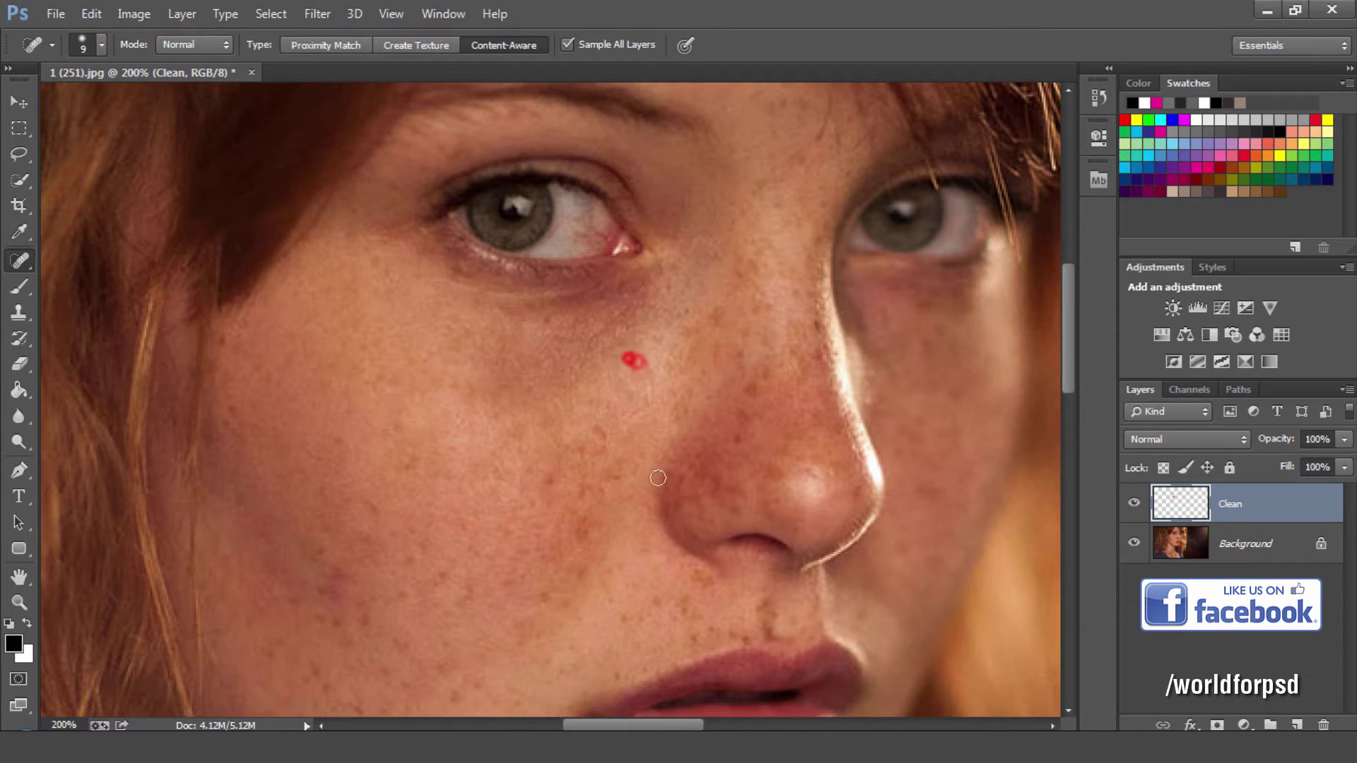
Step: Heal the freckles beside the nose
left_click(544, 476)
left_click(582, 528)
left_click(576, 491)
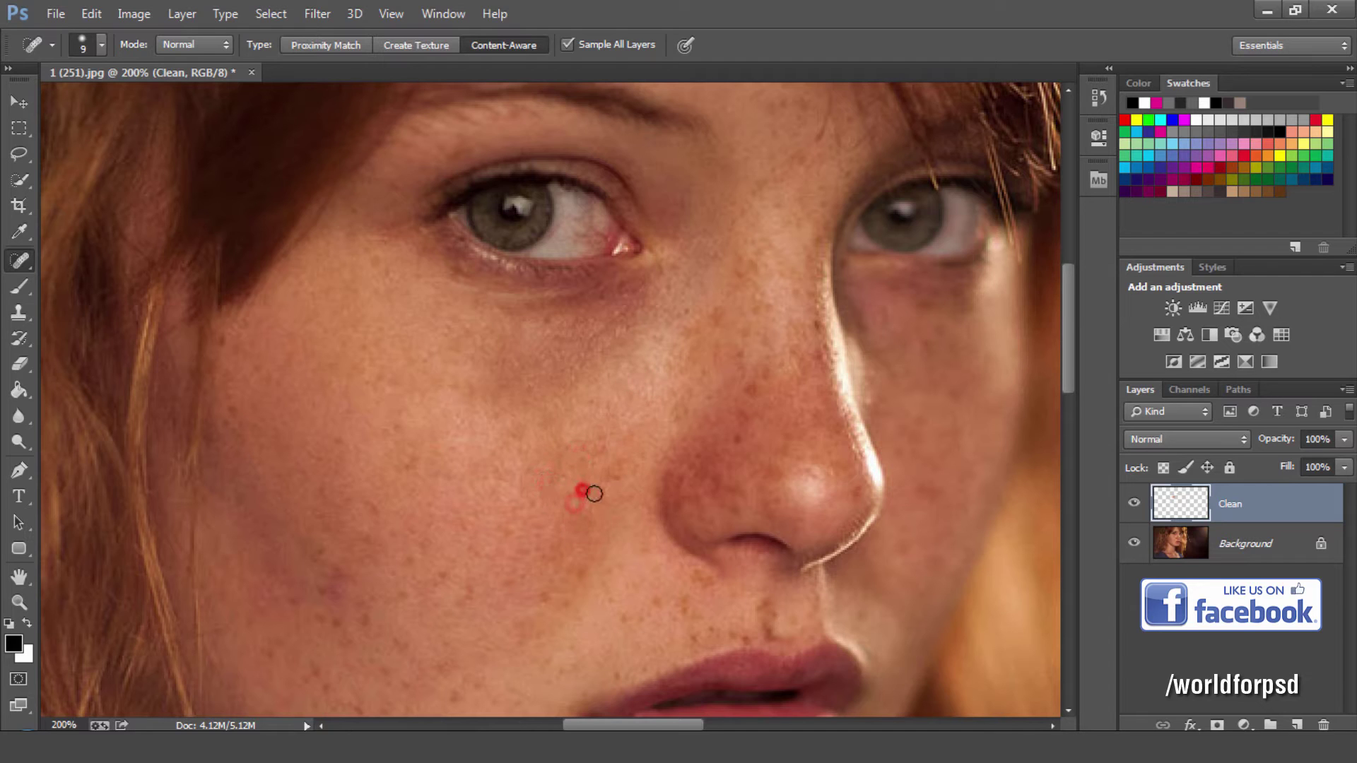
left_click(627, 467)
left_click(602, 492)
left_click(543, 599)
left_click(568, 602)
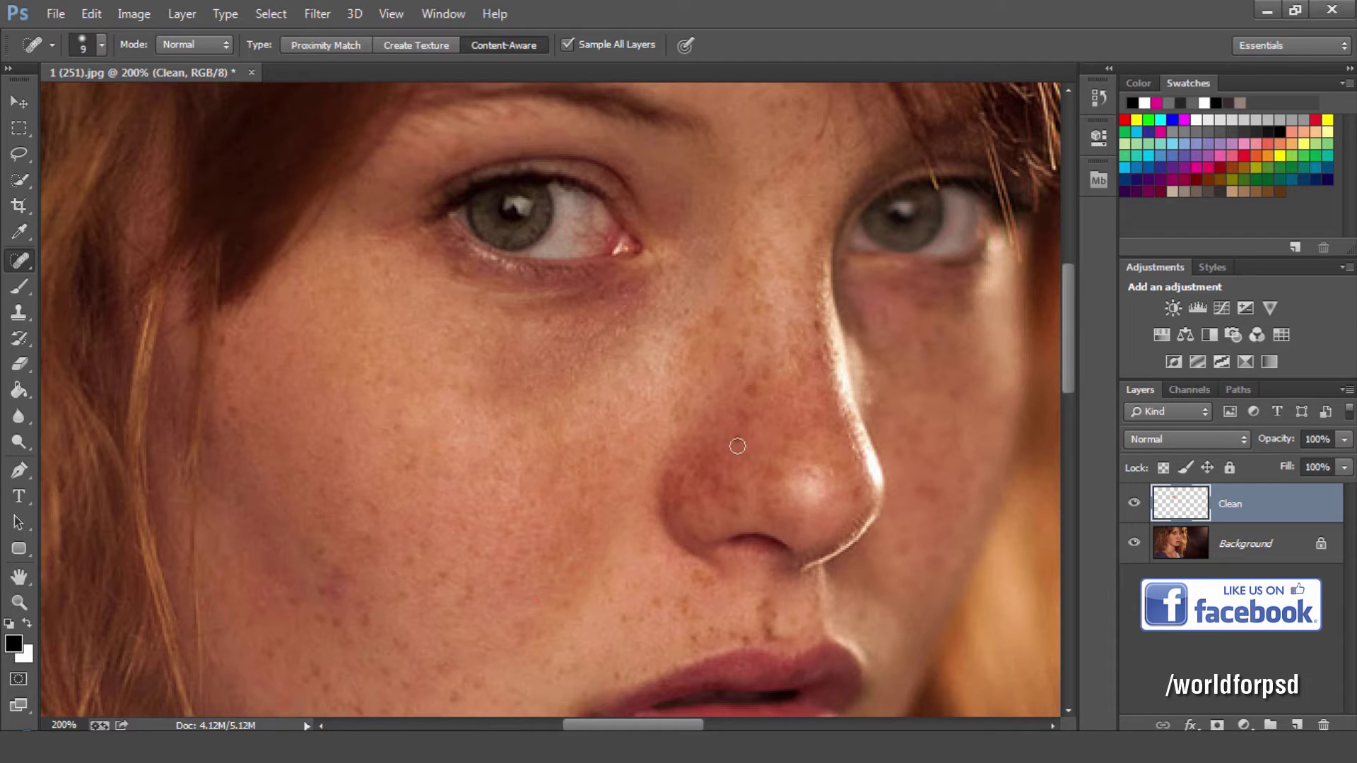
Step: Heal the spots on the nose and near its tip
left_click(755, 420)
left_click(687, 485)
left_click(688, 503)
left_click(809, 475)
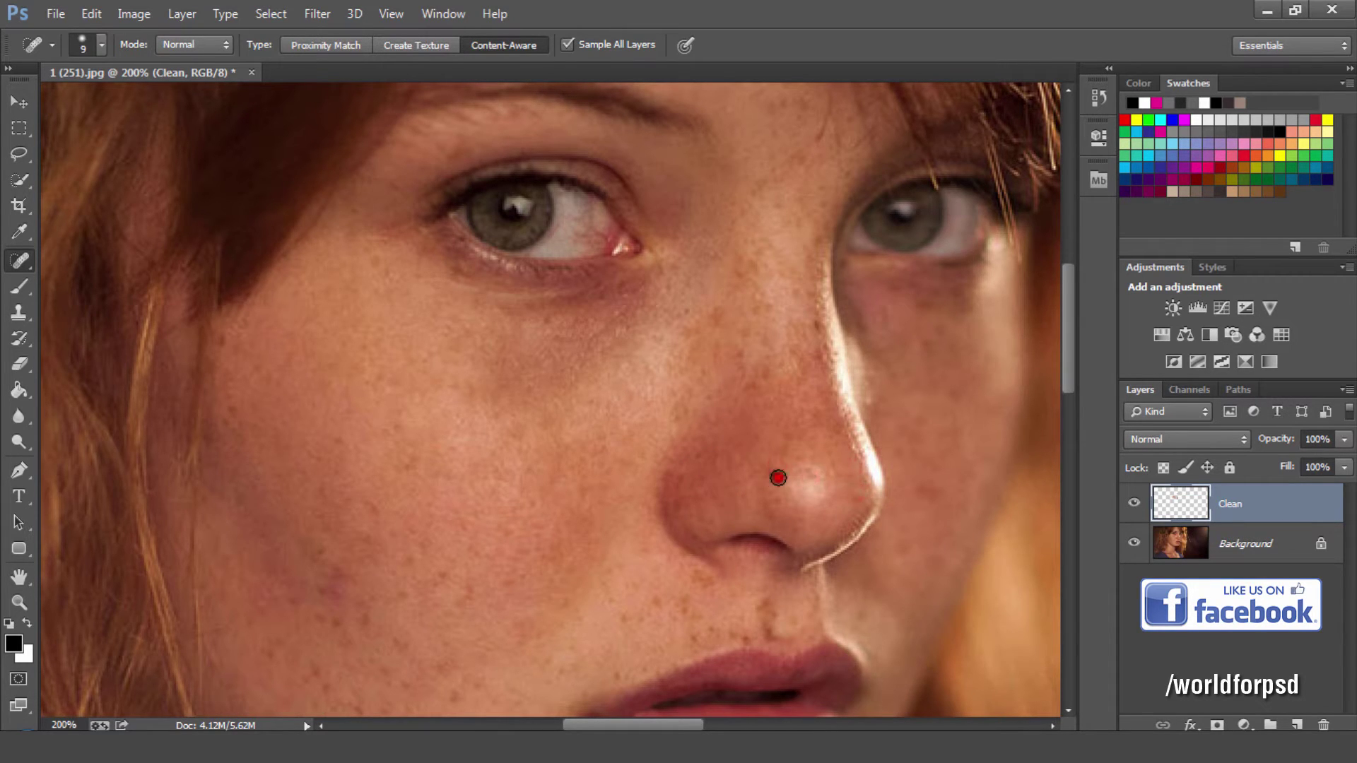
left_click(751, 479)
left_click(774, 493)
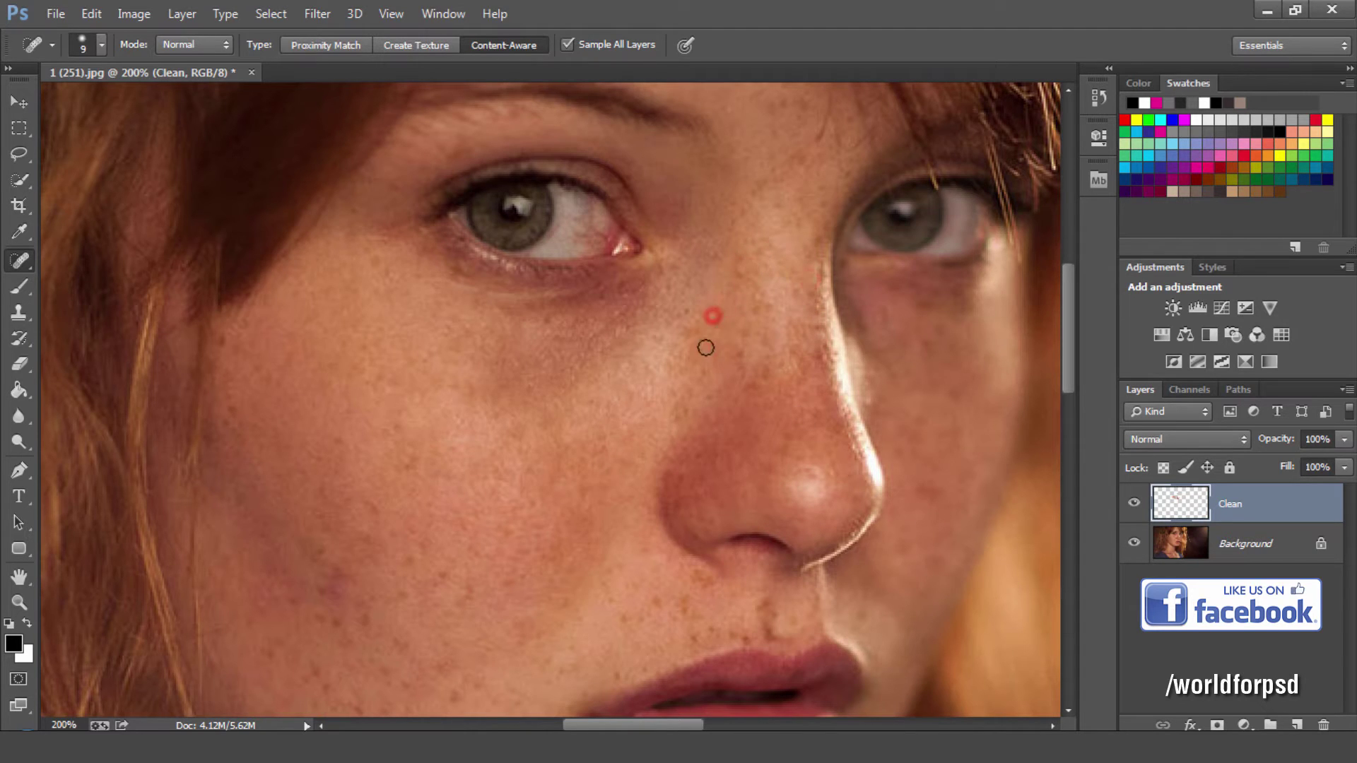
Step: Heal the freckles running up the nose bridge and along its edge
left_click(754, 399)
left_click(782, 264)
left_click(766, 237)
left_click(742, 206)
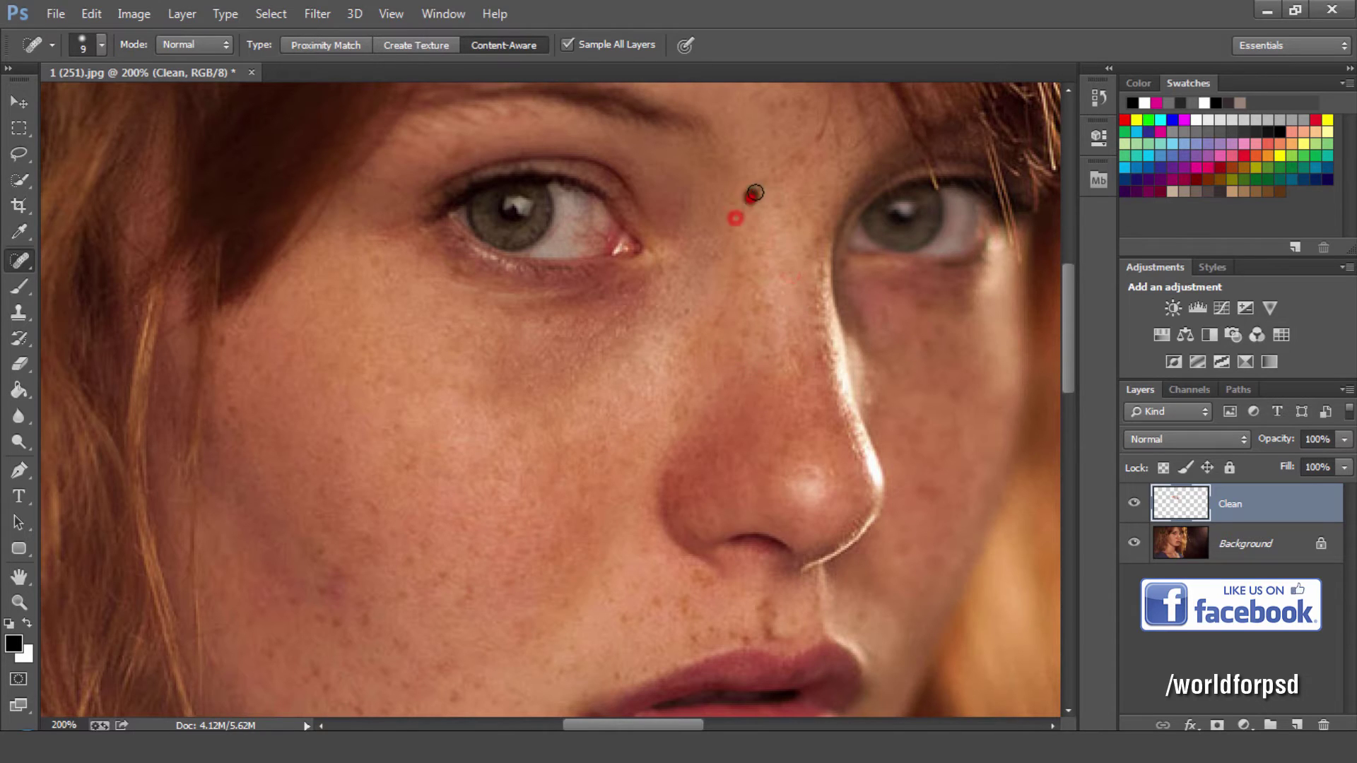
left_click(801, 154)
left_click(712, 351)
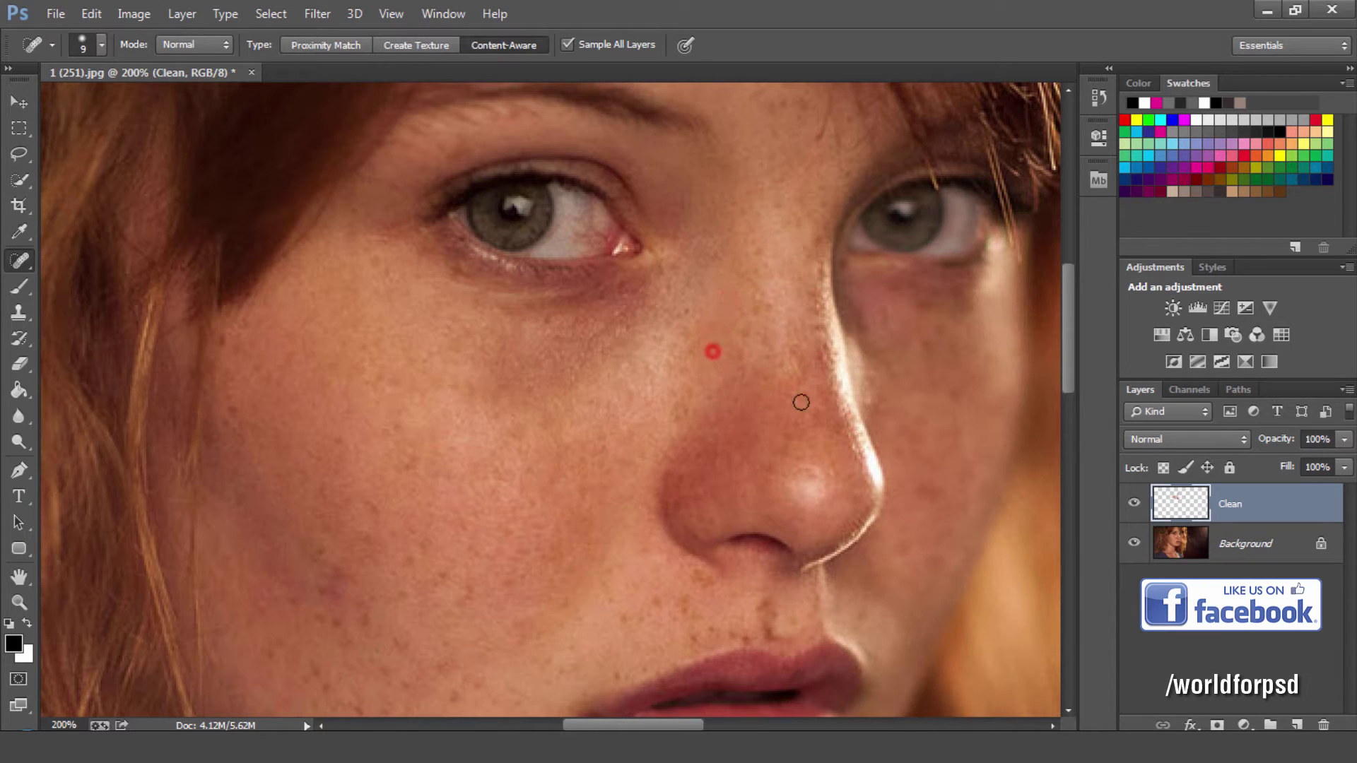
left_click(766, 351)
left_click(819, 353)
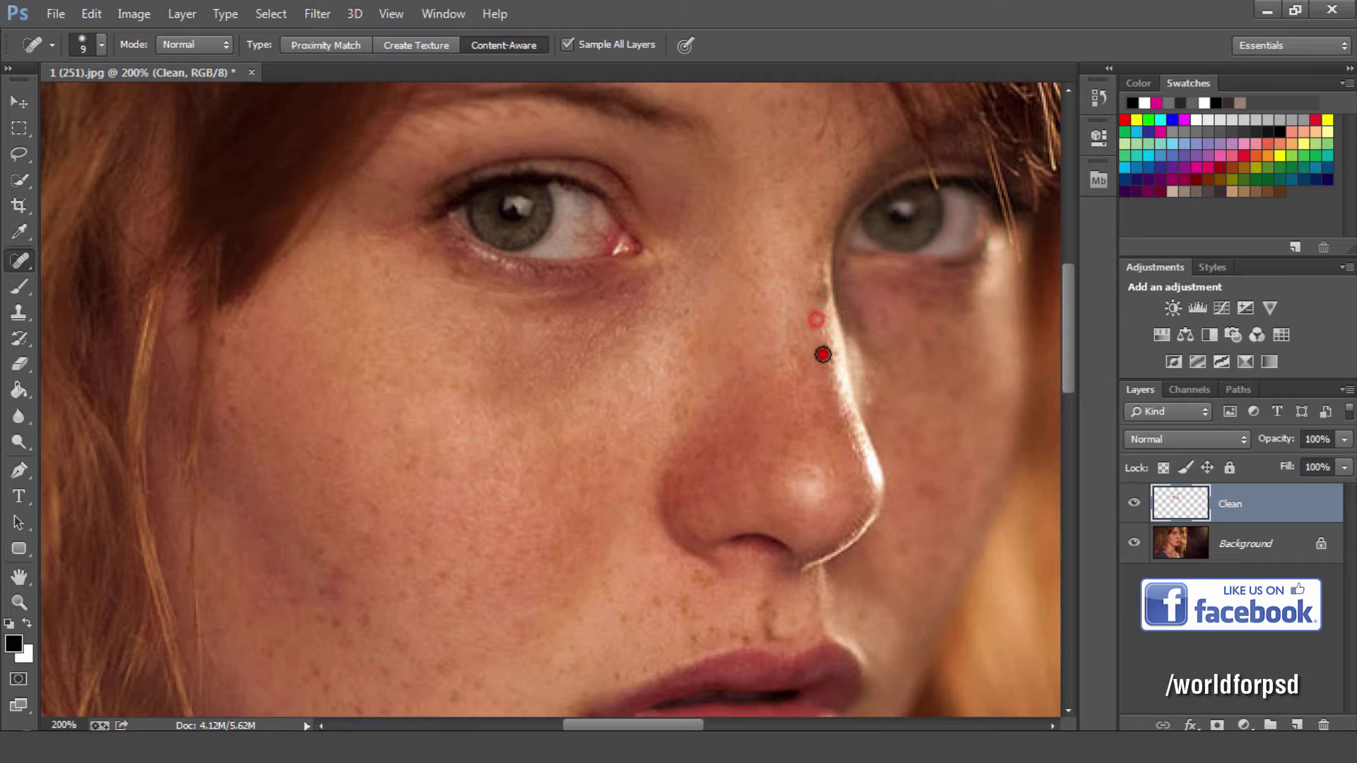
left_click(809, 299)
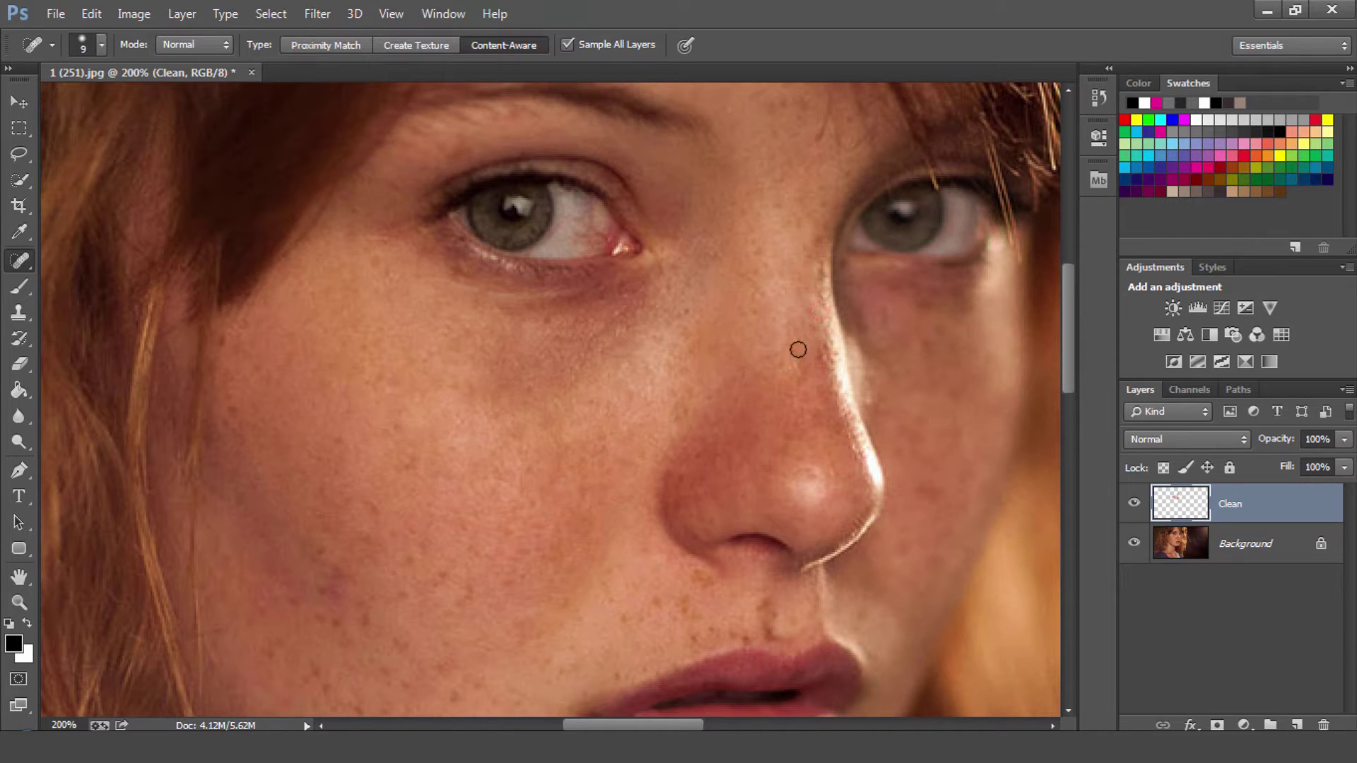
left_click(825, 353)
scroll(732, 446, "down", 5)
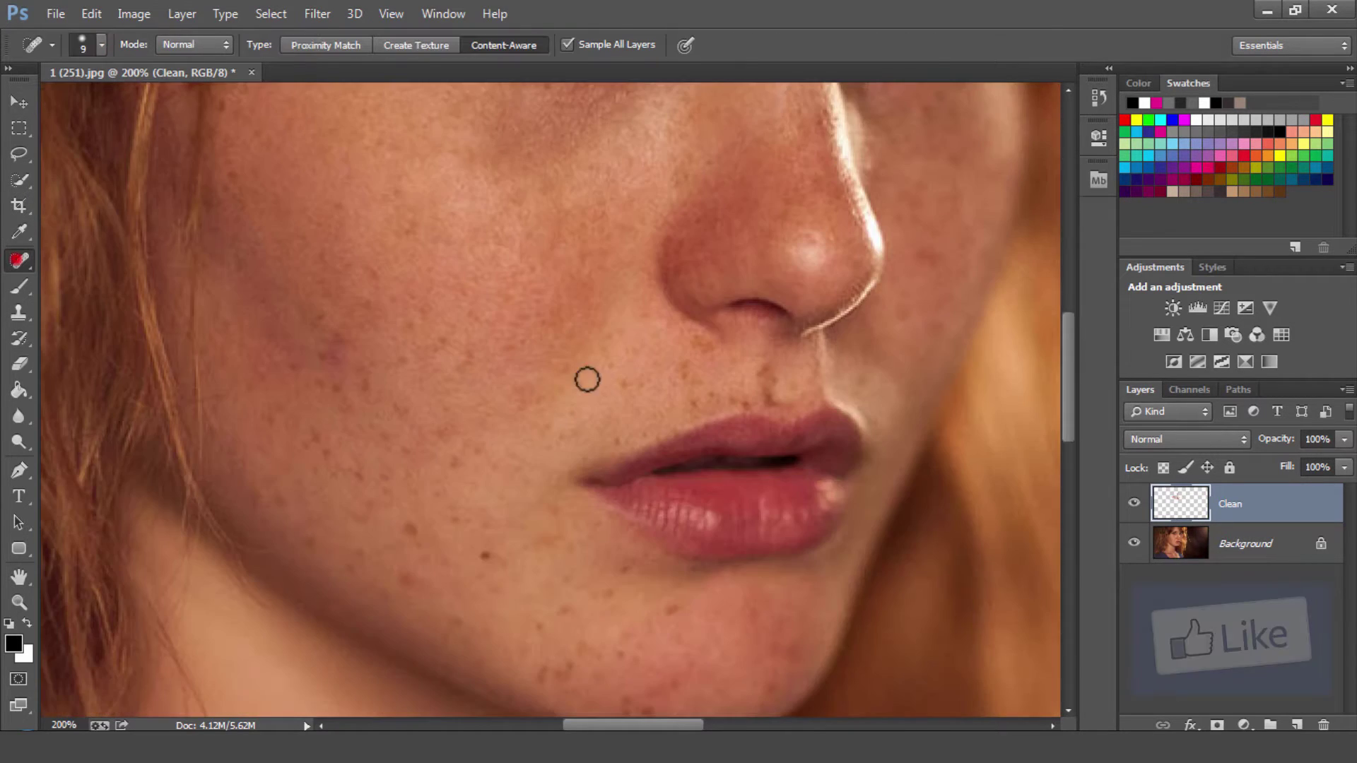
Step: Heal the blemishes on the lower and upper cheek
left_click(412, 531)
left_click(404, 576)
left_click(417, 587)
left_click(312, 539)
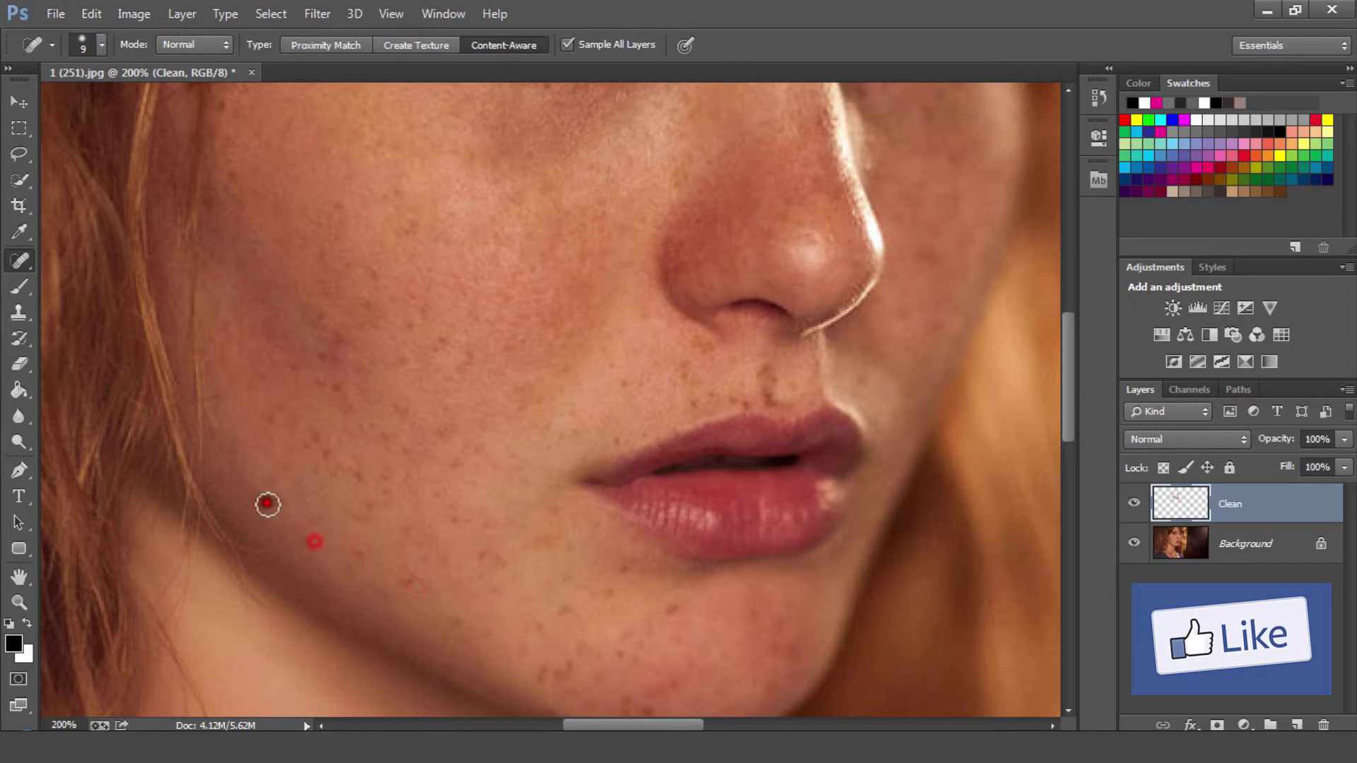
left_click(315, 443)
left_click(319, 381)
left_click(335, 391)
left_click(399, 407)
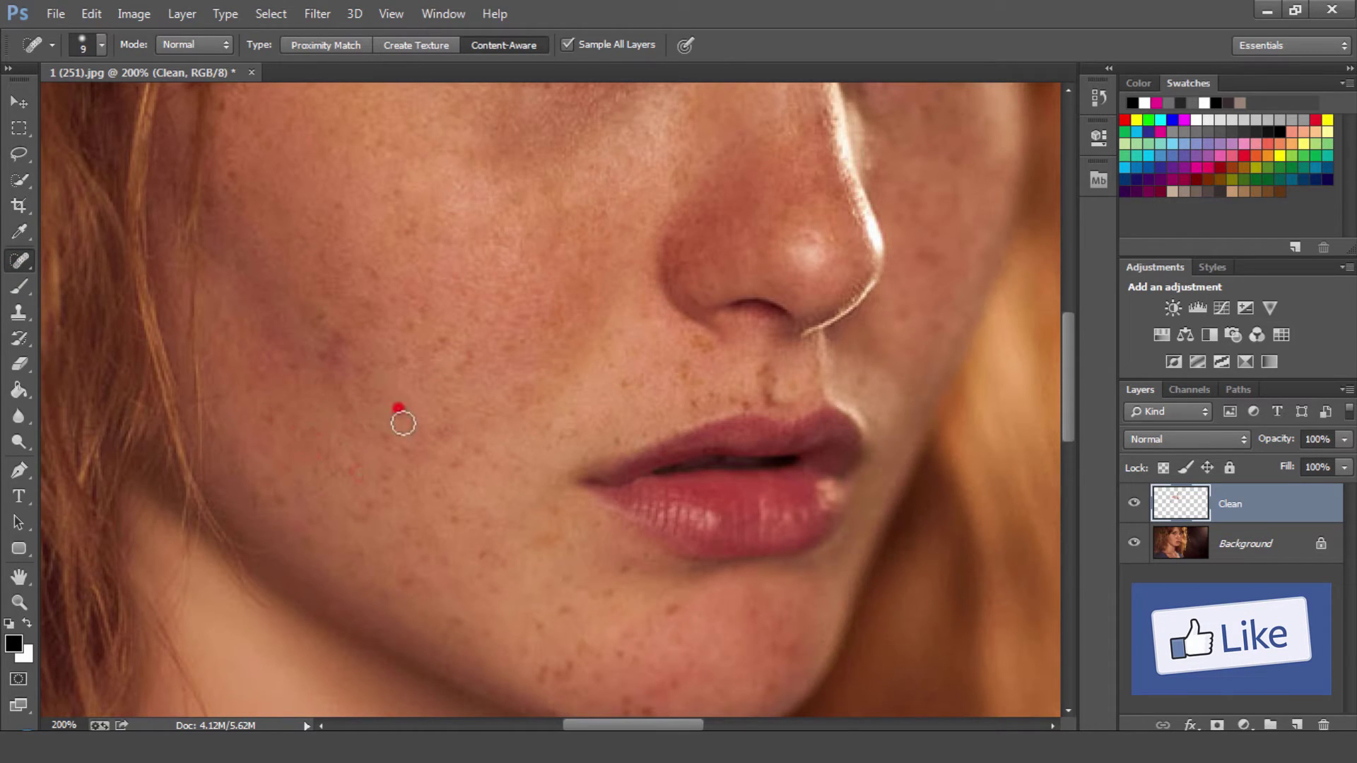
left_click(382, 510)
Step: Heal the spots beside the mouth, below the nostril and above the upper lip
left_click(626, 383)
left_click(702, 356)
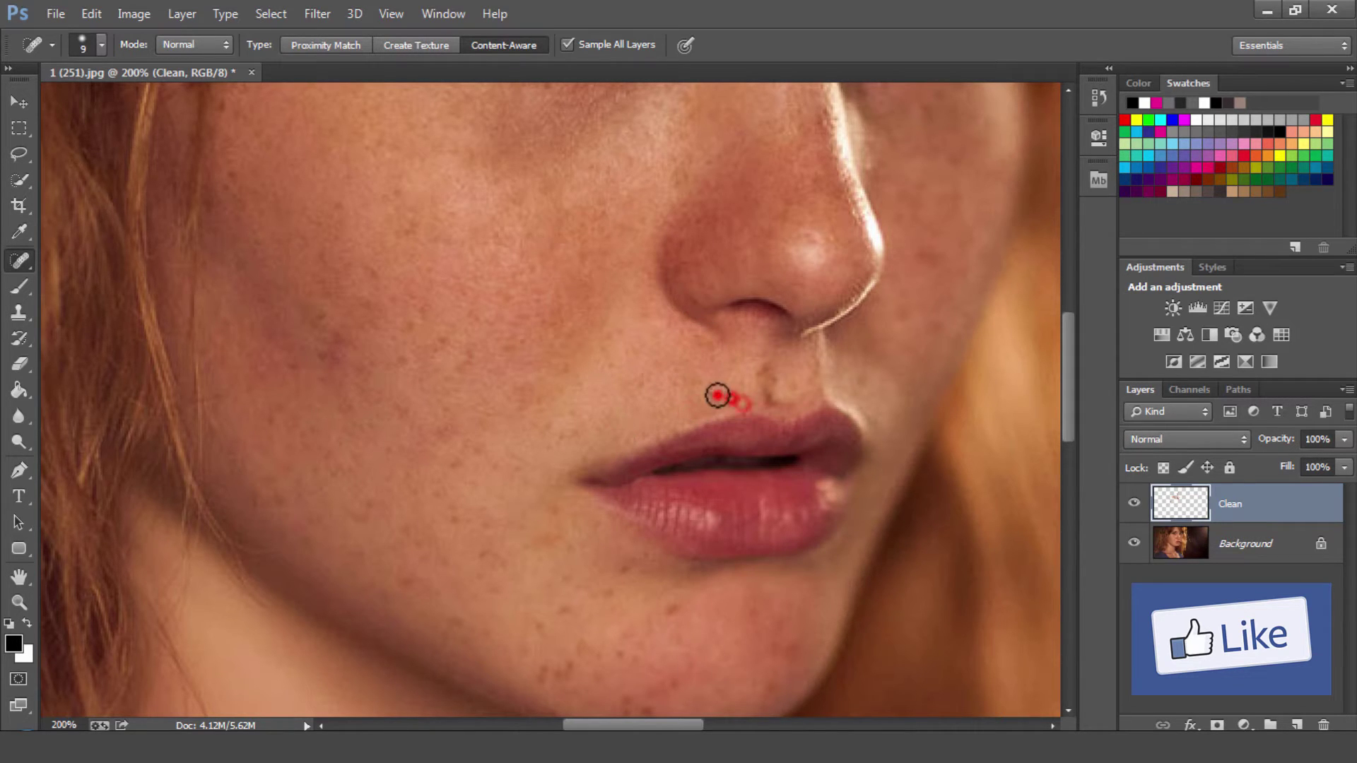
left_click(773, 371)
left_click(773, 395)
Step: Heal the spots on the chin and between chin and cheek
left_click(608, 593)
left_click(625, 564)
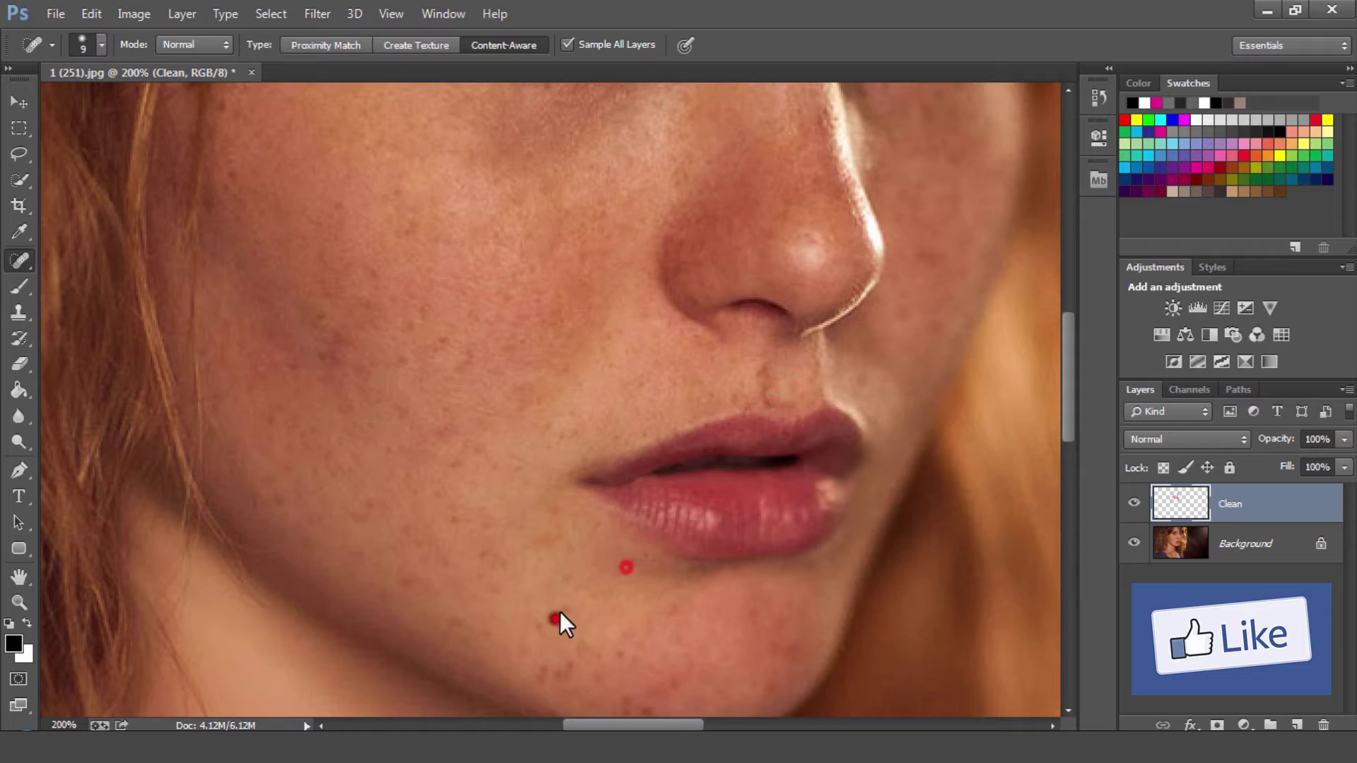
left_click(541, 622)
left_click(548, 675)
left_click(590, 650)
left_click(621, 651)
left_click(552, 677)
Step: Heal the remaining spots across the upper cheek
left_click(412, 584)
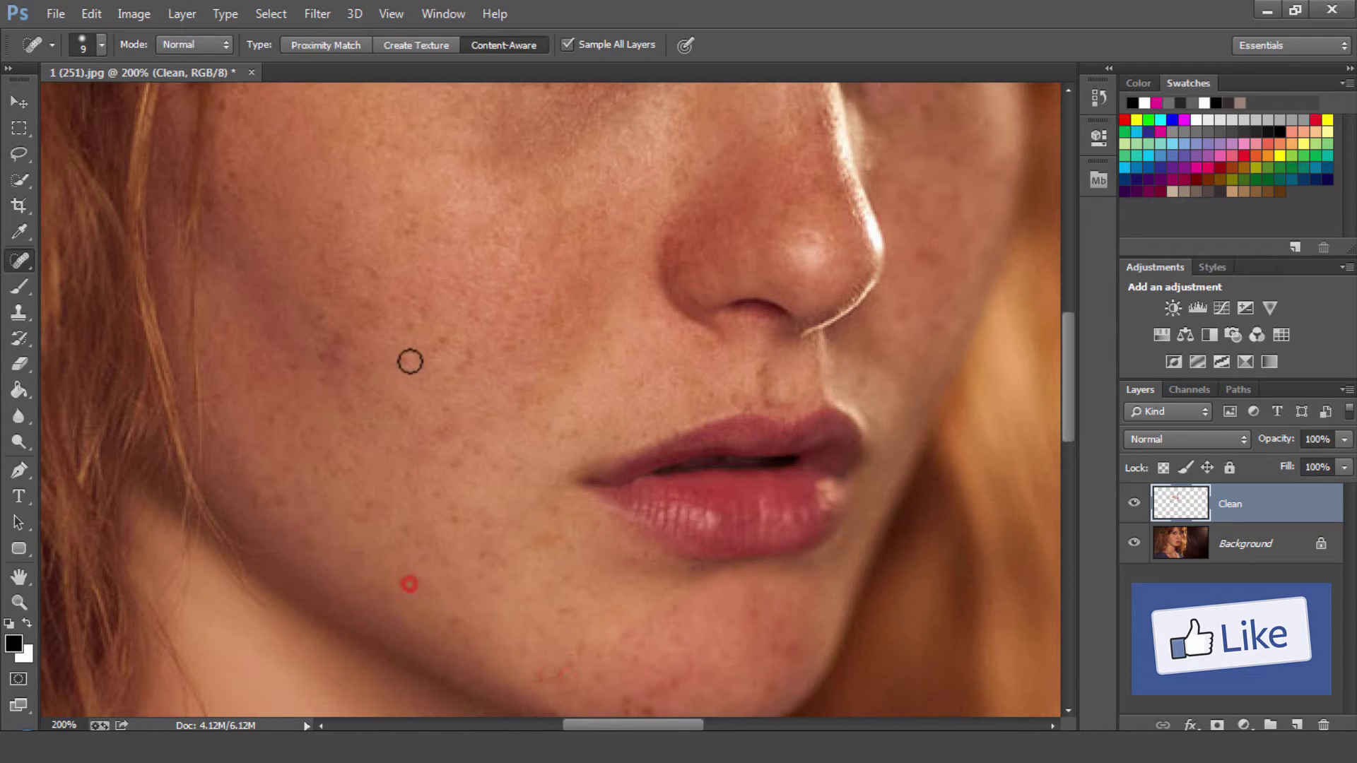
left_click(409, 331)
left_click(450, 338)
left_click(455, 371)
left_click(454, 459)
left_click(323, 350)
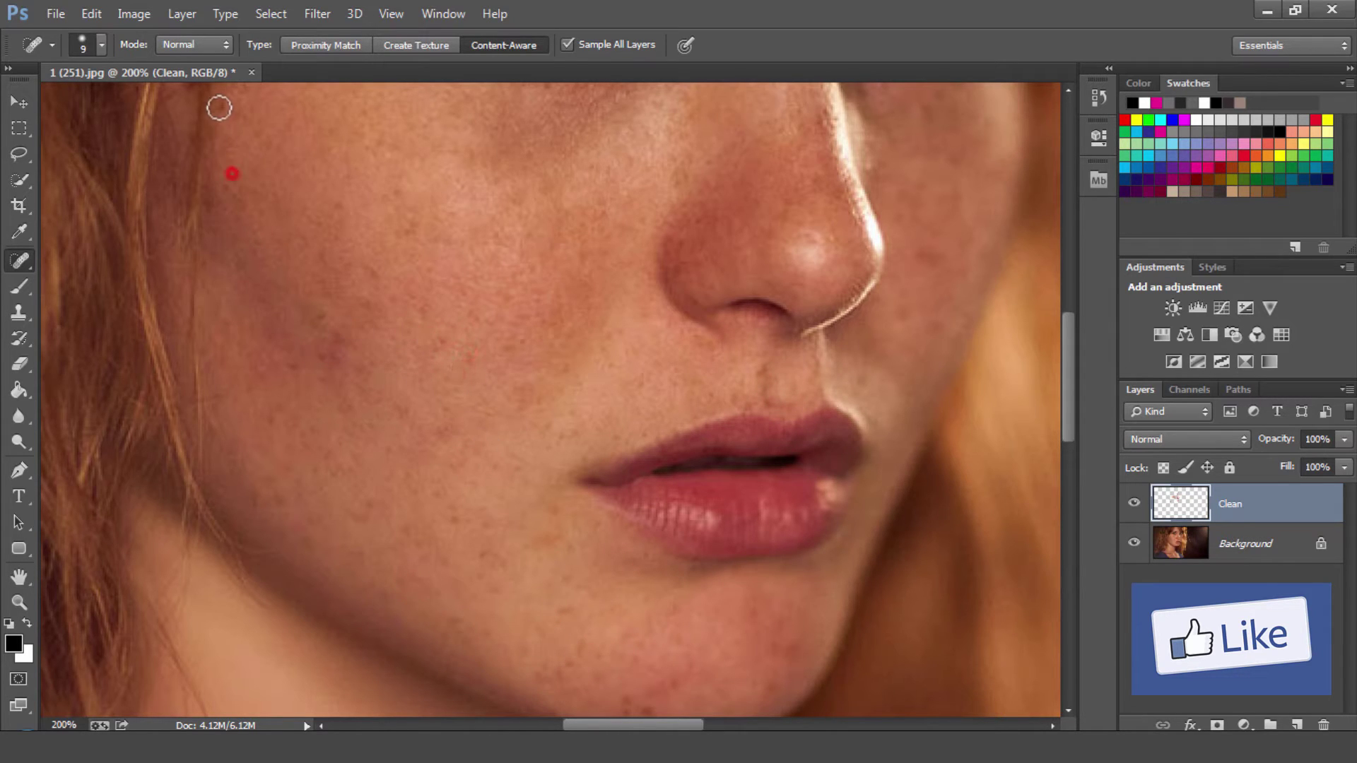
left_click(215, 110)
left_click(213, 140)
left_click(206, 206)
Step: Zoom closer on the chin and heal the blemishes around the chin and mouth
key("z")
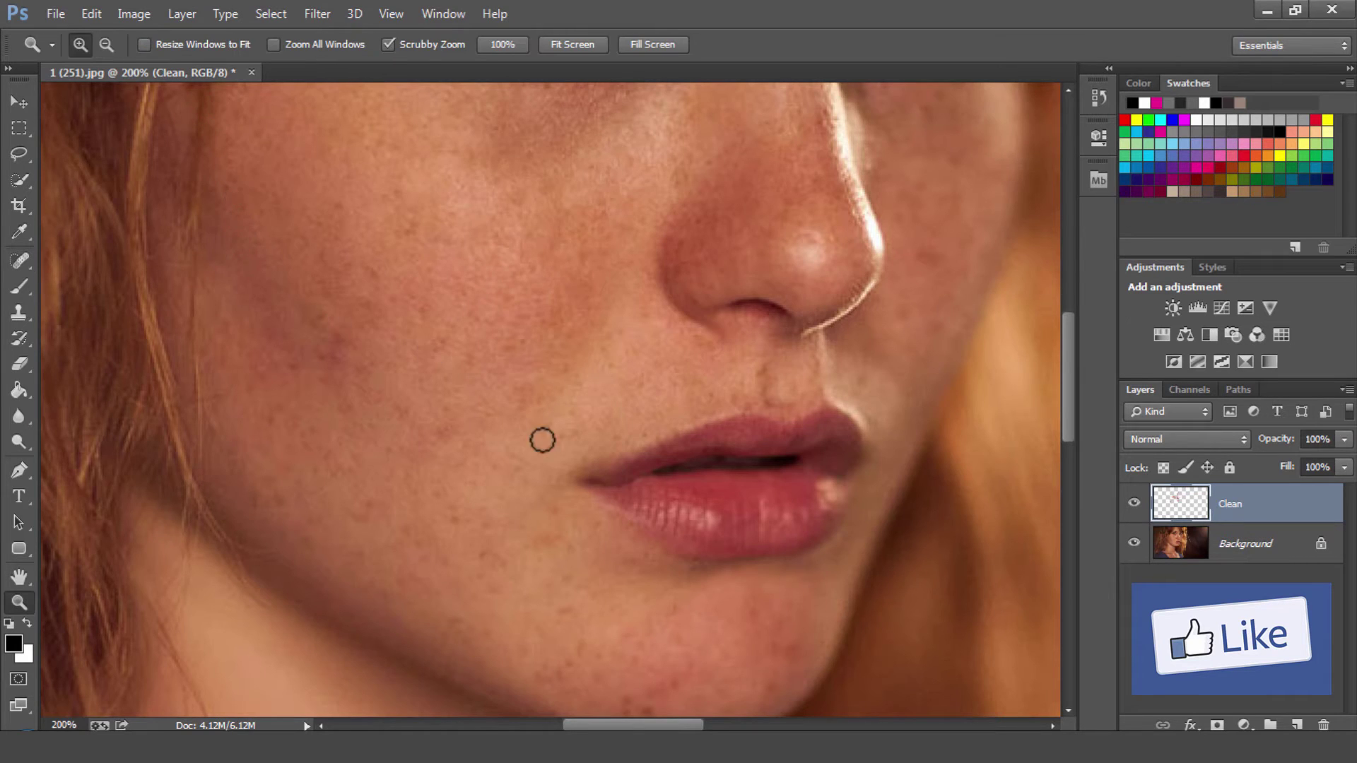
left_click(541, 439, "alt")
key("j")
left_click(350, 609)
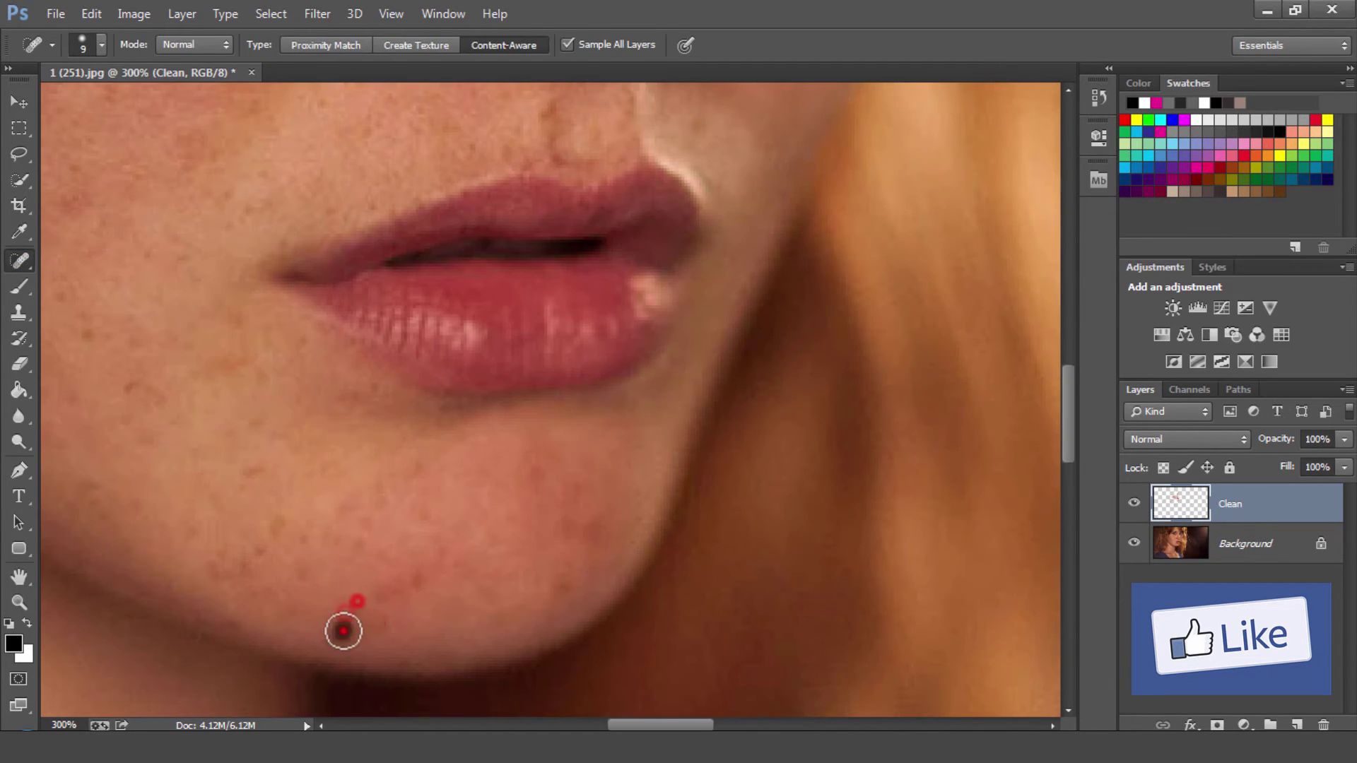
left_click(245, 560)
left_click(303, 573)
left_click(227, 369)
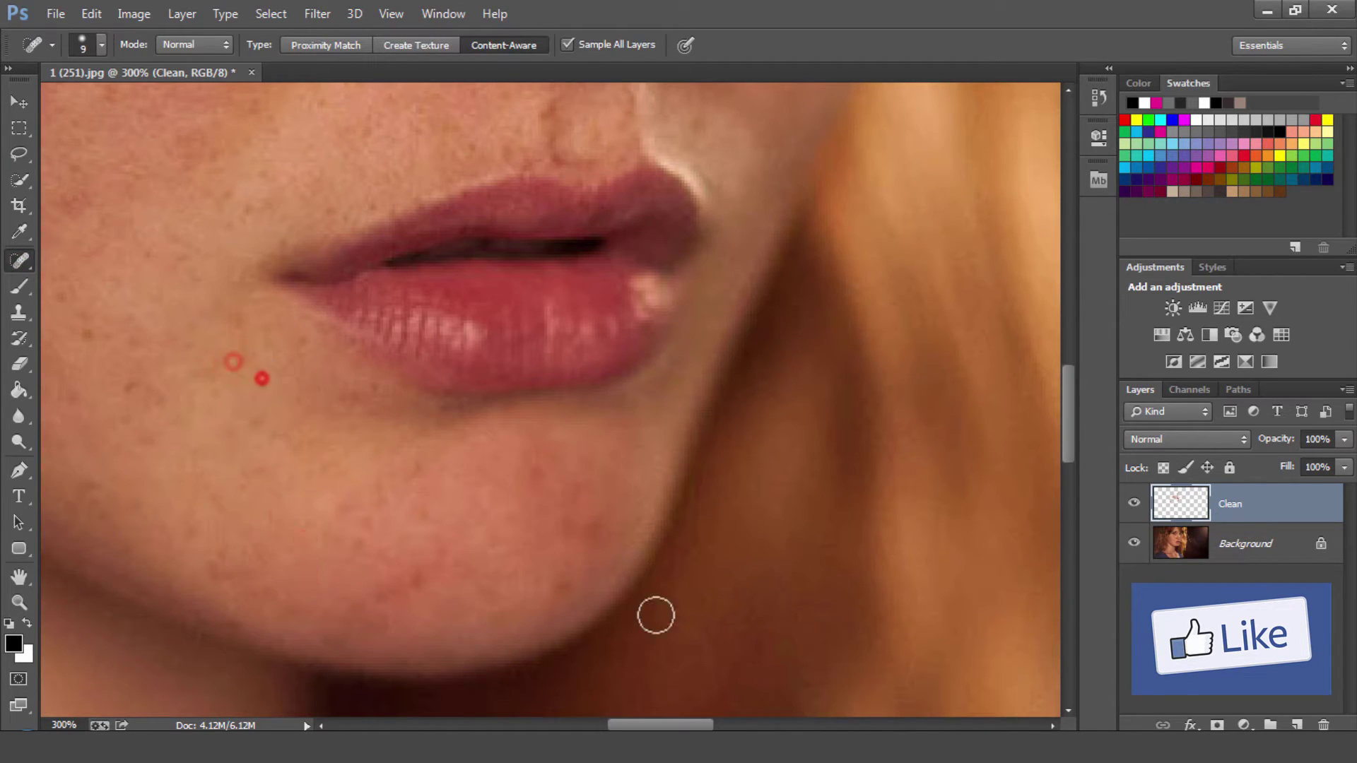
left_click(589, 537)
left_click(176, 538)
Step: Zoom in on the cheek beside the nose and heal its spots and blemish streak
key("z")
left_click(530, 515, "alt")
left_click(575, 308)
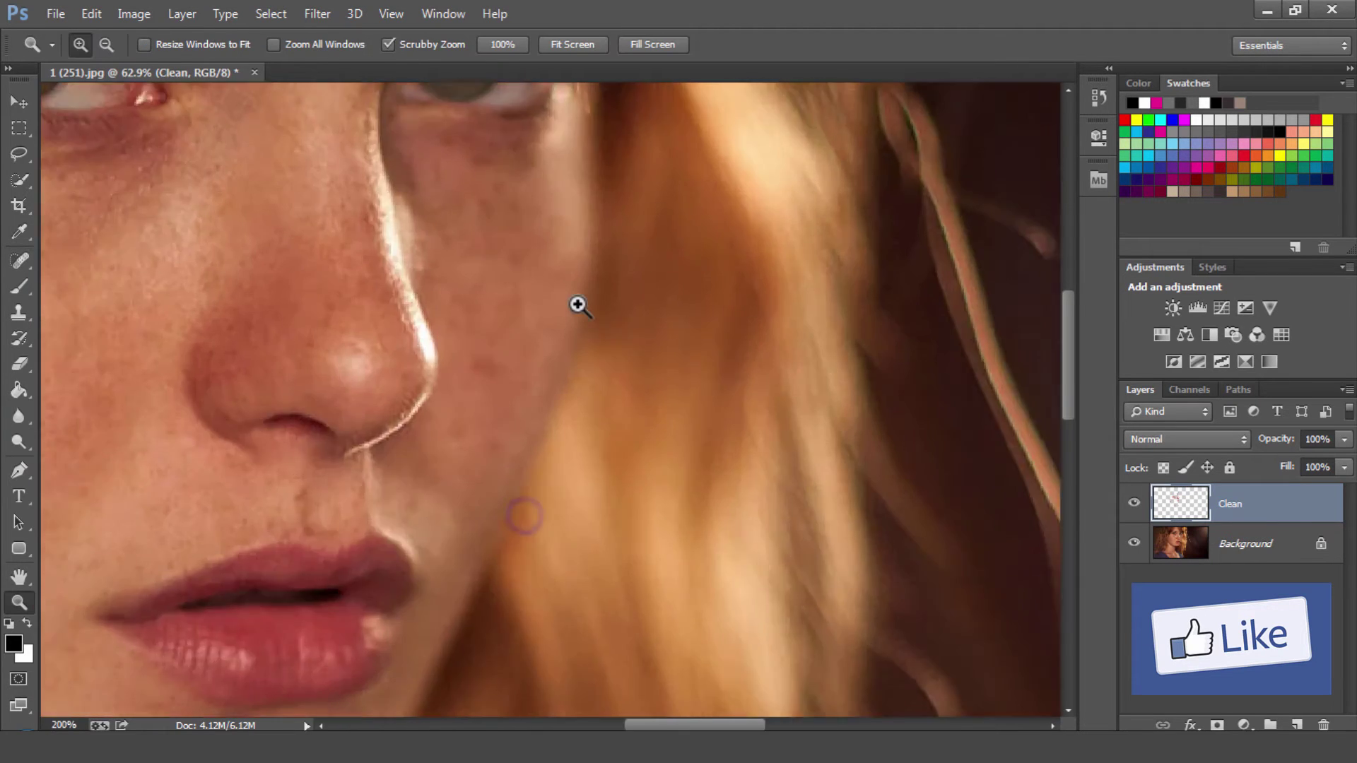
left_click(22, 263)
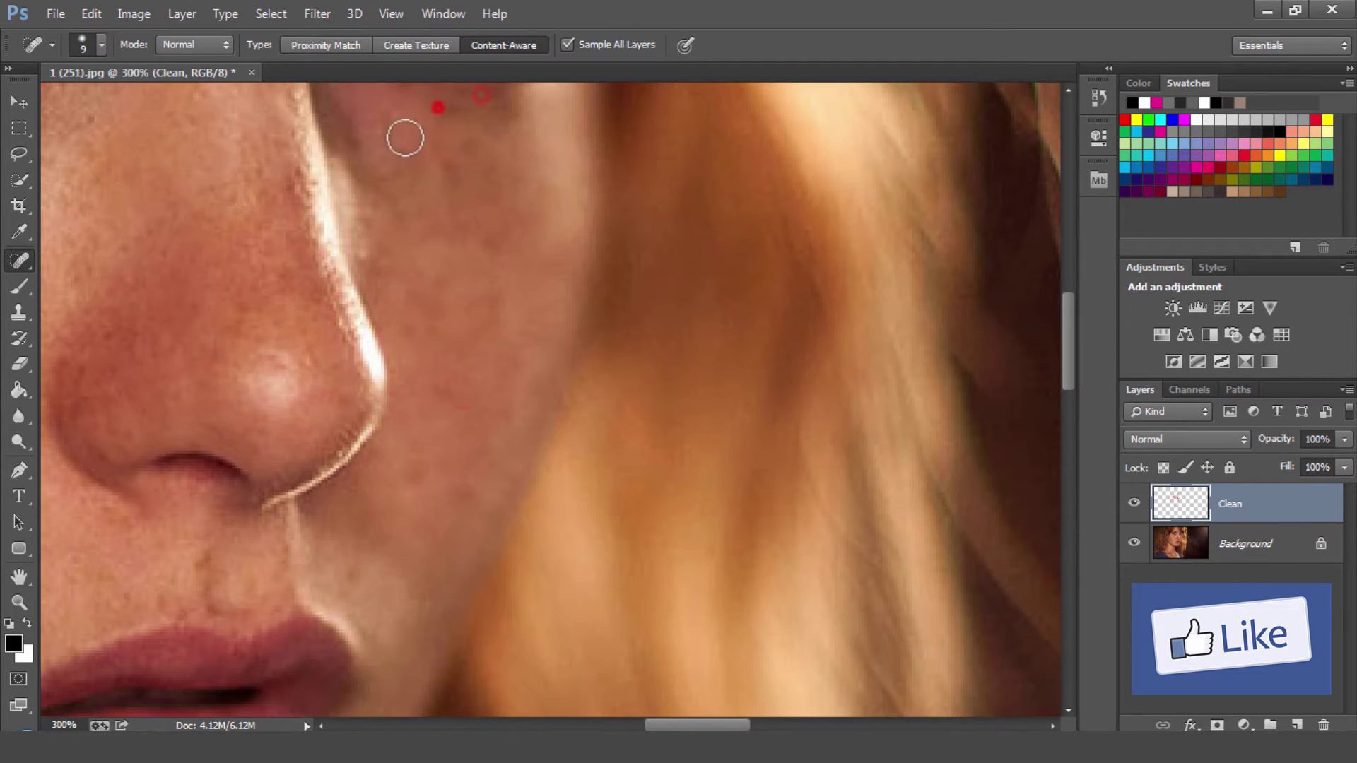
left_click(384, 131)
left_click_drag(455, 176, 467, 151)
left_click(490, 238)
left_click(469, 486)
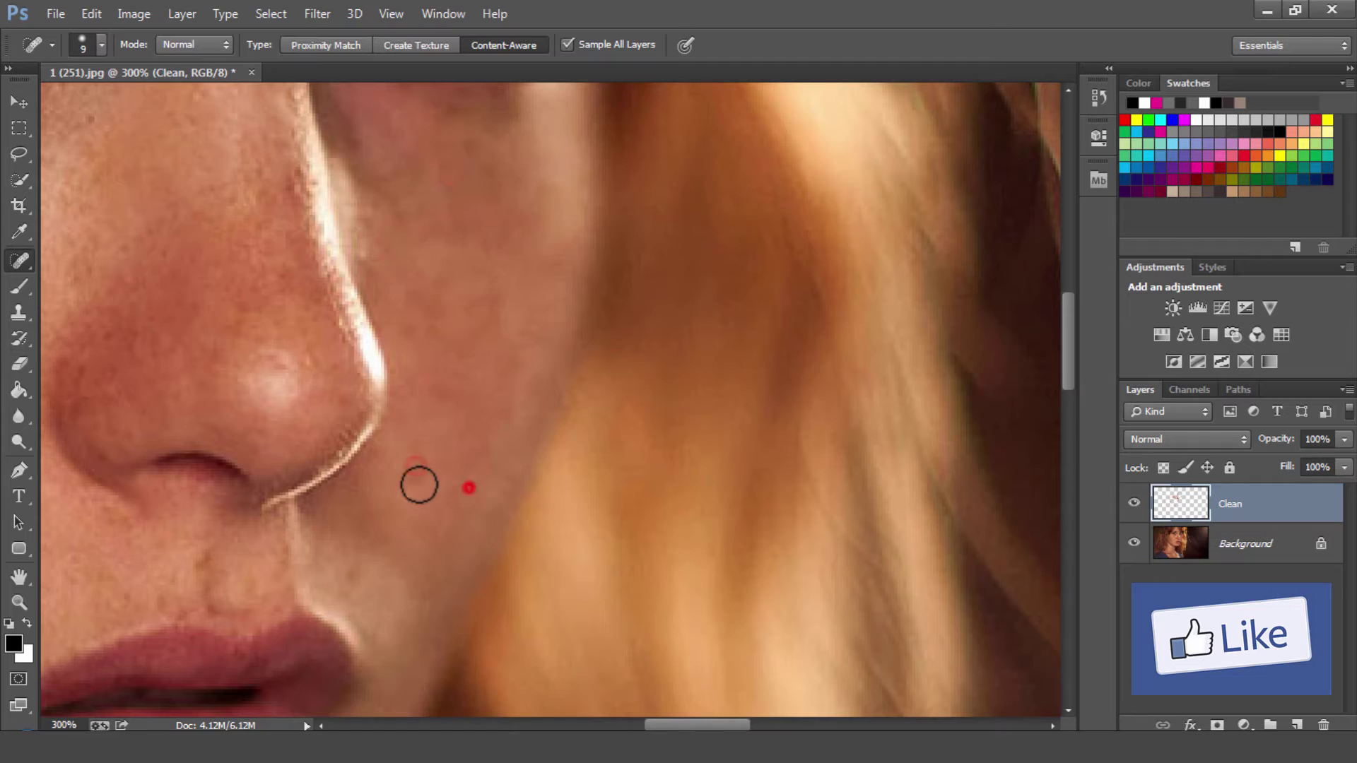
left_click(351, 584)
key("z")
left_click(566, 476, "alt")
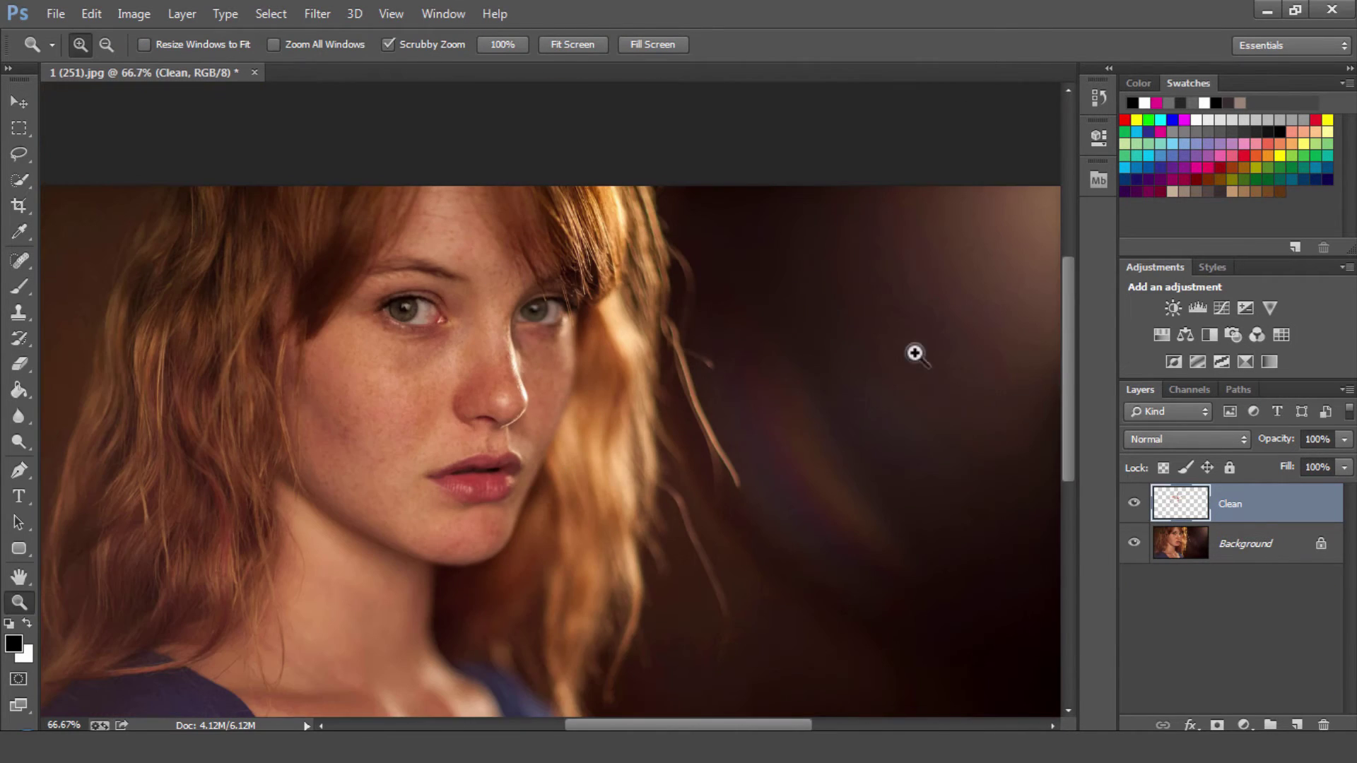
left_click(554, 264, "alt")
key("v")
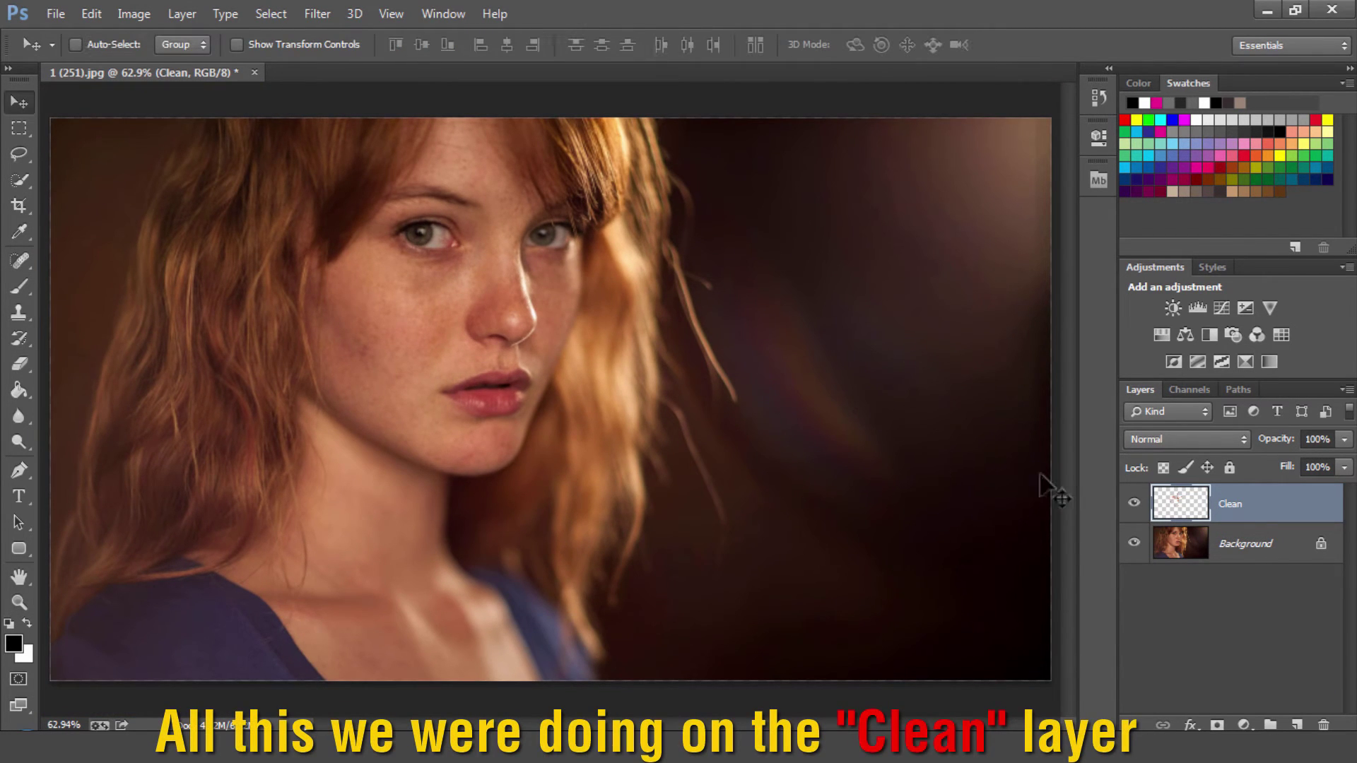
left_click(1130, 505)
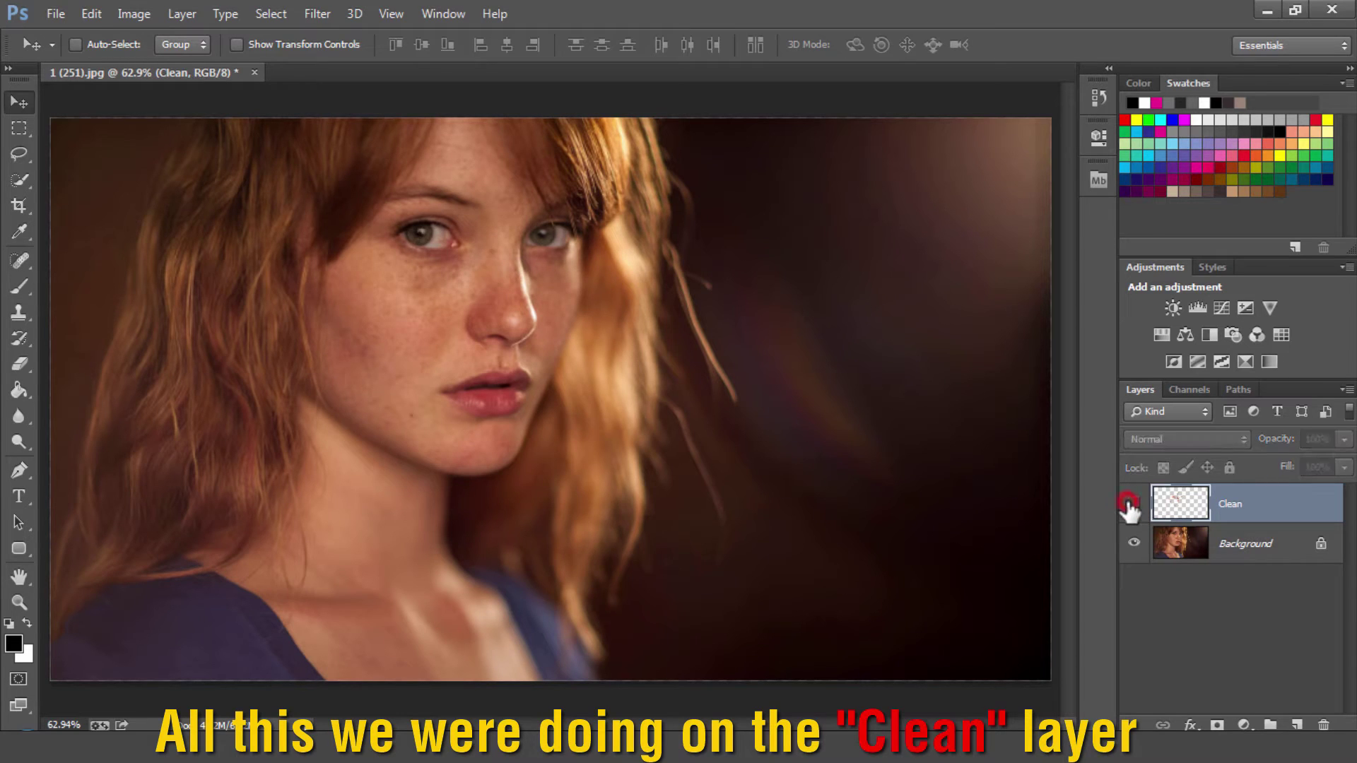
left_click(1135, 543)
left_click(1135, 542)
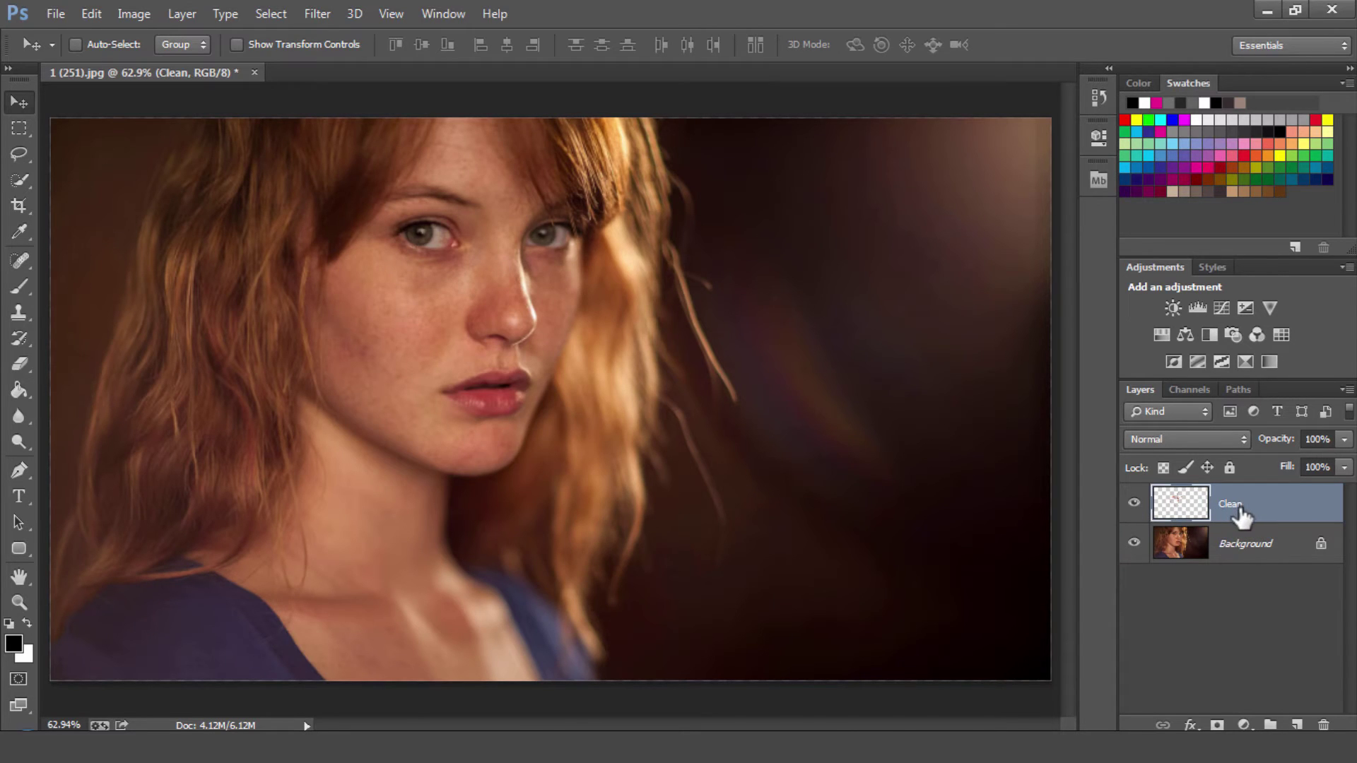
Step: Add a new layer above Clean and name it 'Colour'
left_click(1296, 726)
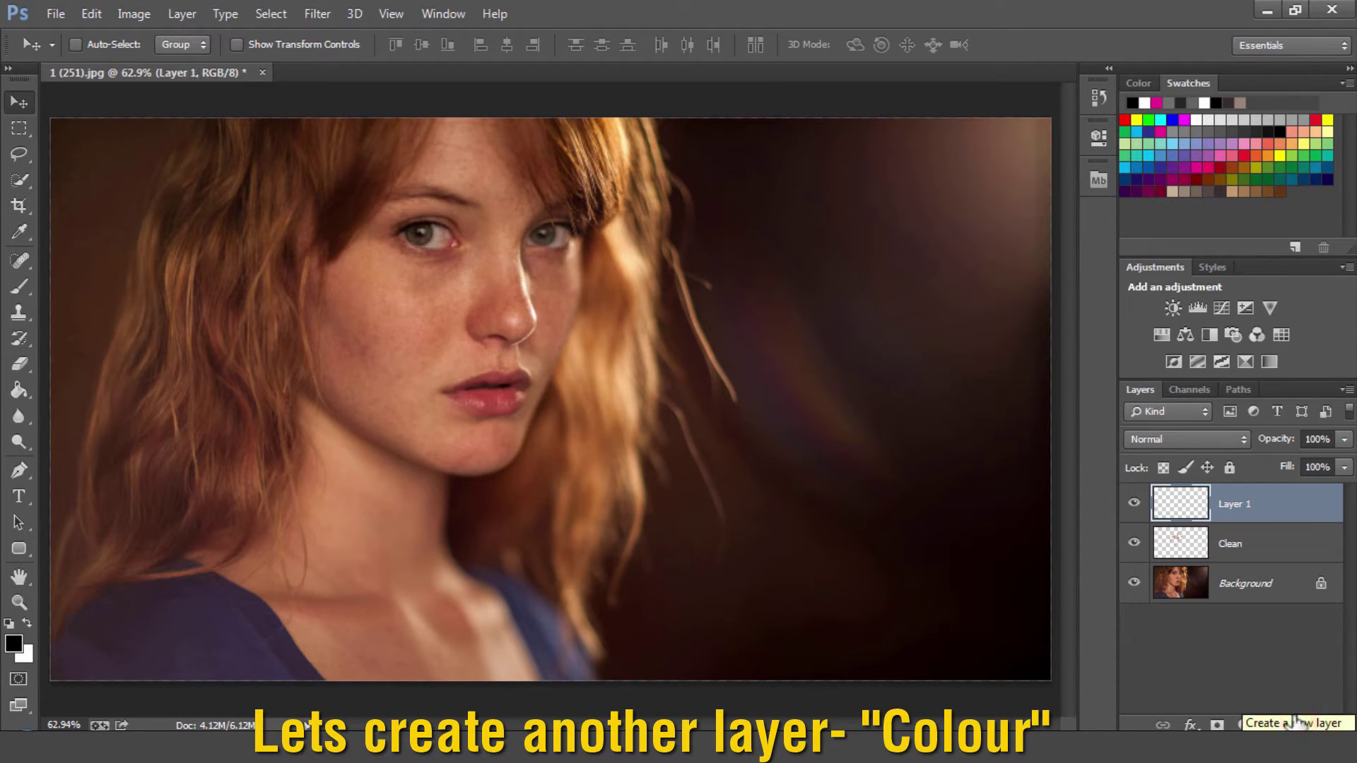
double_click(1234, 503)
type("Colour")
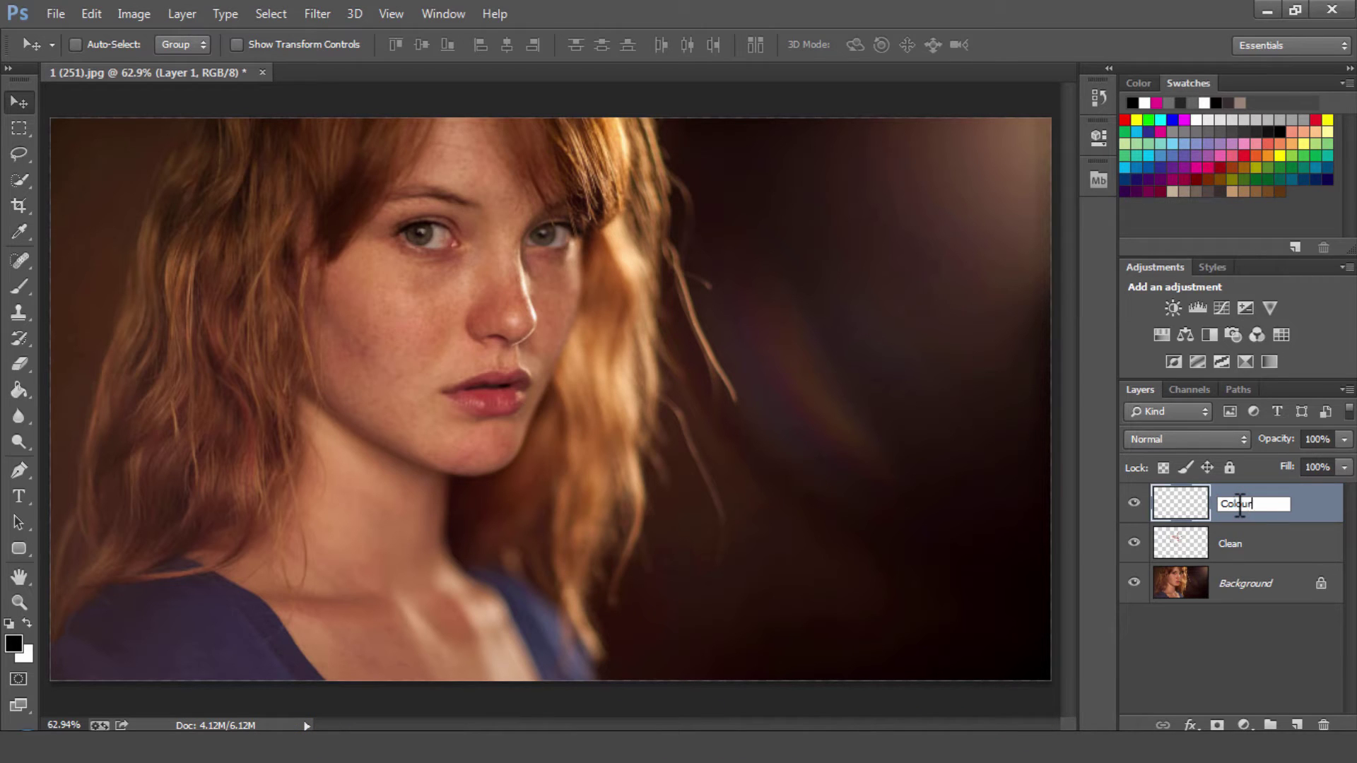
key("Return")
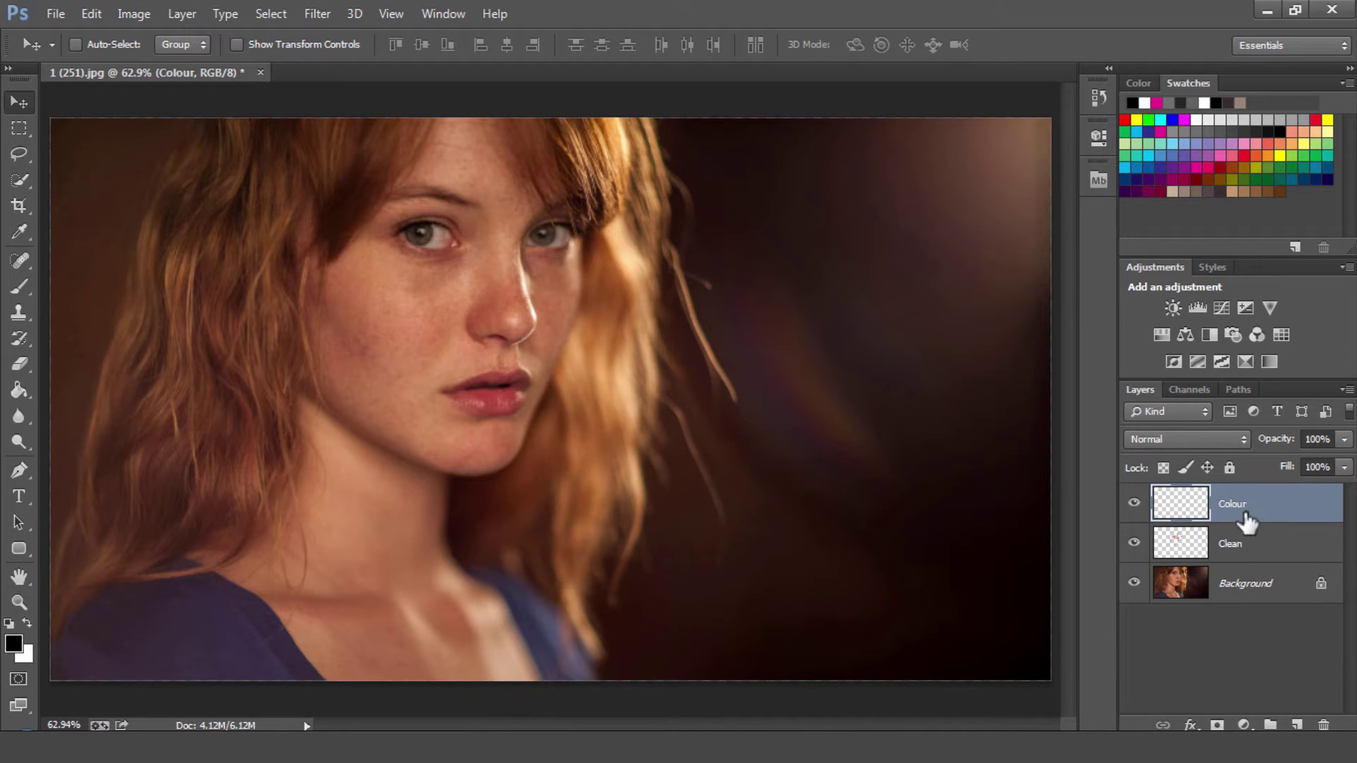
Step: Select the Brush with a soft round 20 px tip at 0% hardness
left_click(36, 281)
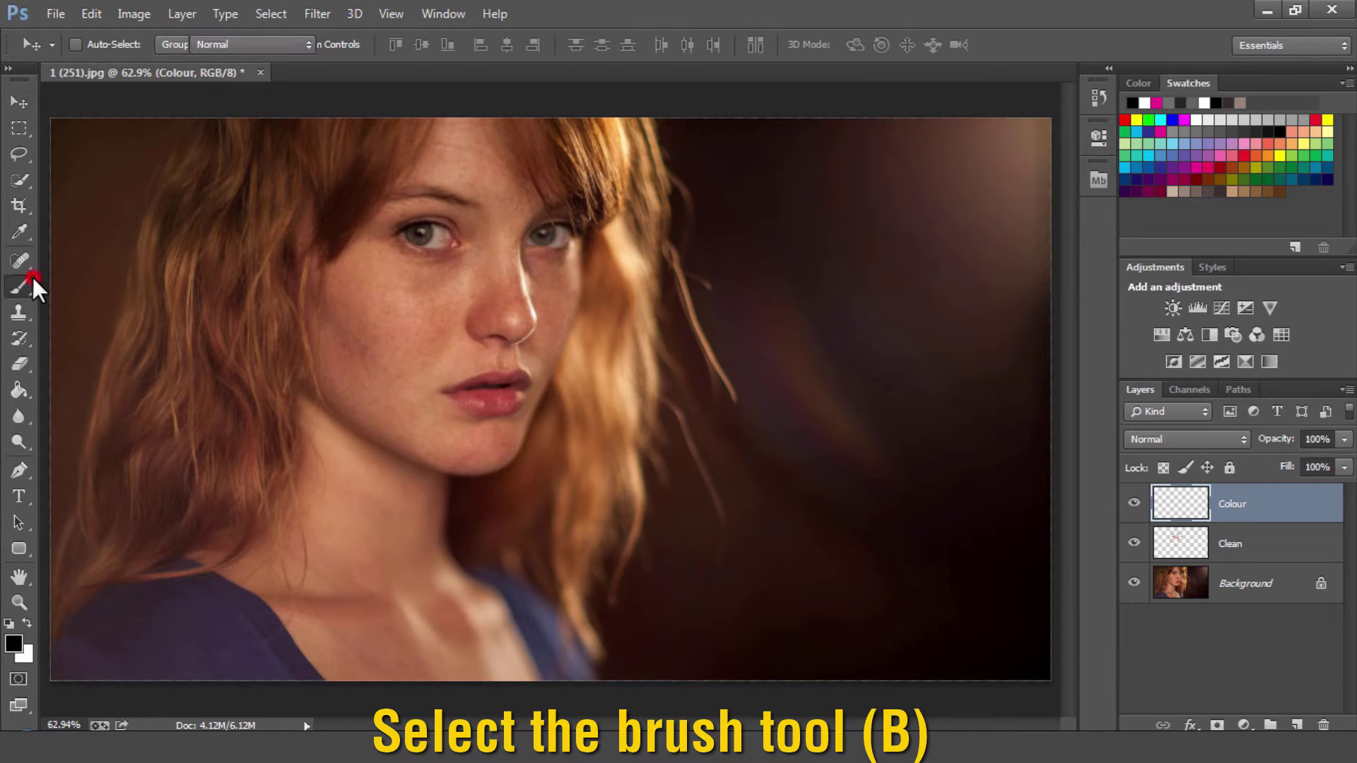
right_click(554, 337)
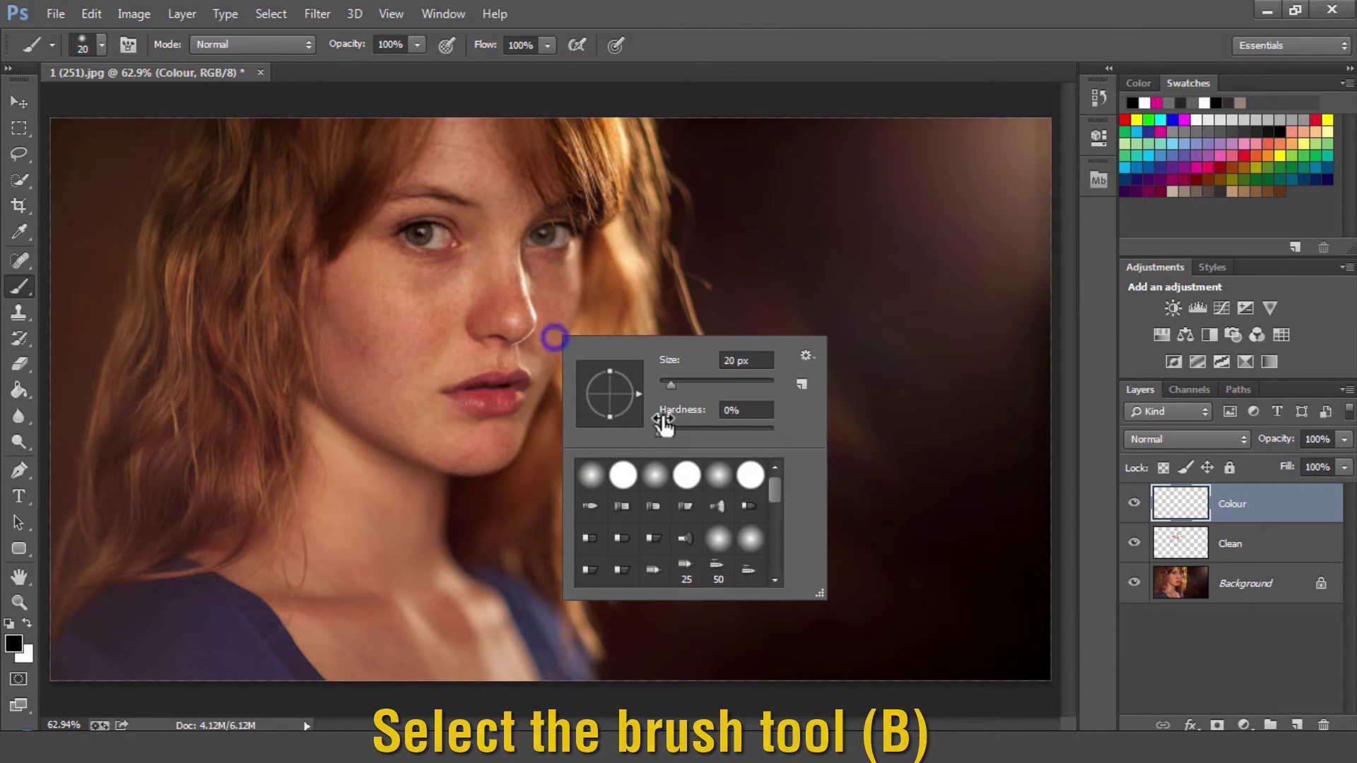
left_click(193, 324)
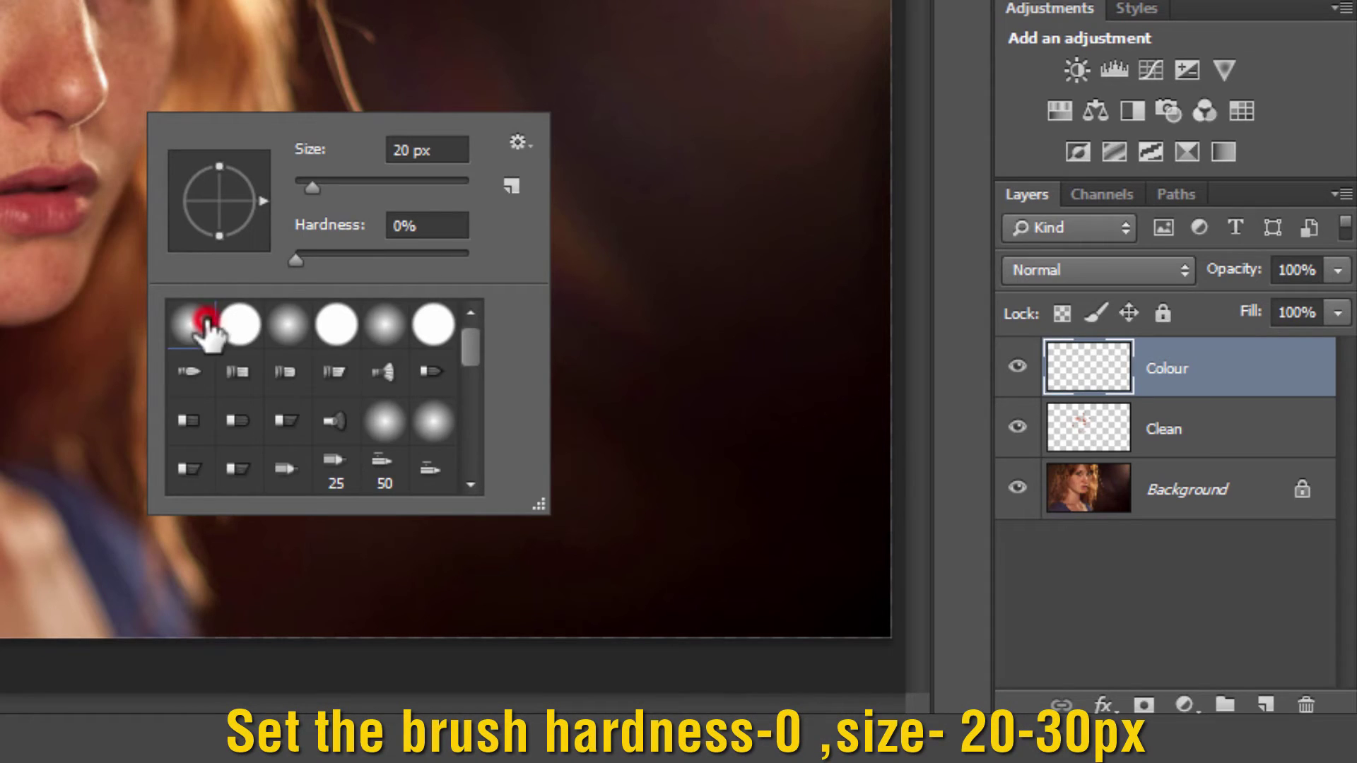
left_click(438, 224)
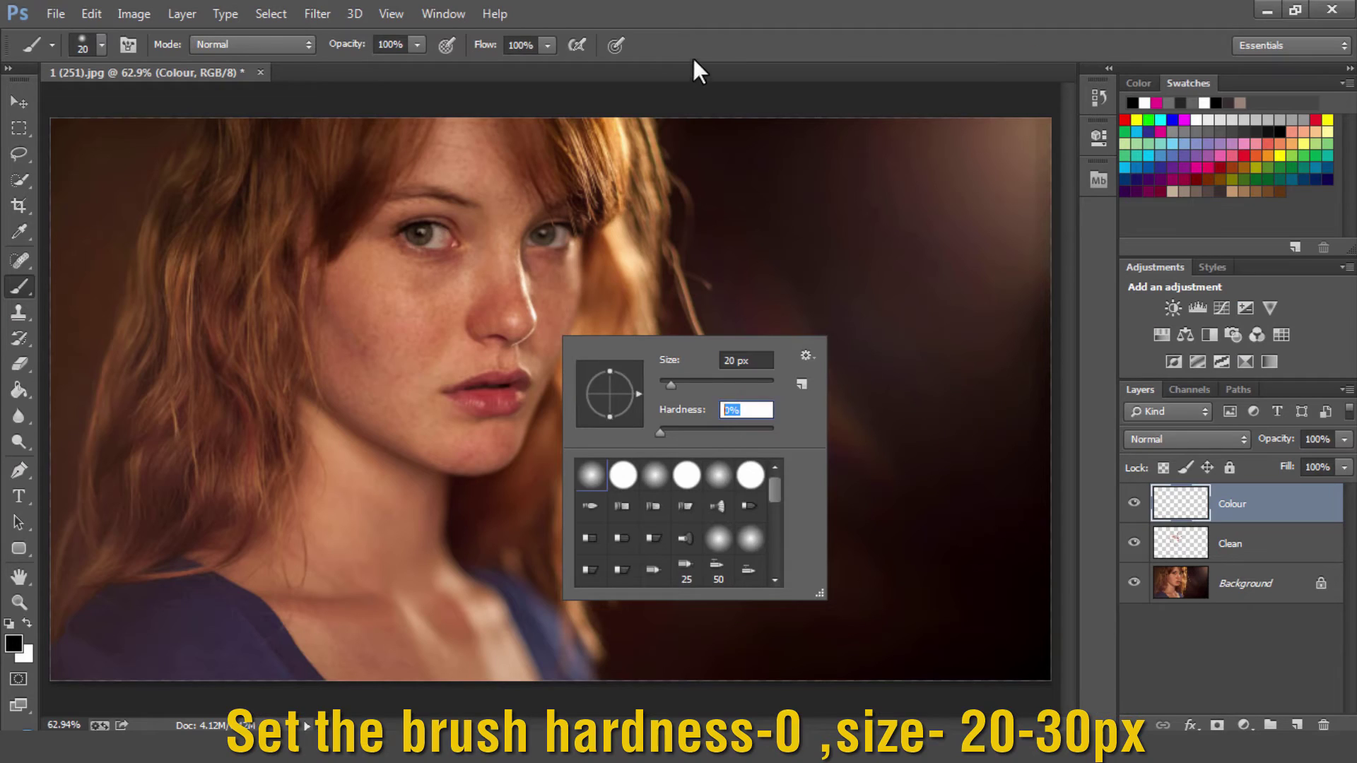
left_click(704, 43)
Step: Lower the brush opacity to 10%
left_click(417, 44)
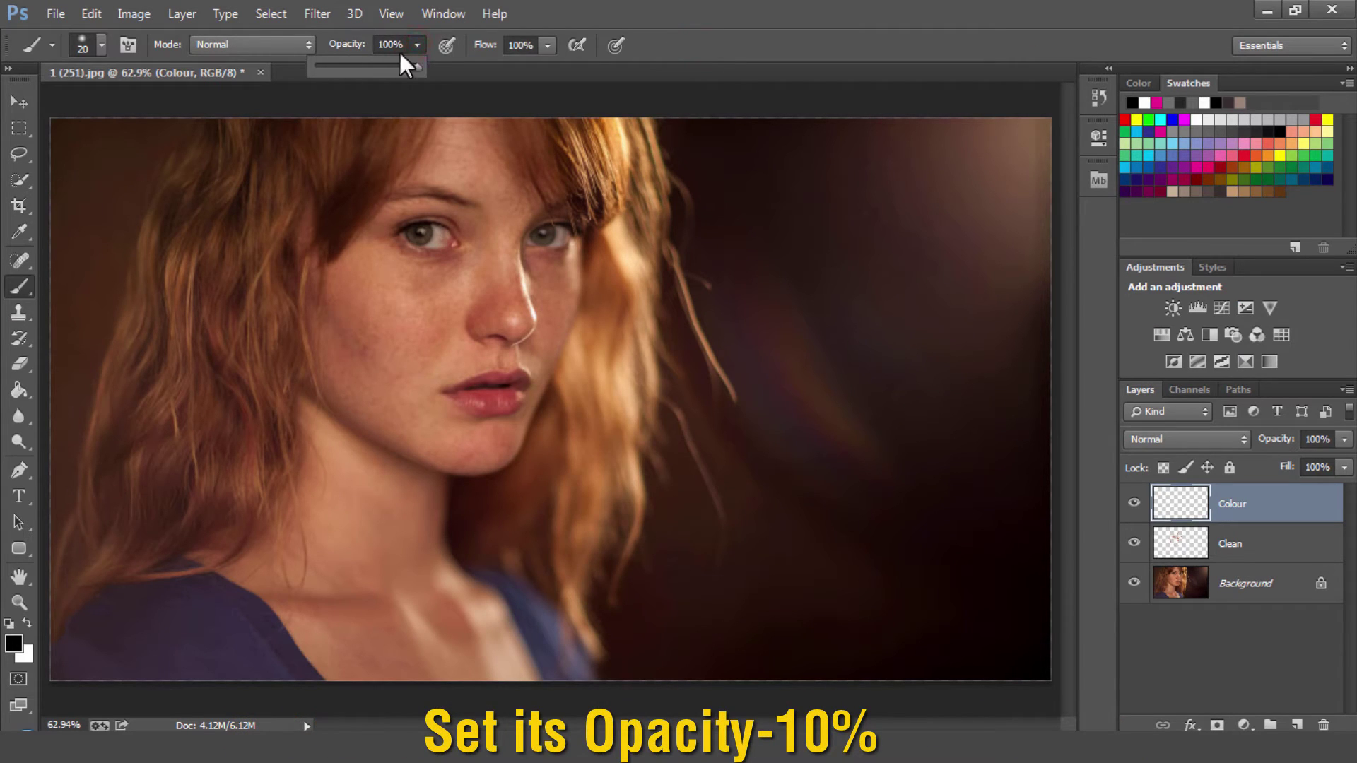
key("shift+Down")
key("shift+Down")
key("shift+Down")
key("shift+Down")
key("shift+Down")
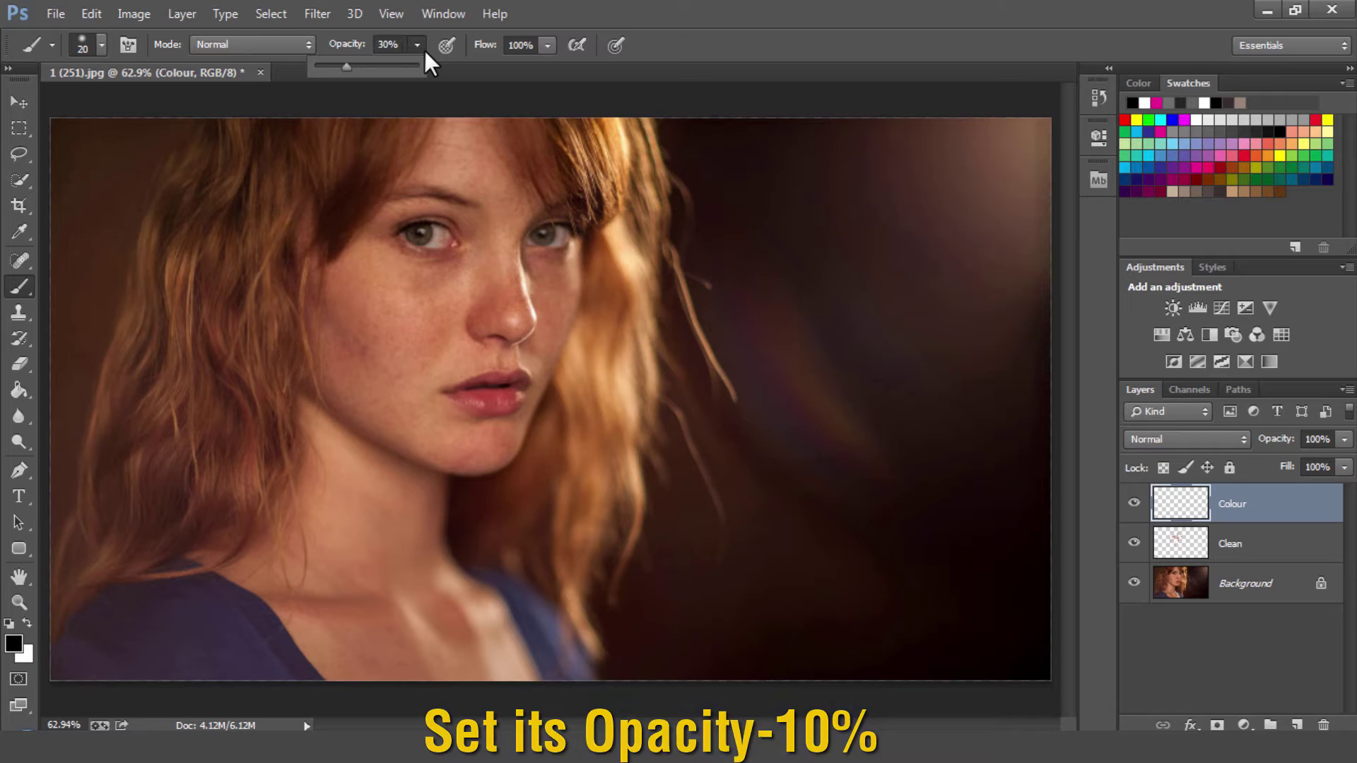
key("shift+Down")
key("shift+Down")
key("shift+Down")
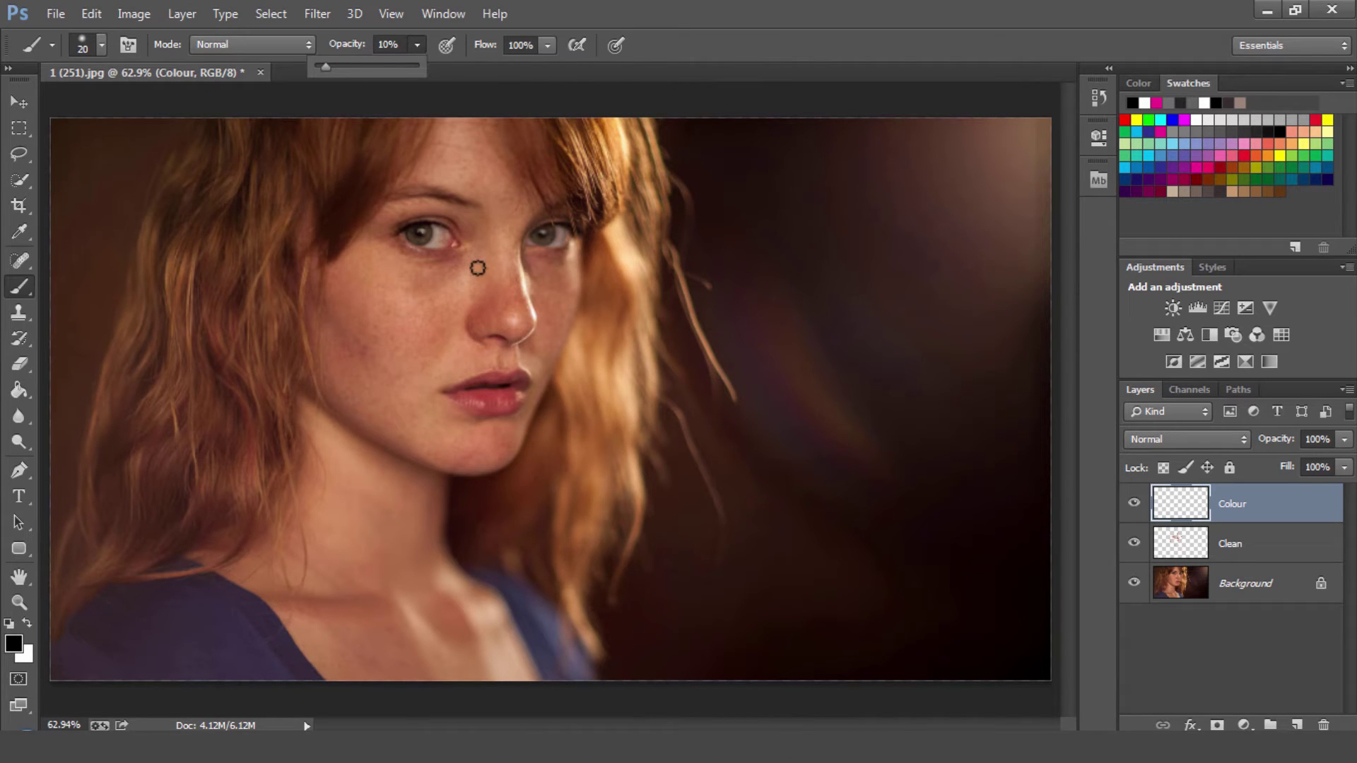
key("z")
Step: Zoom in on the face and sample a skin tone with an enlarged soft brush
left_click(477, 268)
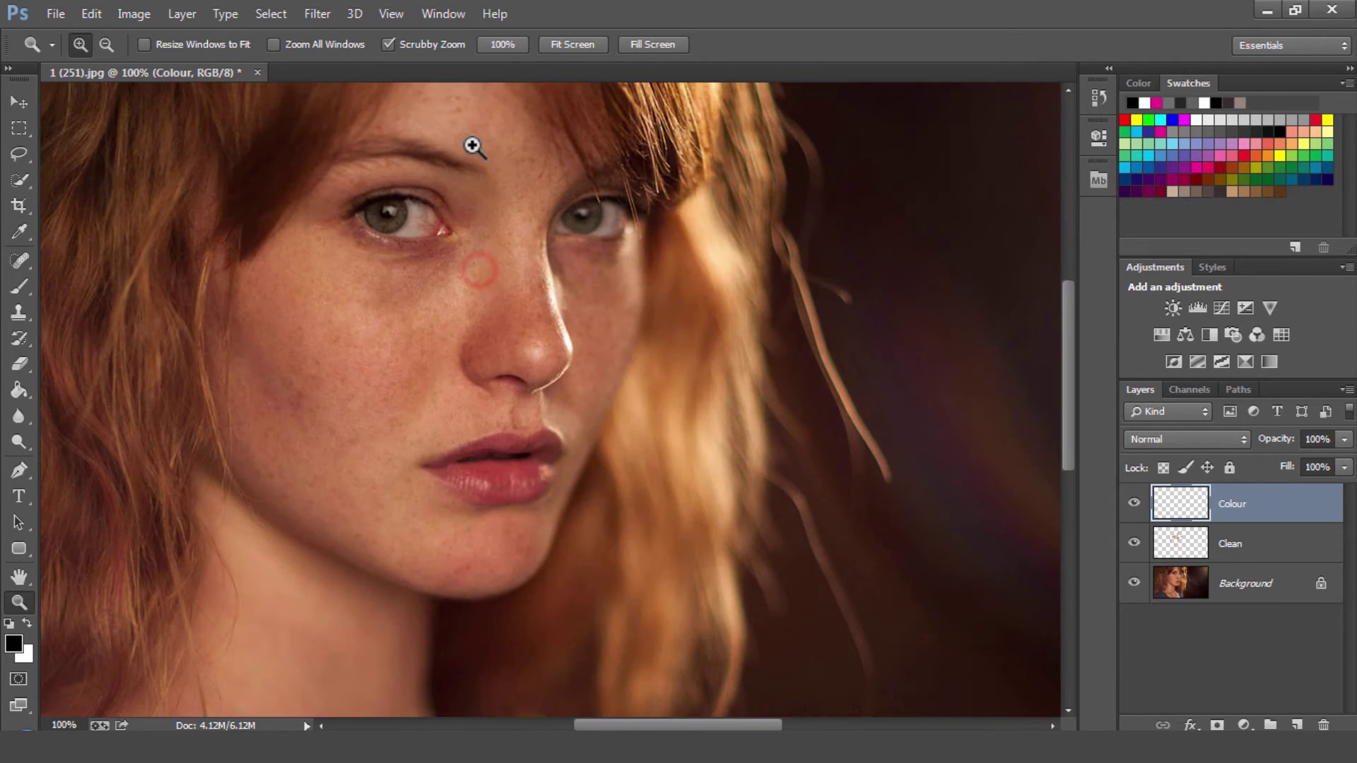
left_click(381, 176)
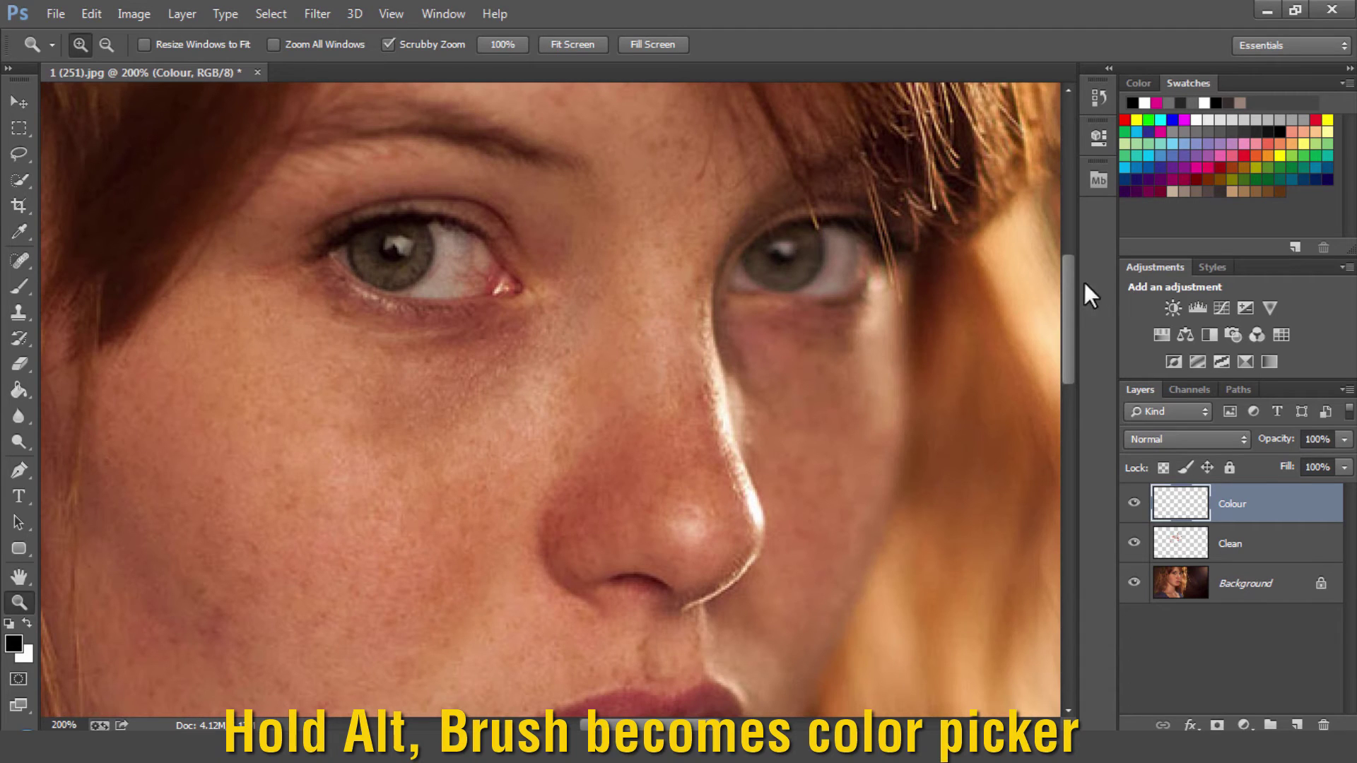
left_click_drag(1072, 287, 1072, 294)
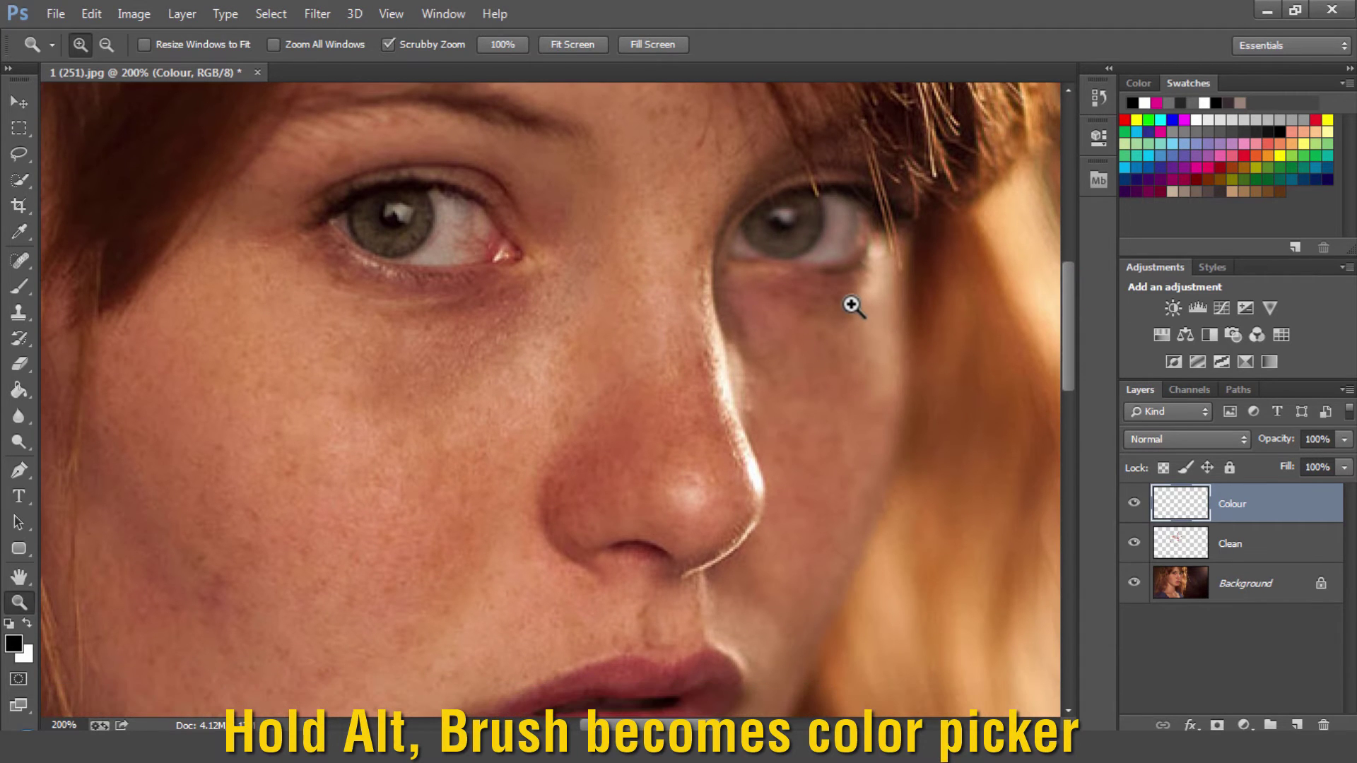
key("b")
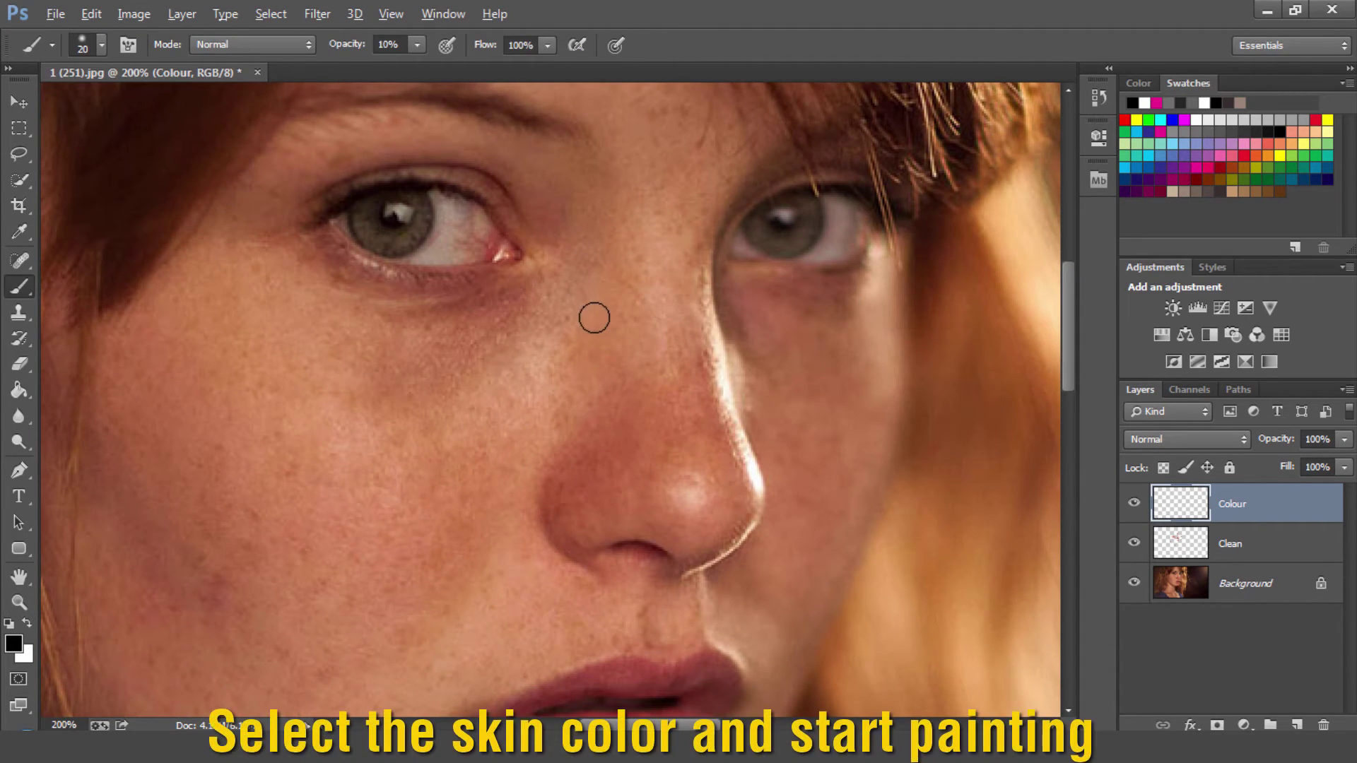
left_click(595, 317, "alt")
right_click(598, 322)
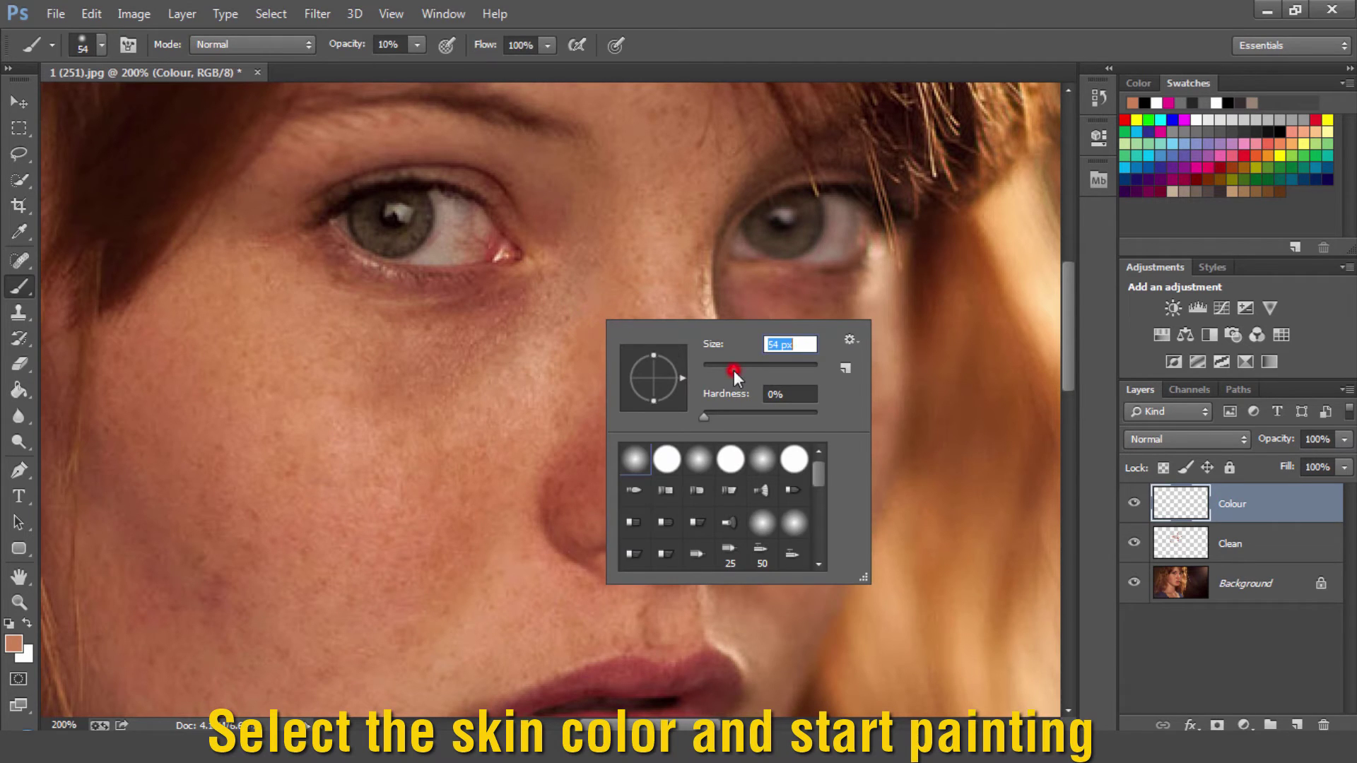
left_click(717, 273)
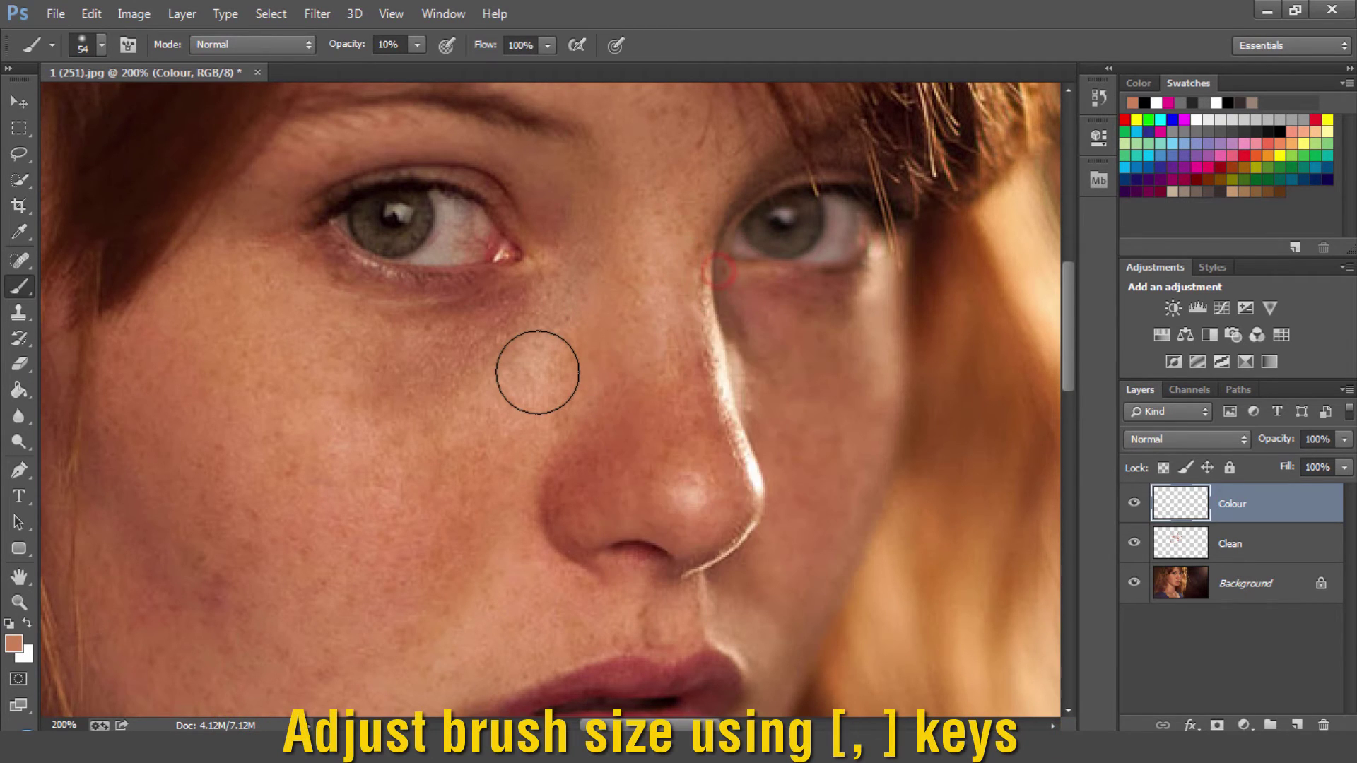
Step: Paint sampled skin tones below the eye and across the left cheek
left_click(536, 349)
key("bracketright")
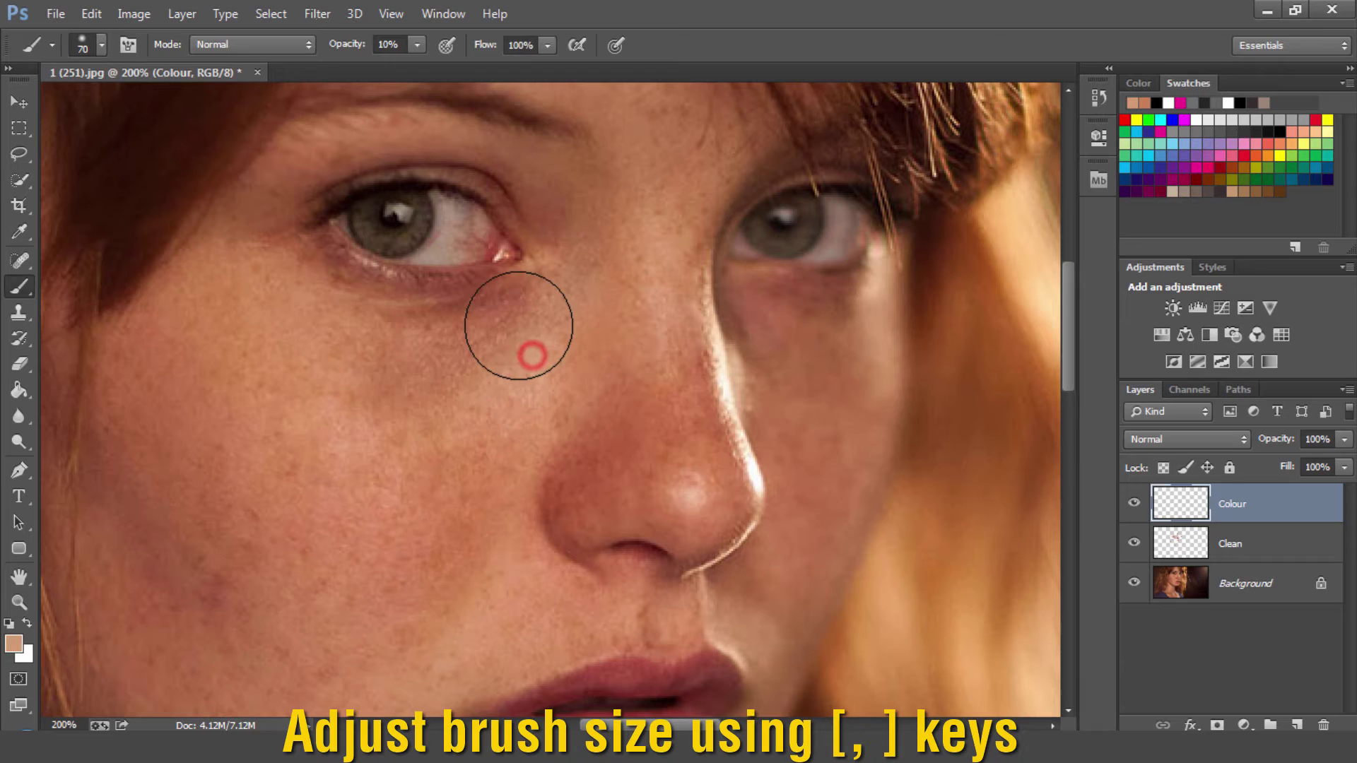
left_click(343, 370)
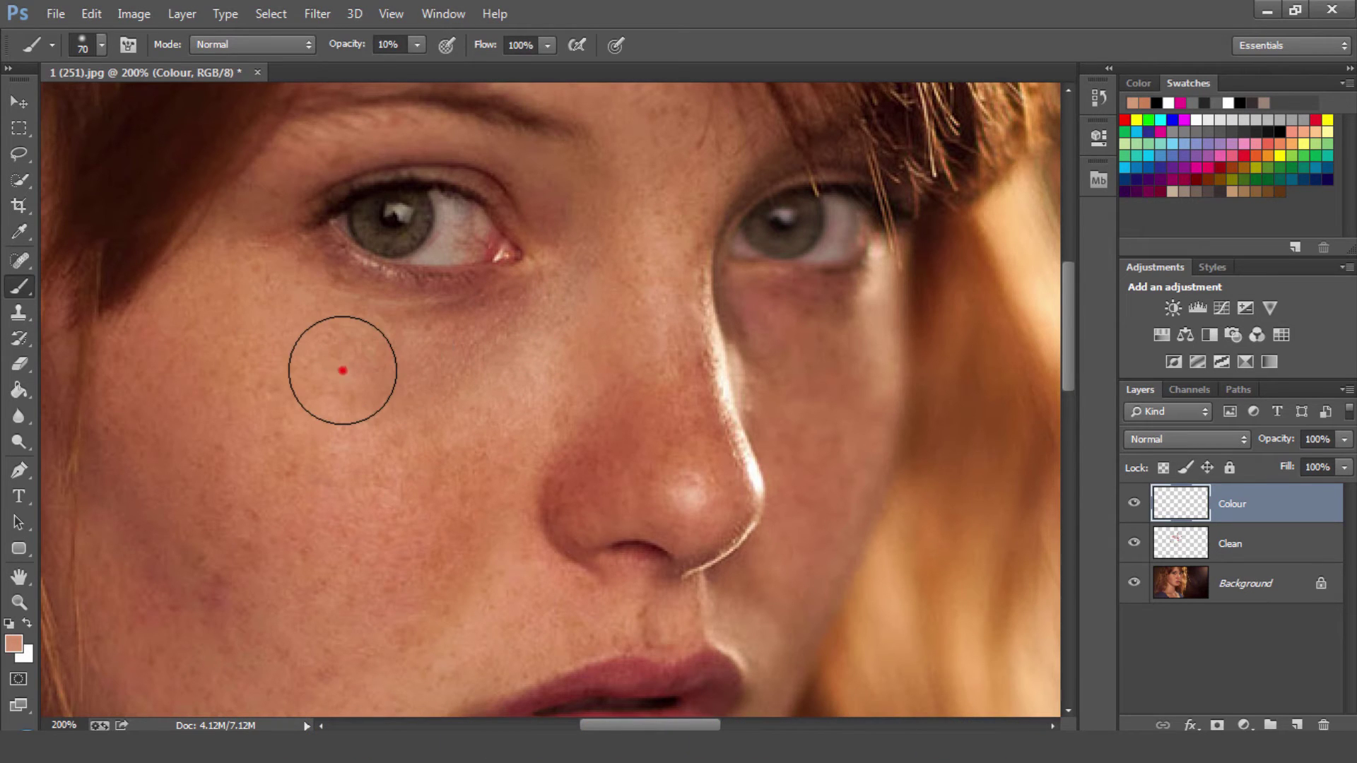
left_click(333, 507)
left_click(406, 516)
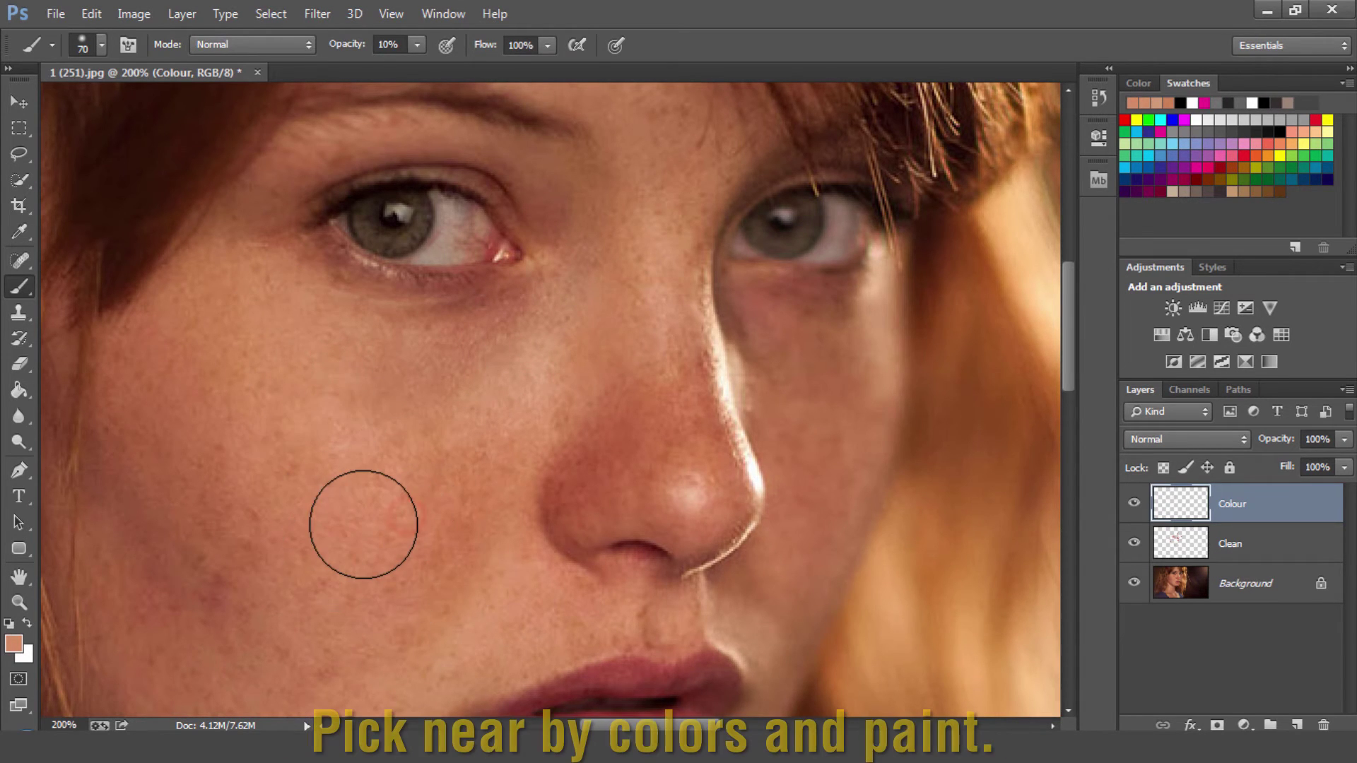
left_click(362, 523)
left_click(142, 482, "alt")
left_click(265, 540)
left_click(187, 566)
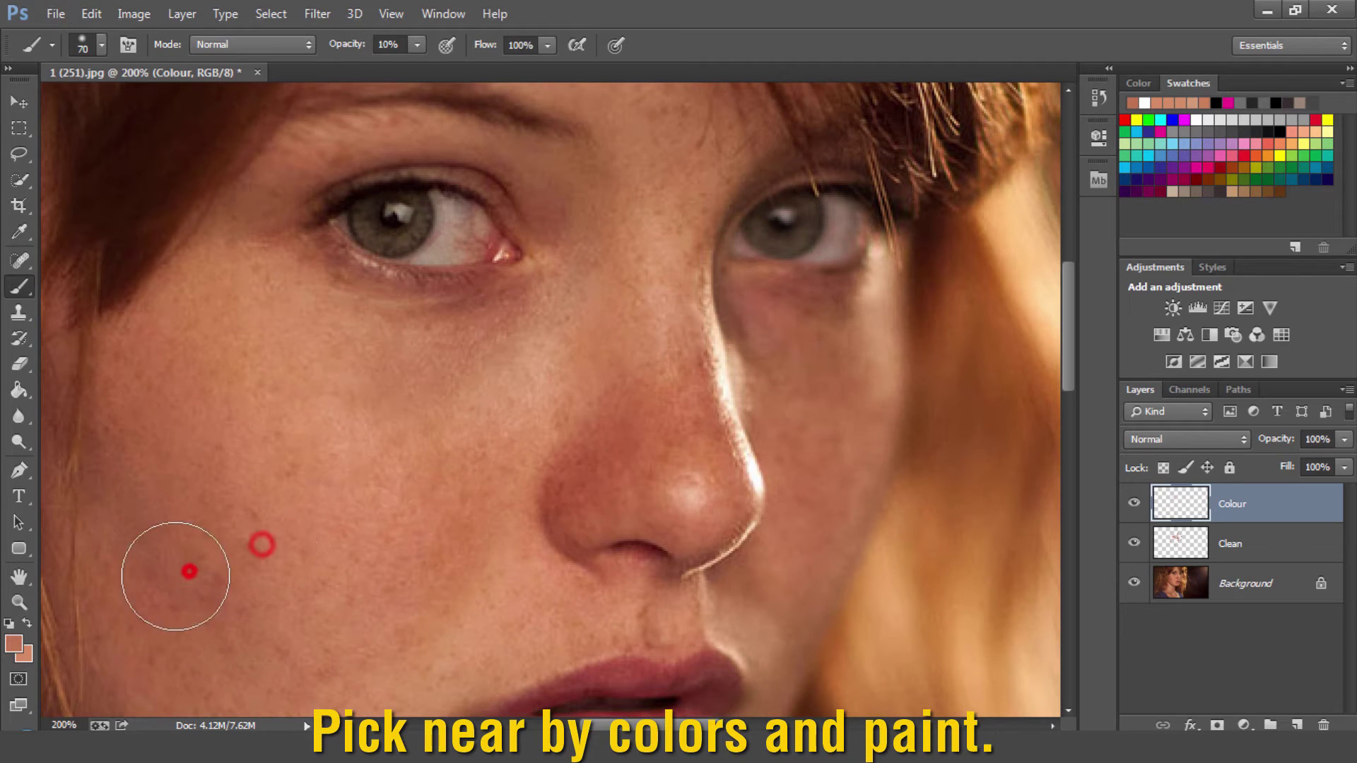
left_click(416, 587)
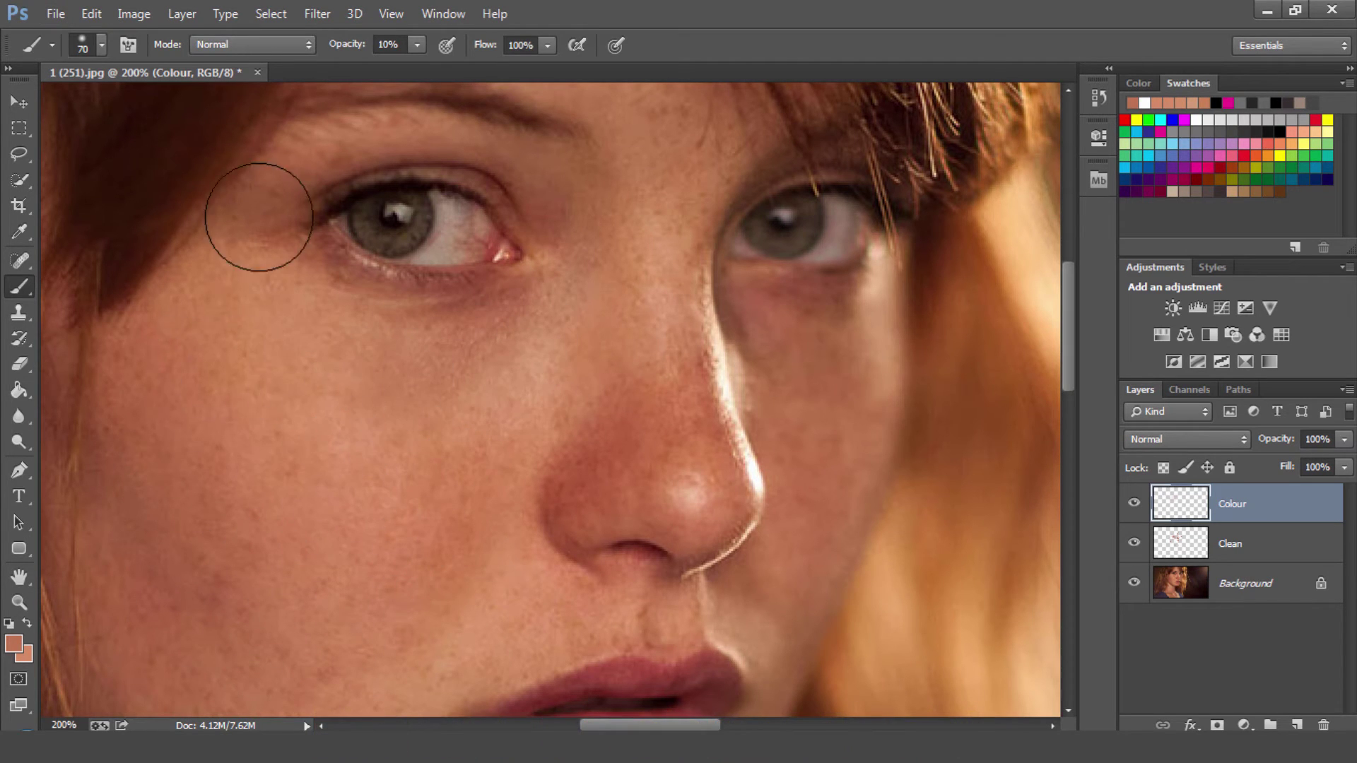
left_click(250, 422)
scroll(389, 418, "down", 5)
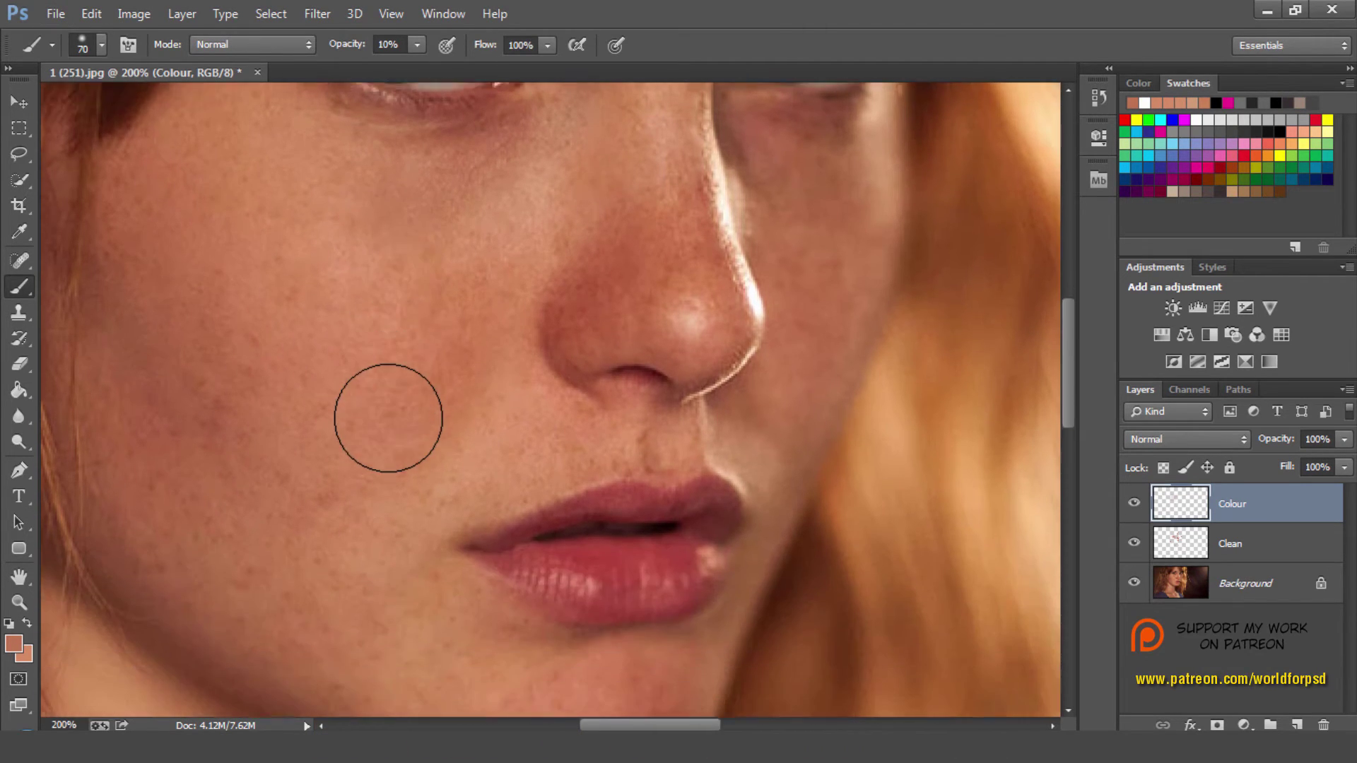
Step: Resample and paint skin tone over the lower cheek, lip corner and upper cheek
left_click(393, 377)
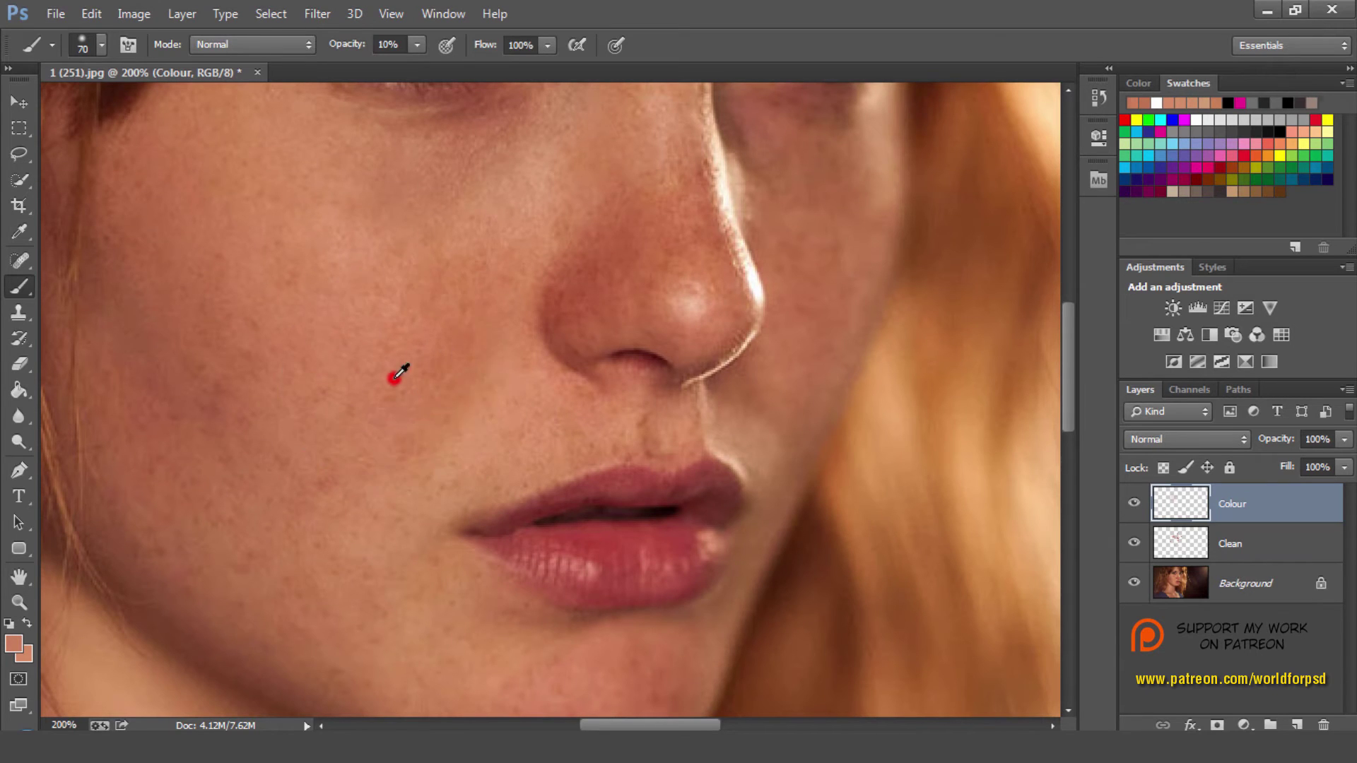
left_click(264, 388)
left_click(227, 490)
left_click(176, 424)
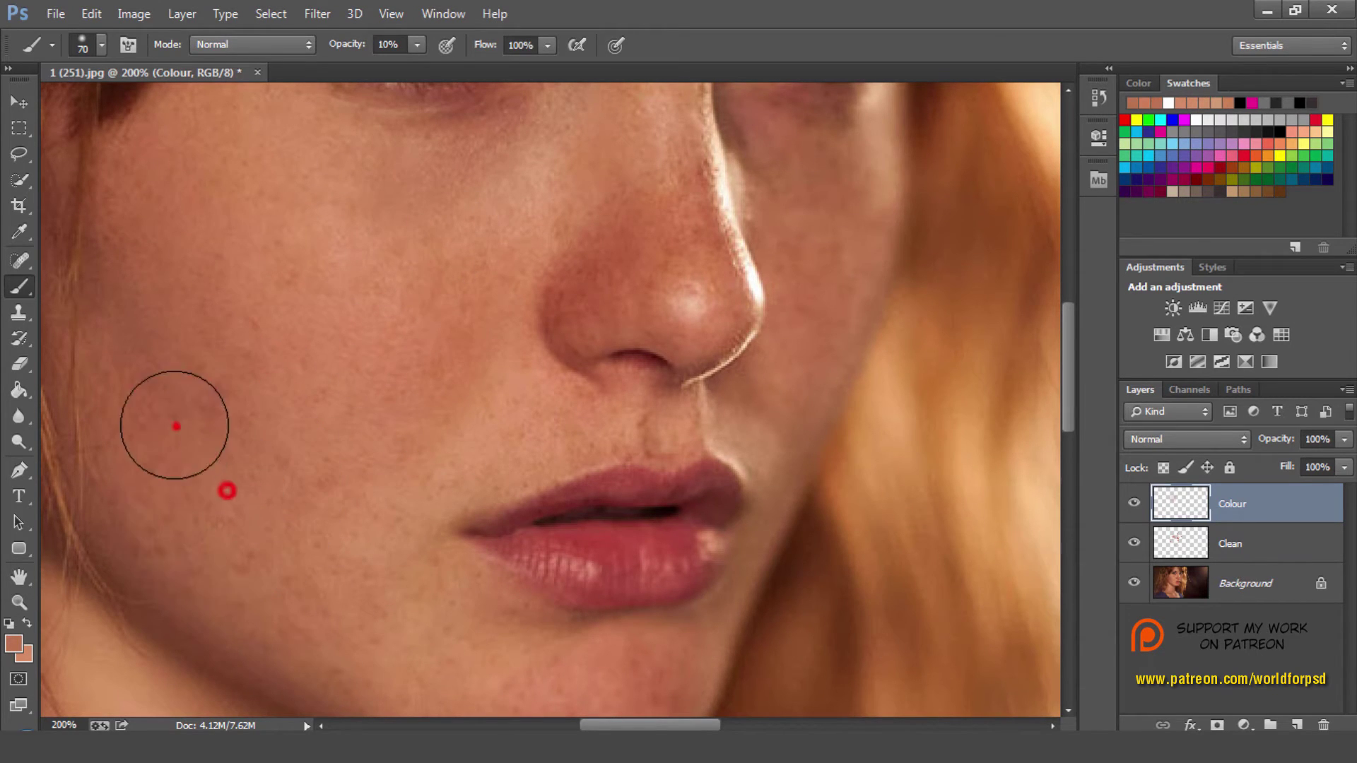
left_click(358, 543)
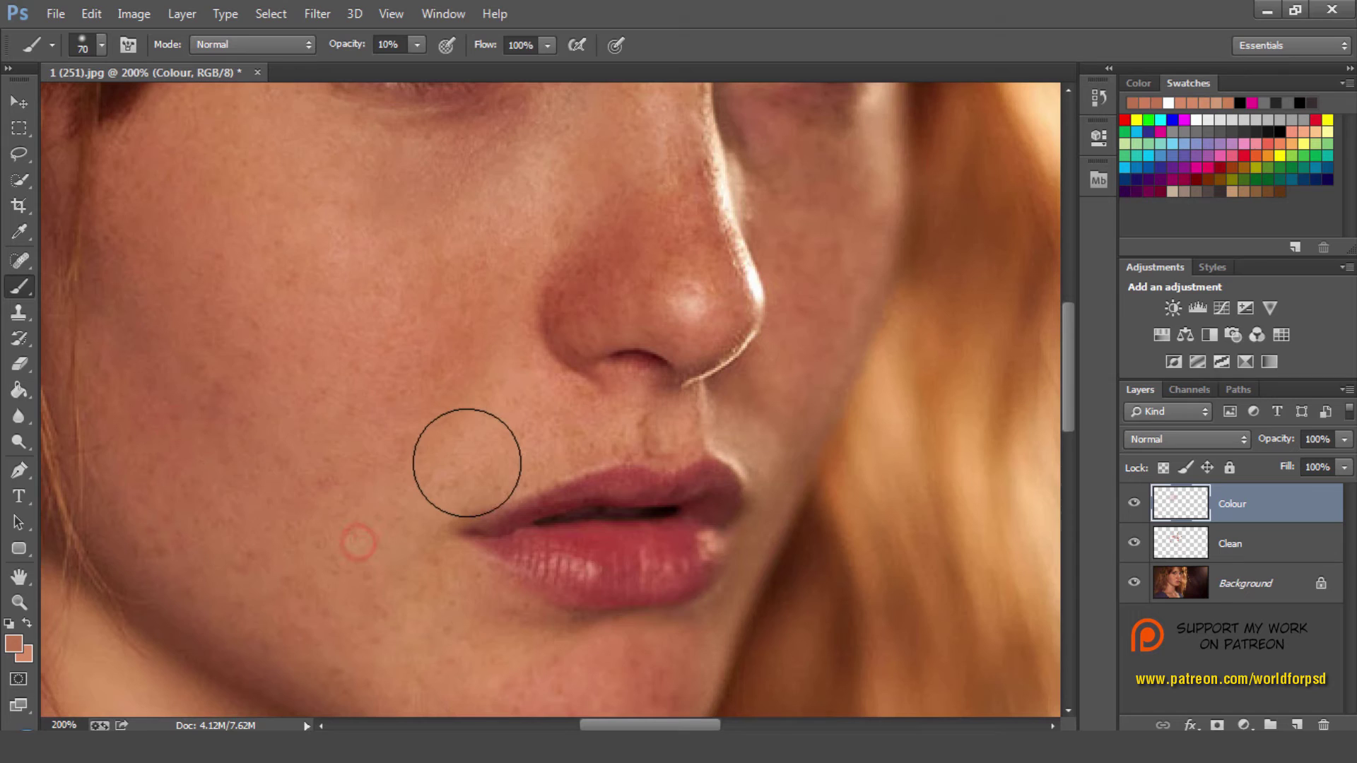
left_click(473, 441)
left_click(436, 454)
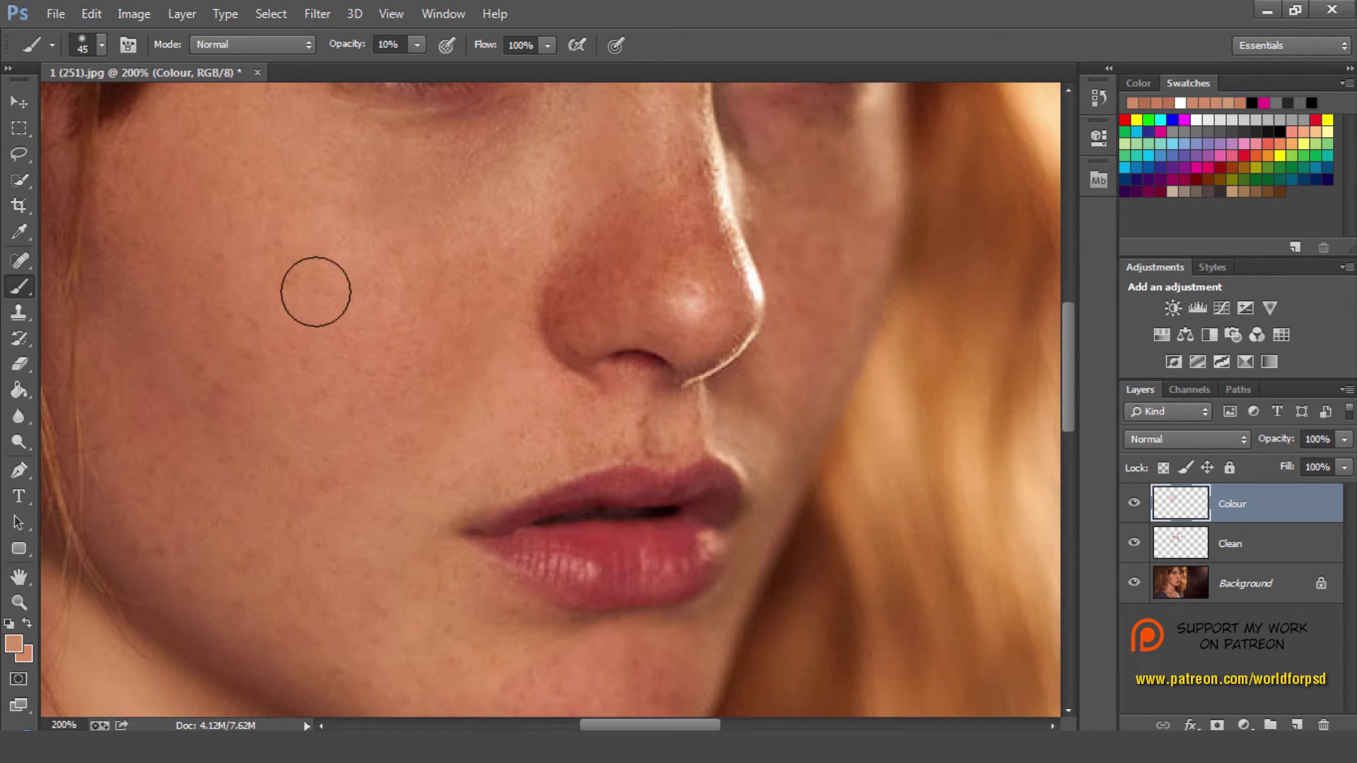
left_click(269, 383)
left_click(280, 303)
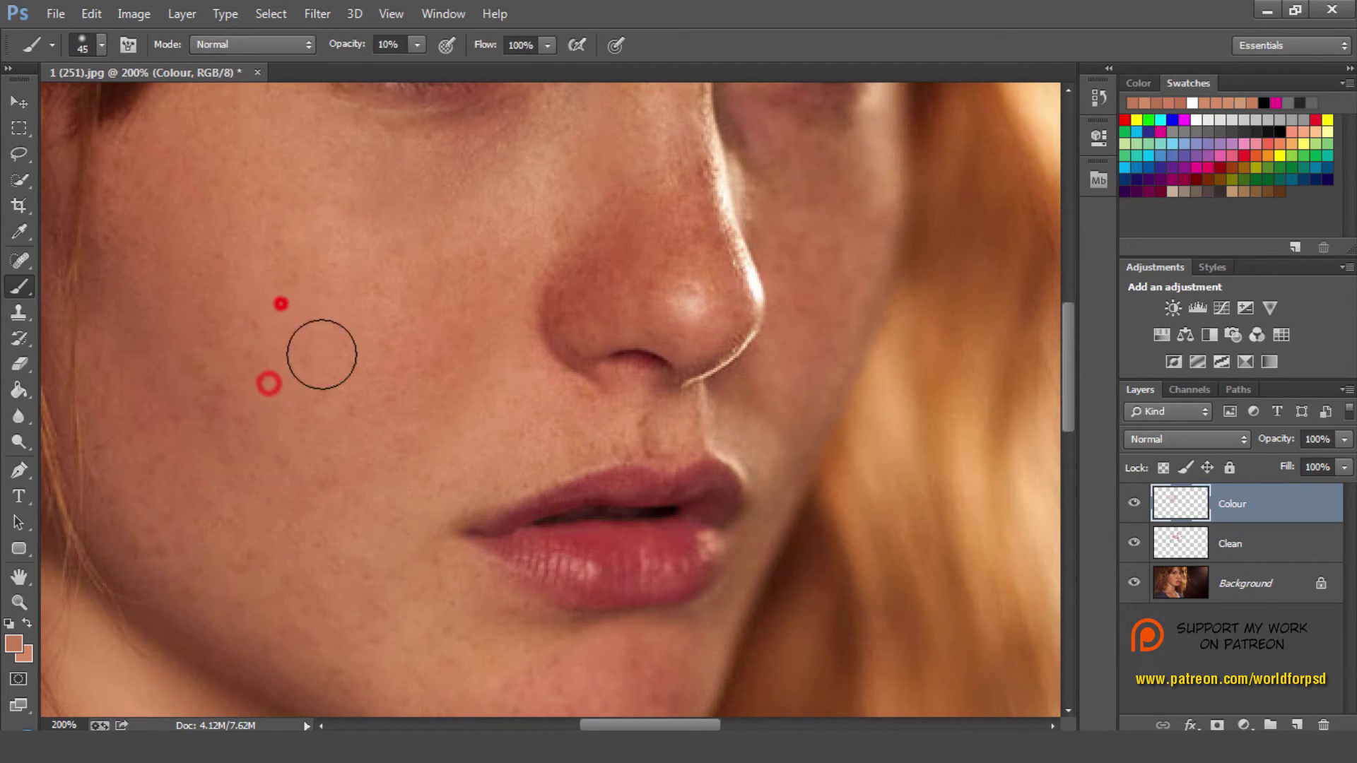
Step: Sample skin near the jaw and paint it around the chin
left_click(373, 615, "alt")
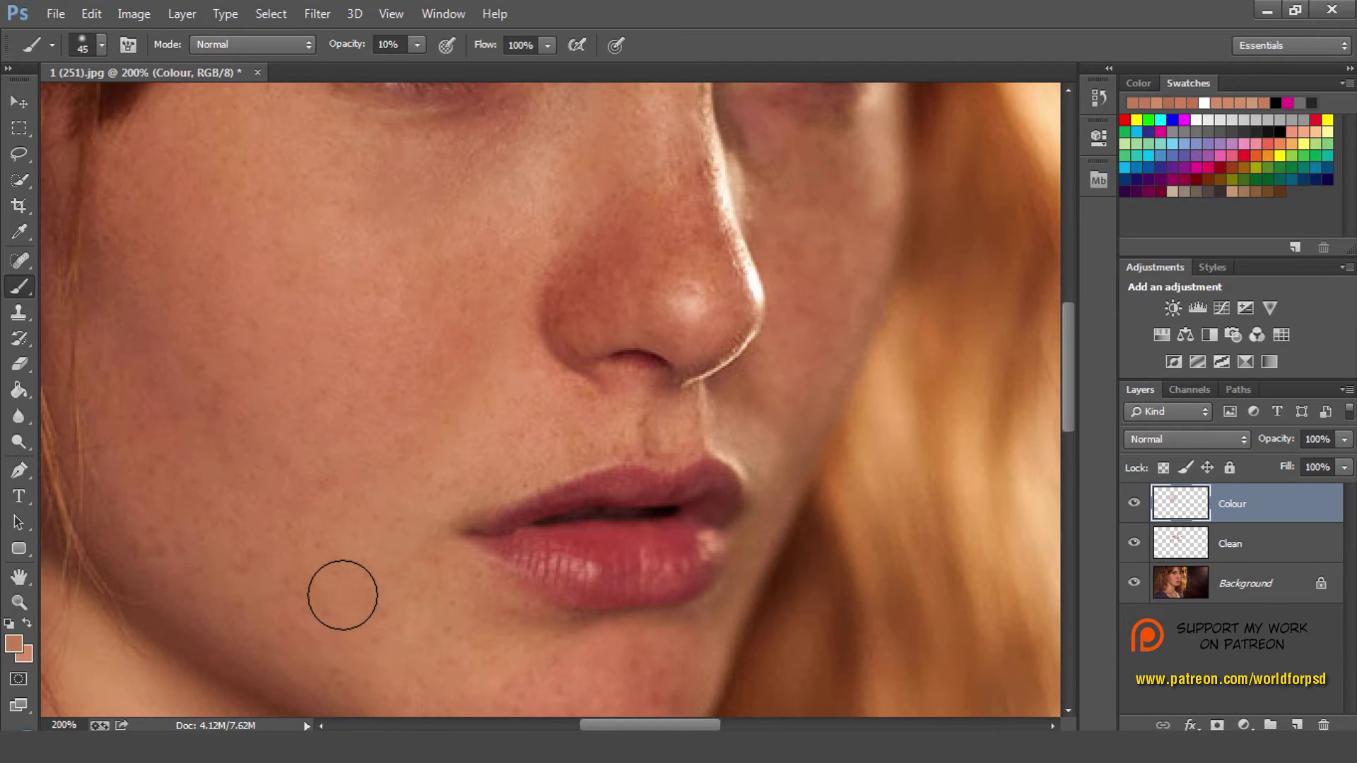
scroll(342, 593, "down", 3)
scroll(342, 591, "down", 1)
left_click(552, 583)
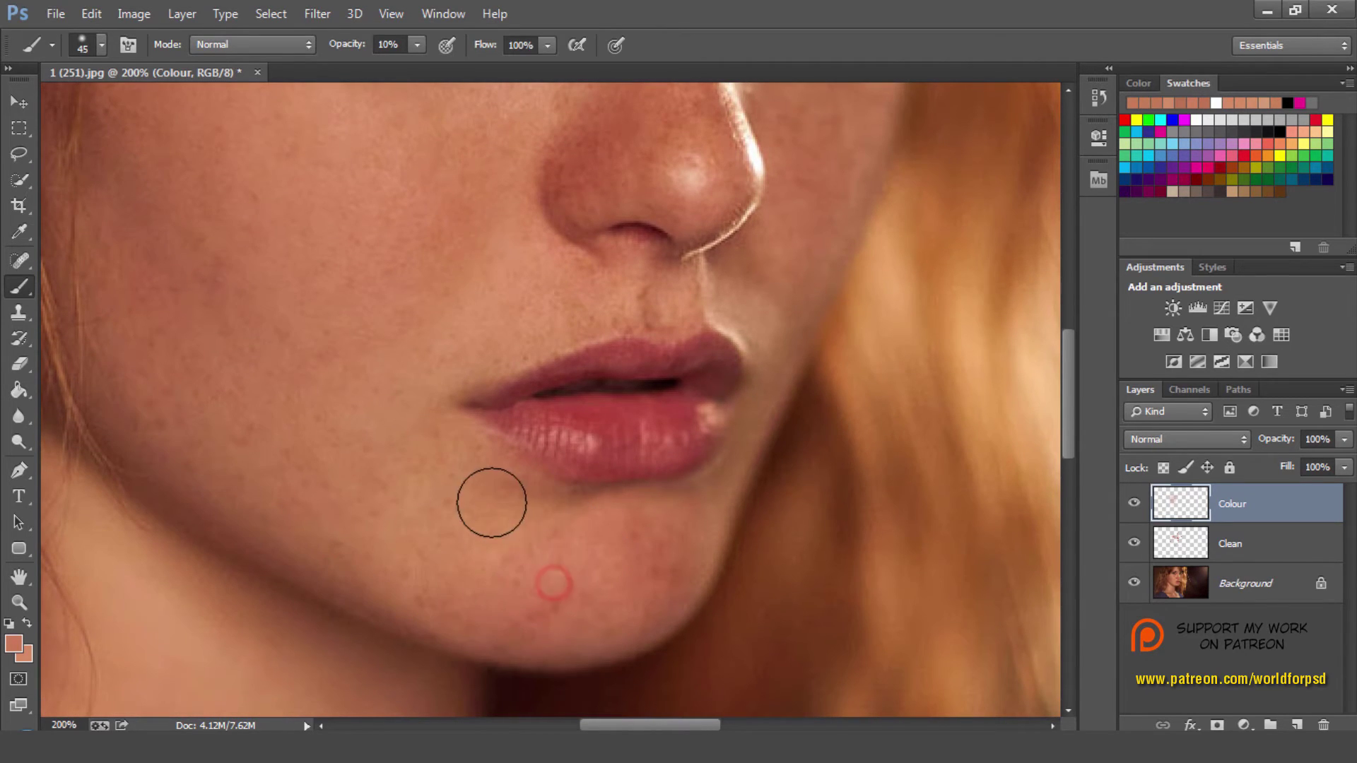
left_click(413, 532)
left_click(442, 576)
left_click(491, 578)
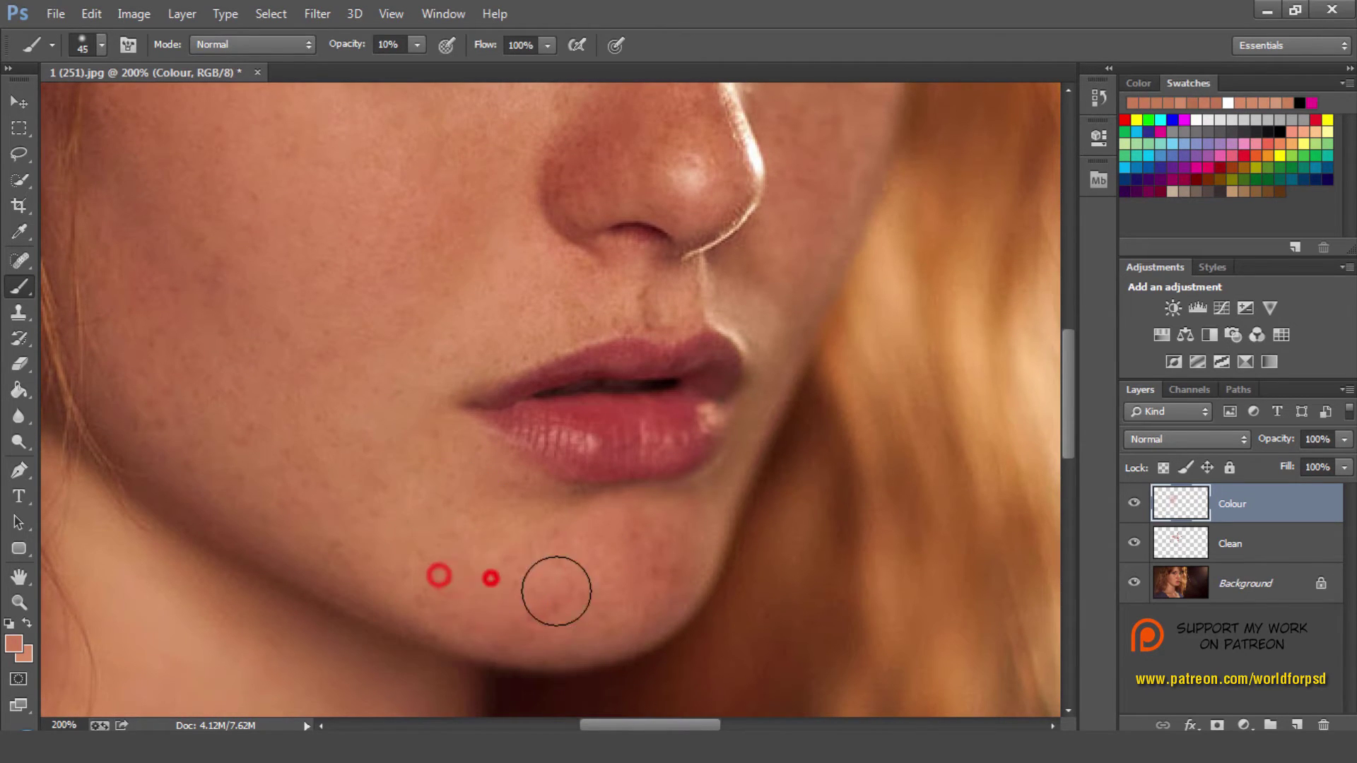
Step: Touch up the cheek and paint skin tone down the nose and bridge
left_click(244, 387)
left_click(239, 343)
scroll(342, 321, "up", 2)
scroll(343, 320, "up", 3)
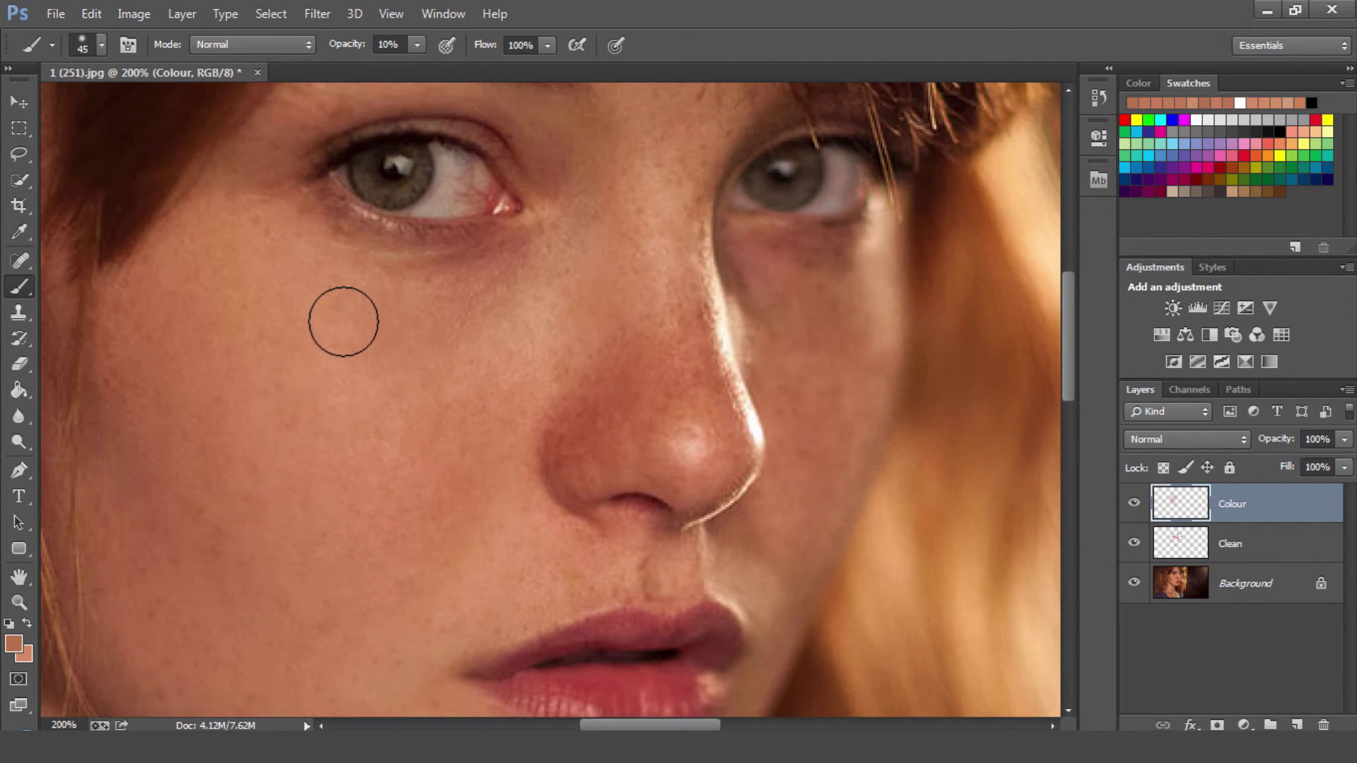
left_click(670, 332)
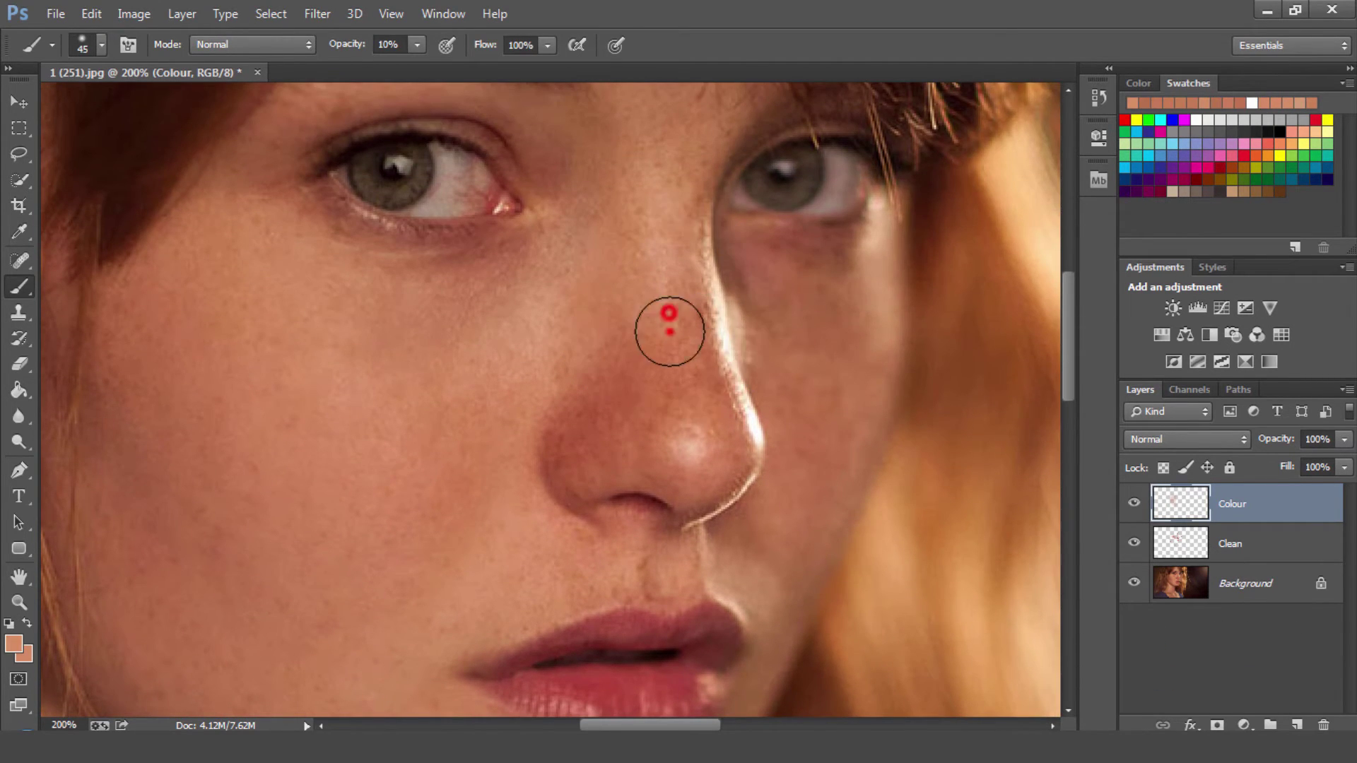
left_click(631, 359)
left_click(599, 434)
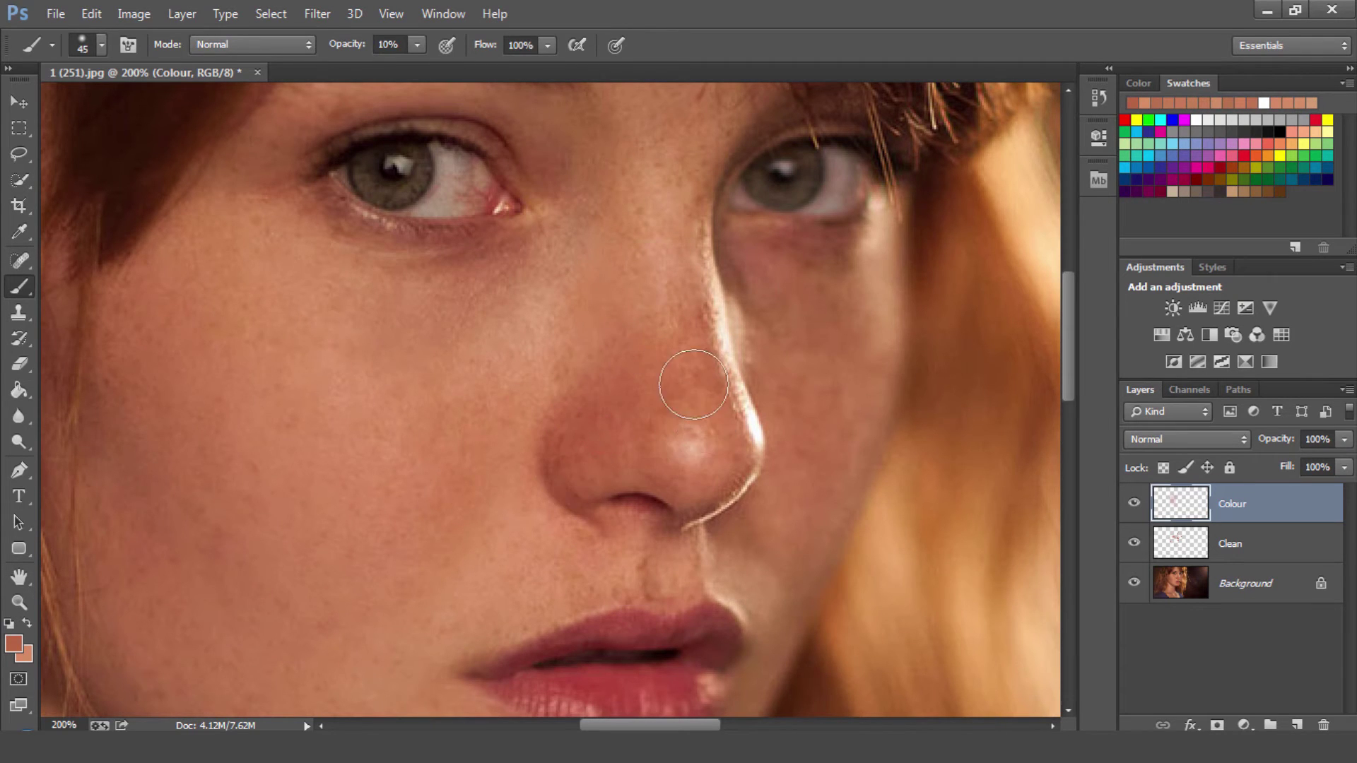
left_click(690, 308)
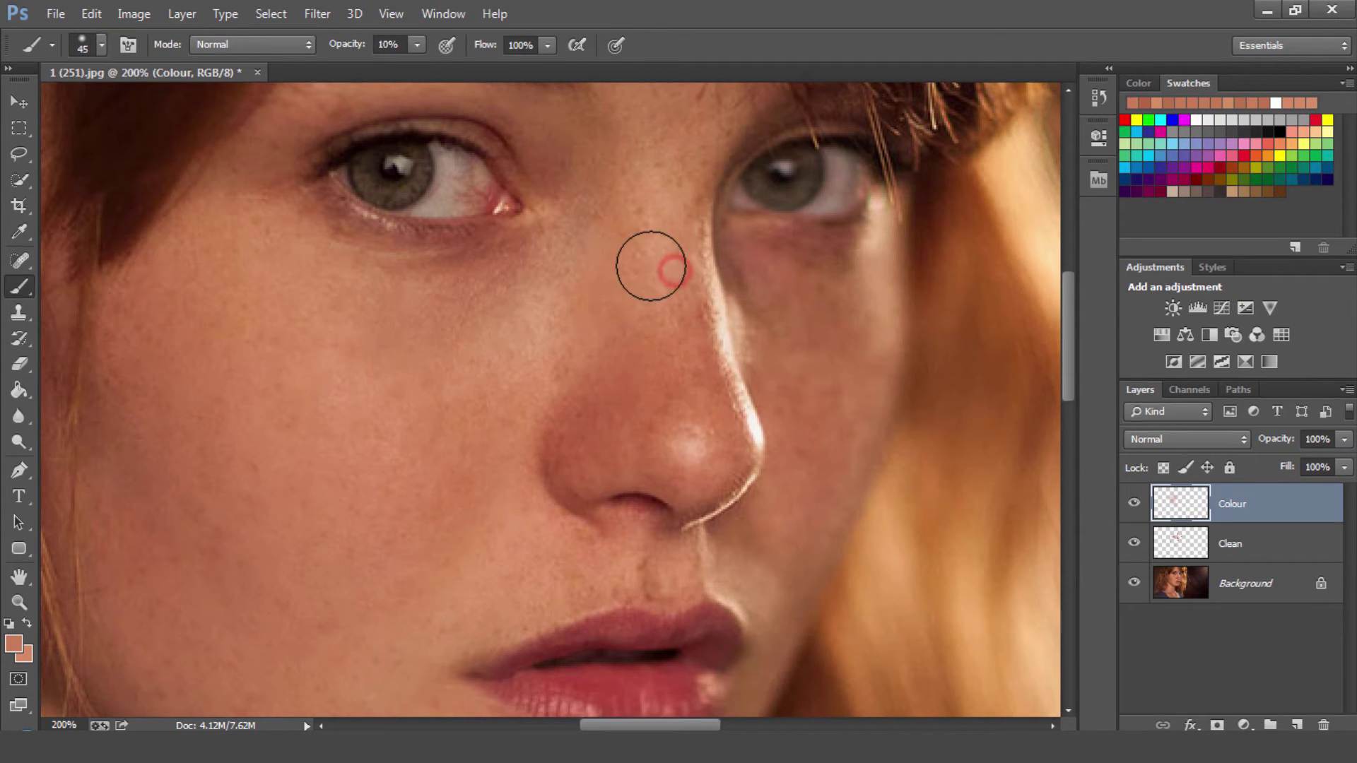
scroll(652, 265, "up", 4)
scroll(536, 206, "up", 2)
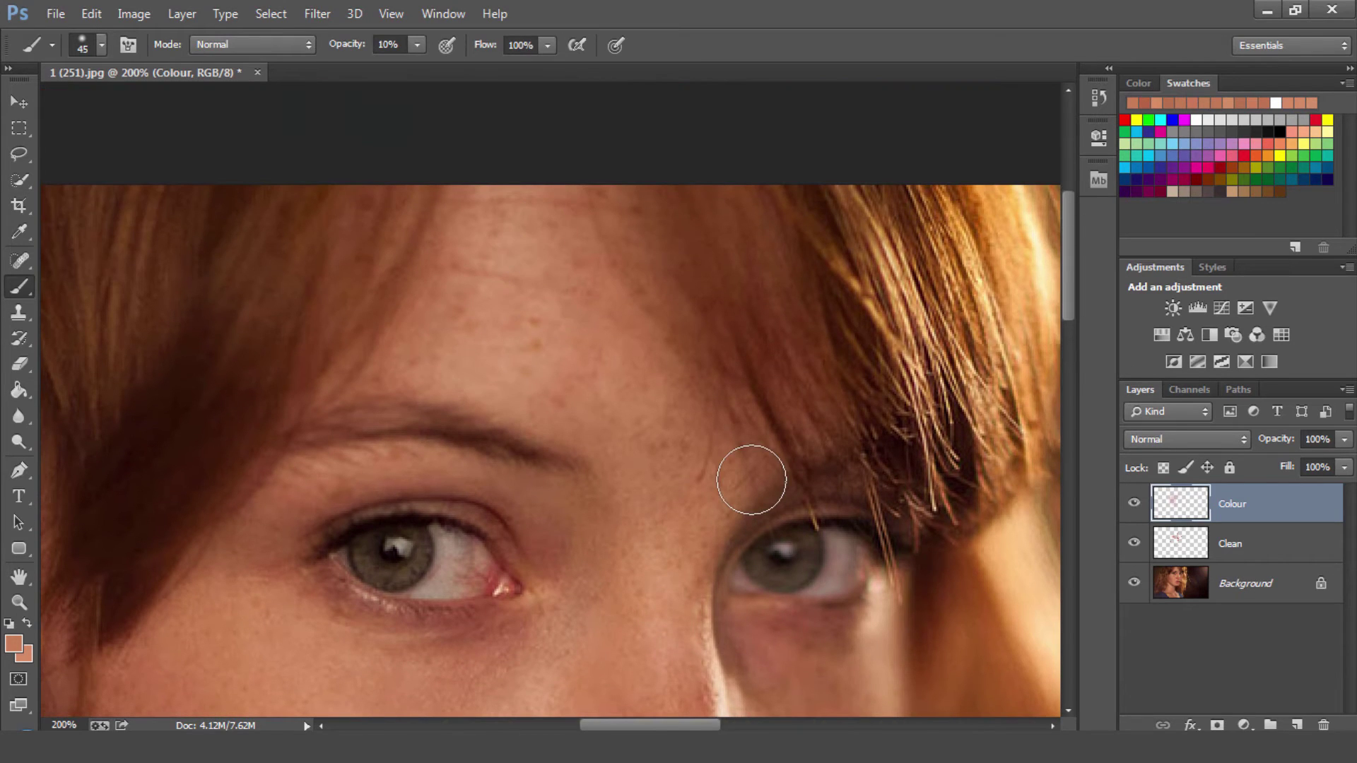
Step: Spot-heal forehead and hairline freckles on the Clean layer
key("j")
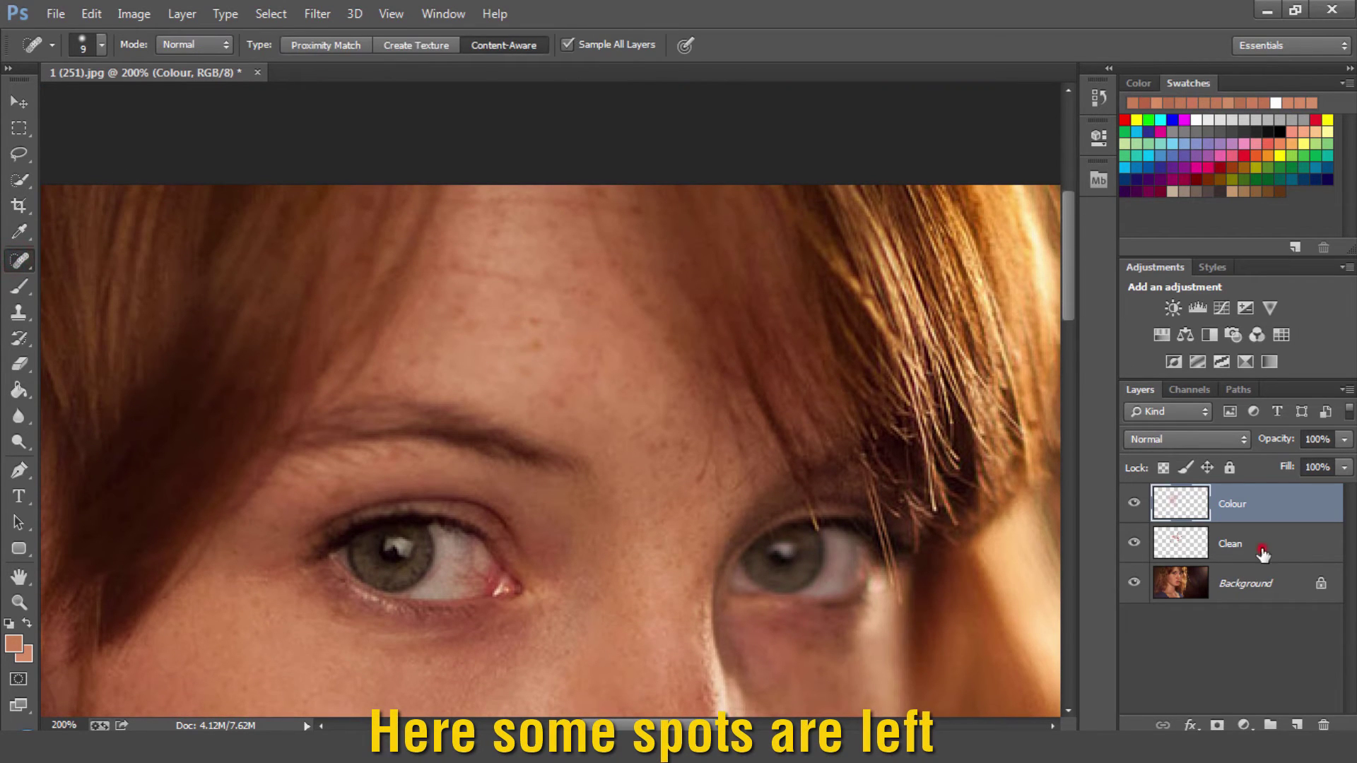
left_click(1261, 549)
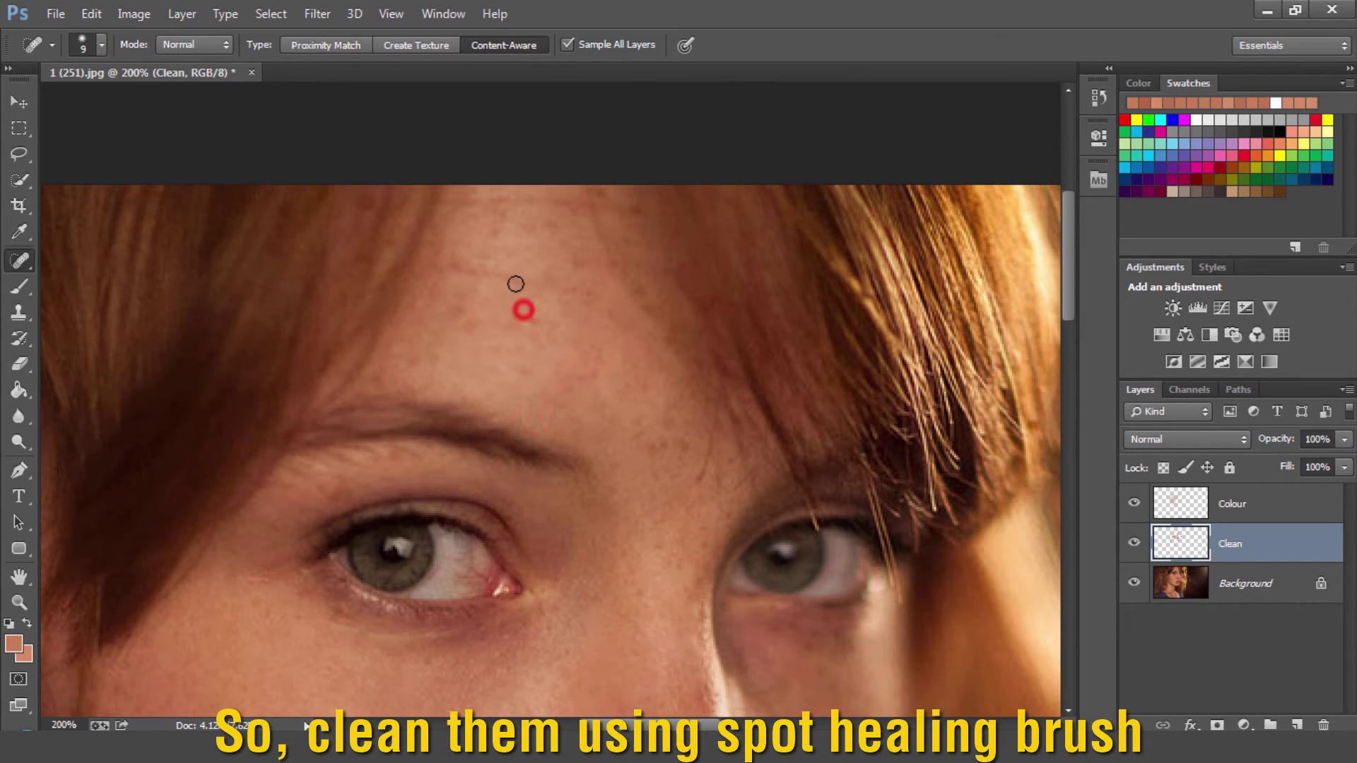
left_click_drag(515, 282, 470, 267)
left_click(499, 202)
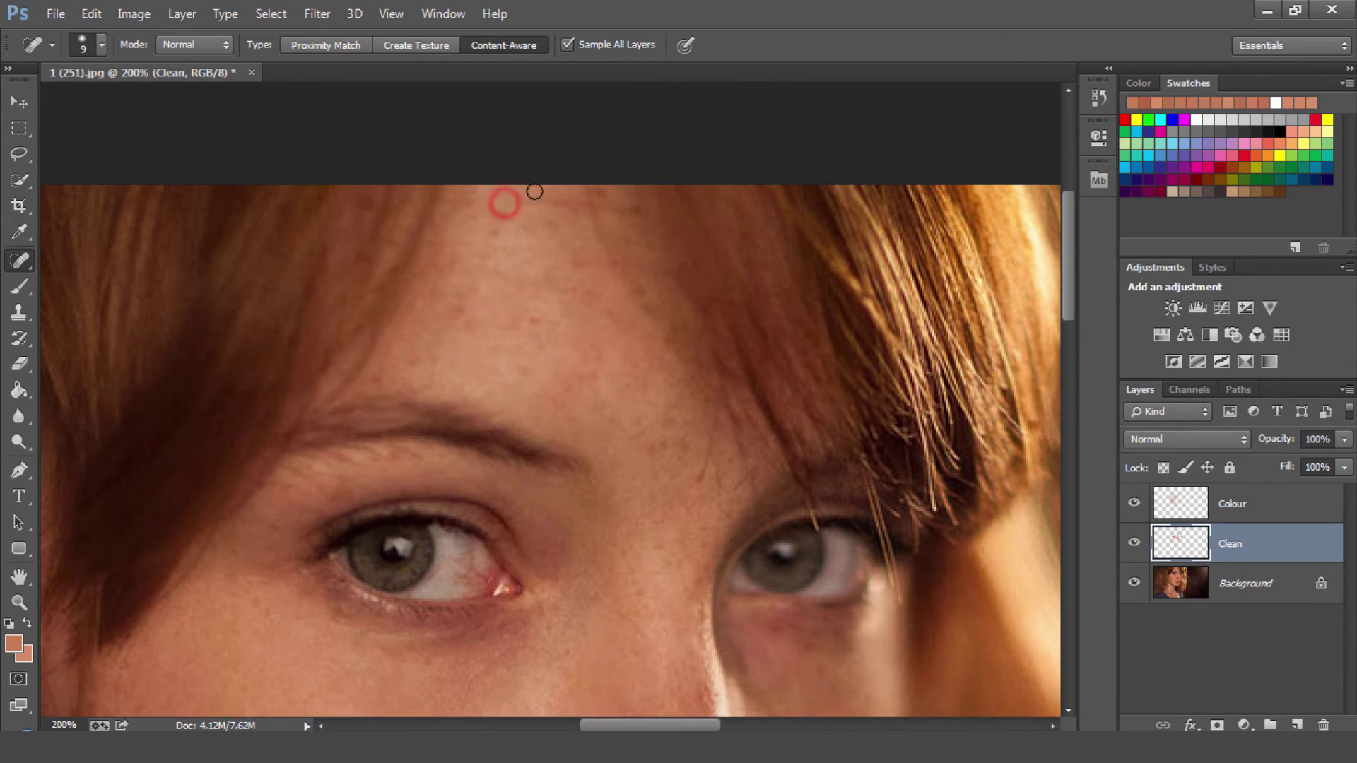
left_click_drag(502, 209, 528, 208)
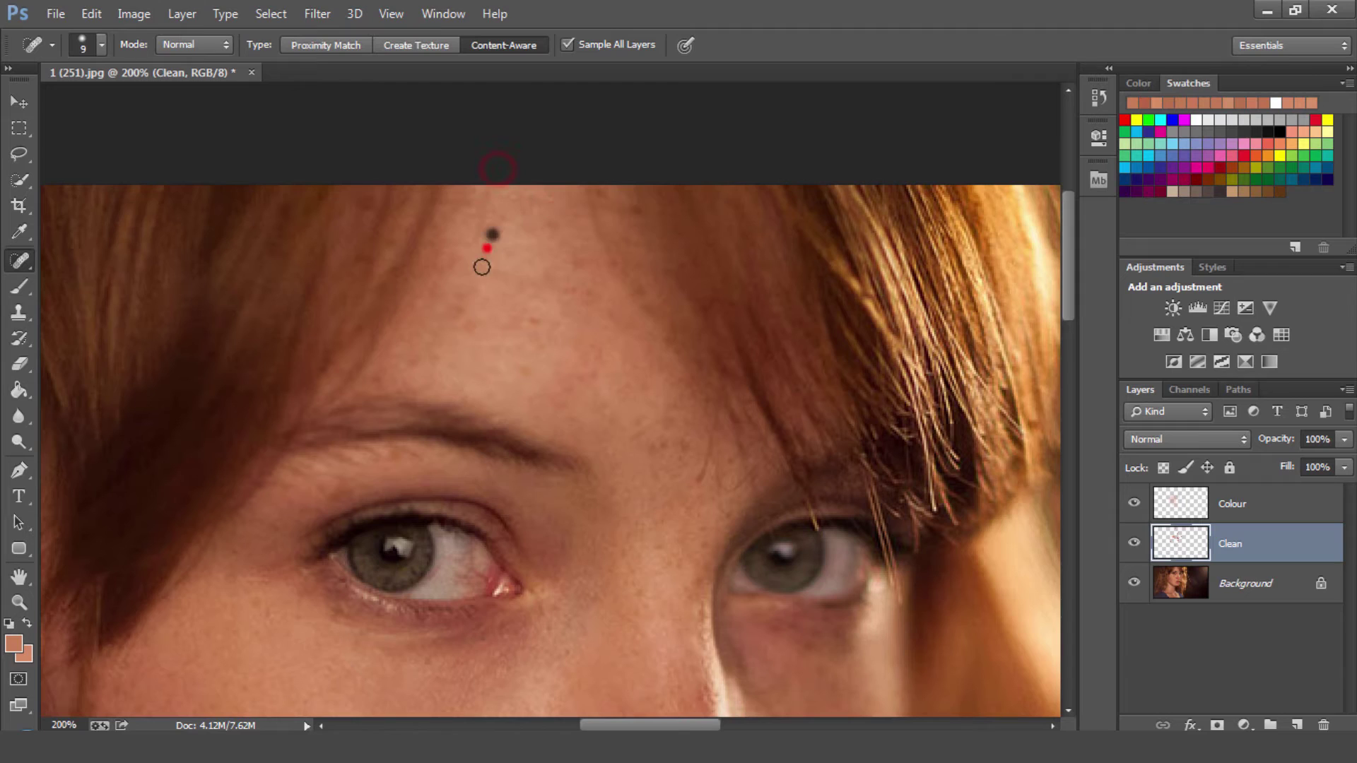
left_click_drag(432, 358, 470, 321)
Step: Heal the remaining forehead and eyebrow spots, then make the Colour layer active
left_click(461, 328)
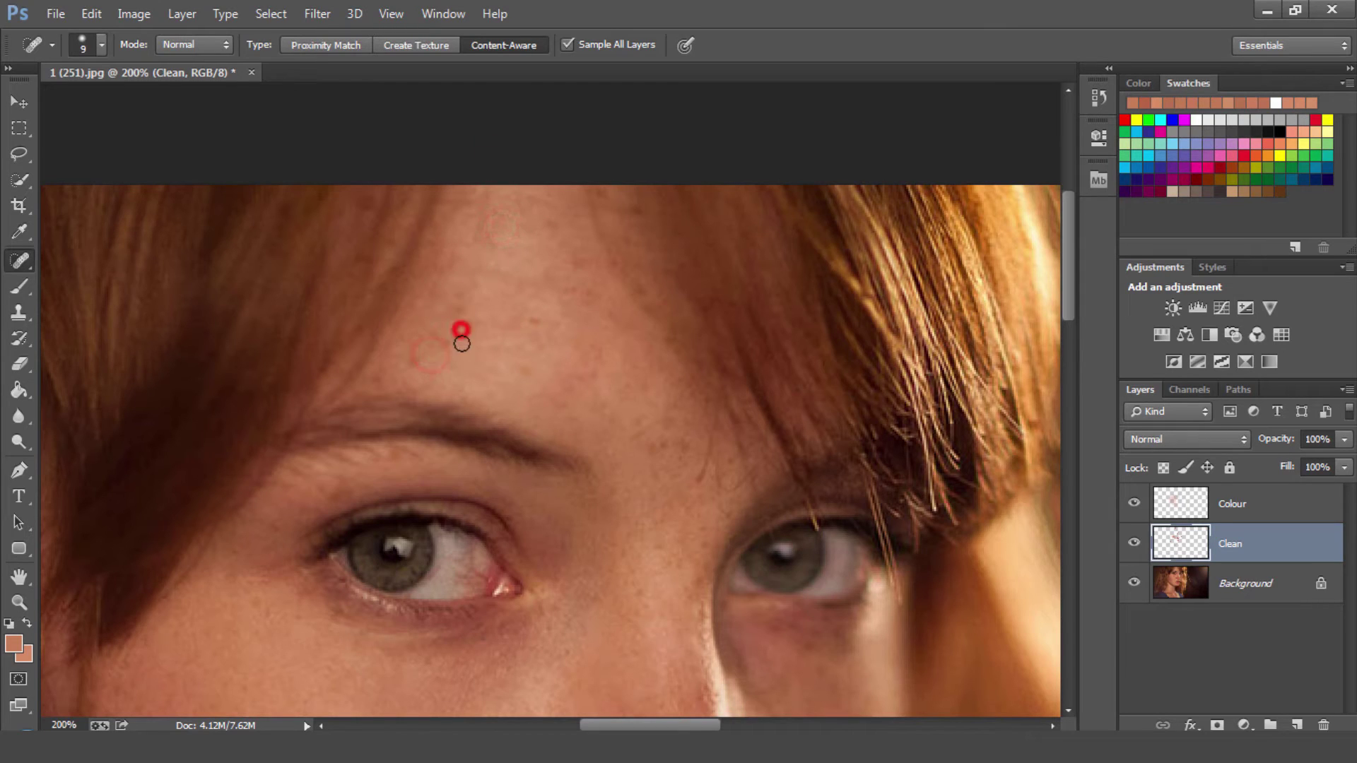
left_click(521, 367)
left_click(533, 321)
left_click_drag(632, 442, 686, 442)
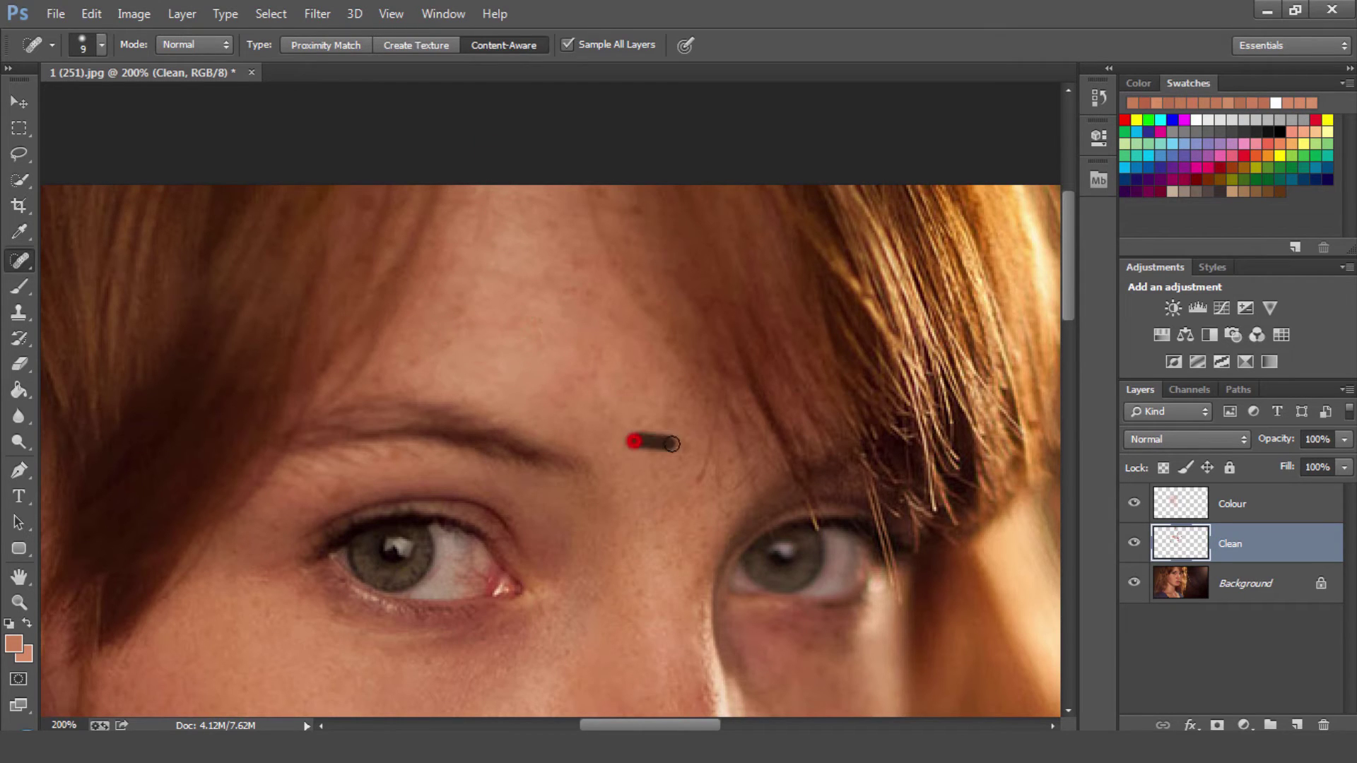
left_click(671, 405)
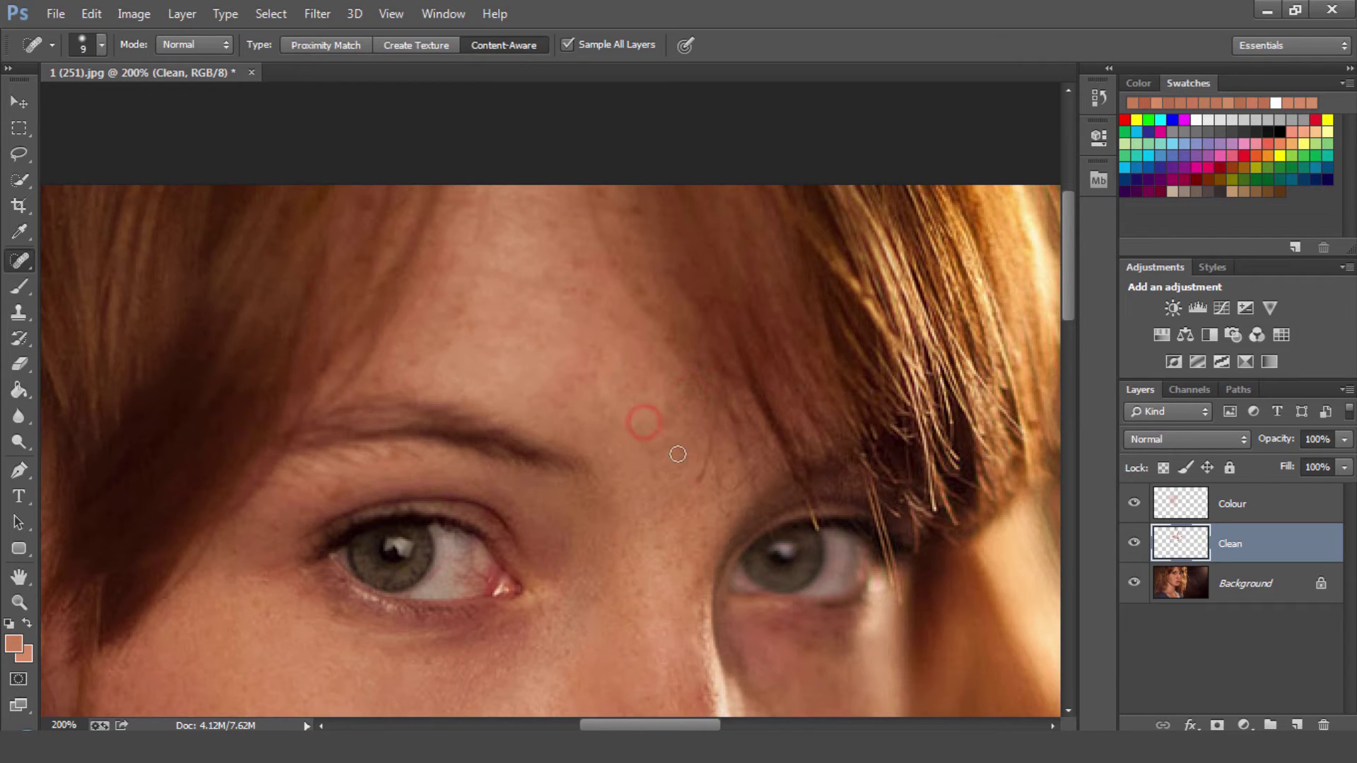
left_click(1235, 504)
Step: Brush nearby sampled skin tones over the forehead and between the eyes
key("b")
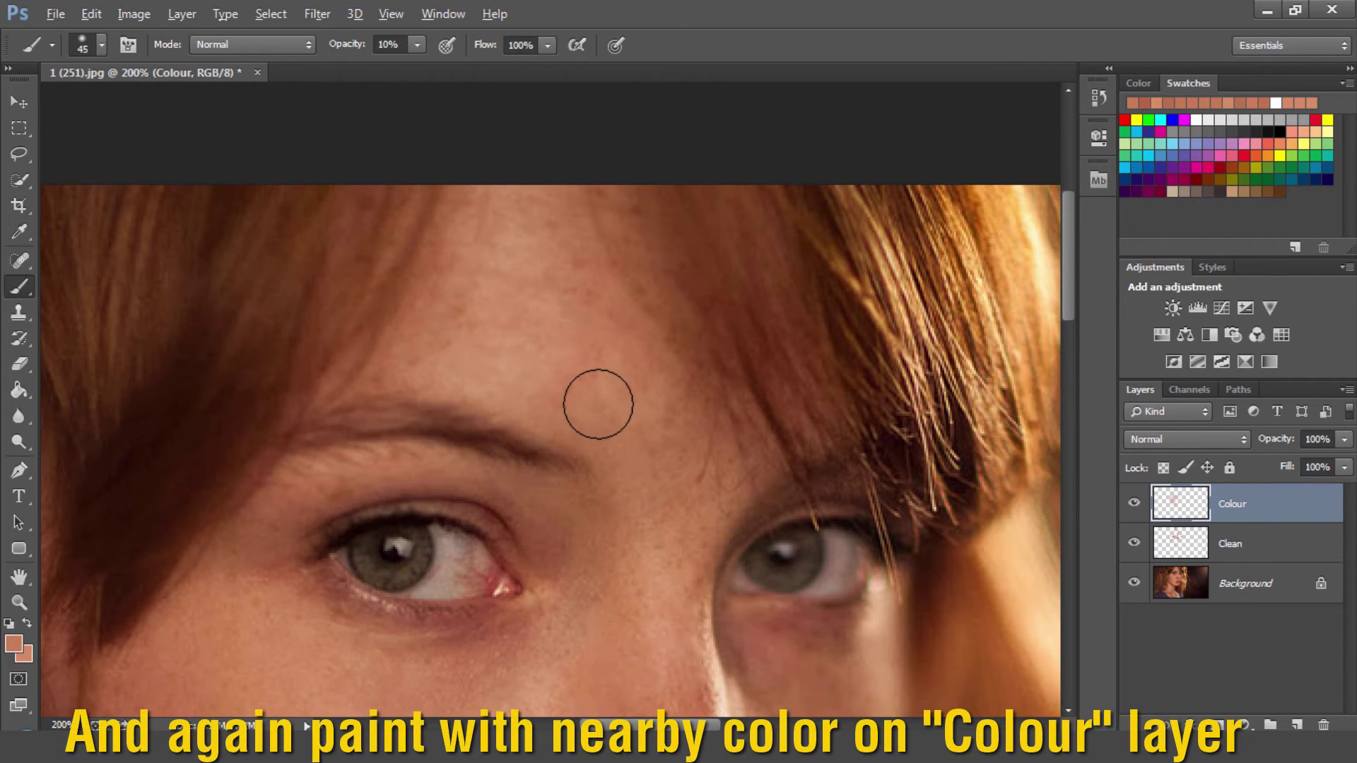
left_click(598, 403)
left_click(559, 253)
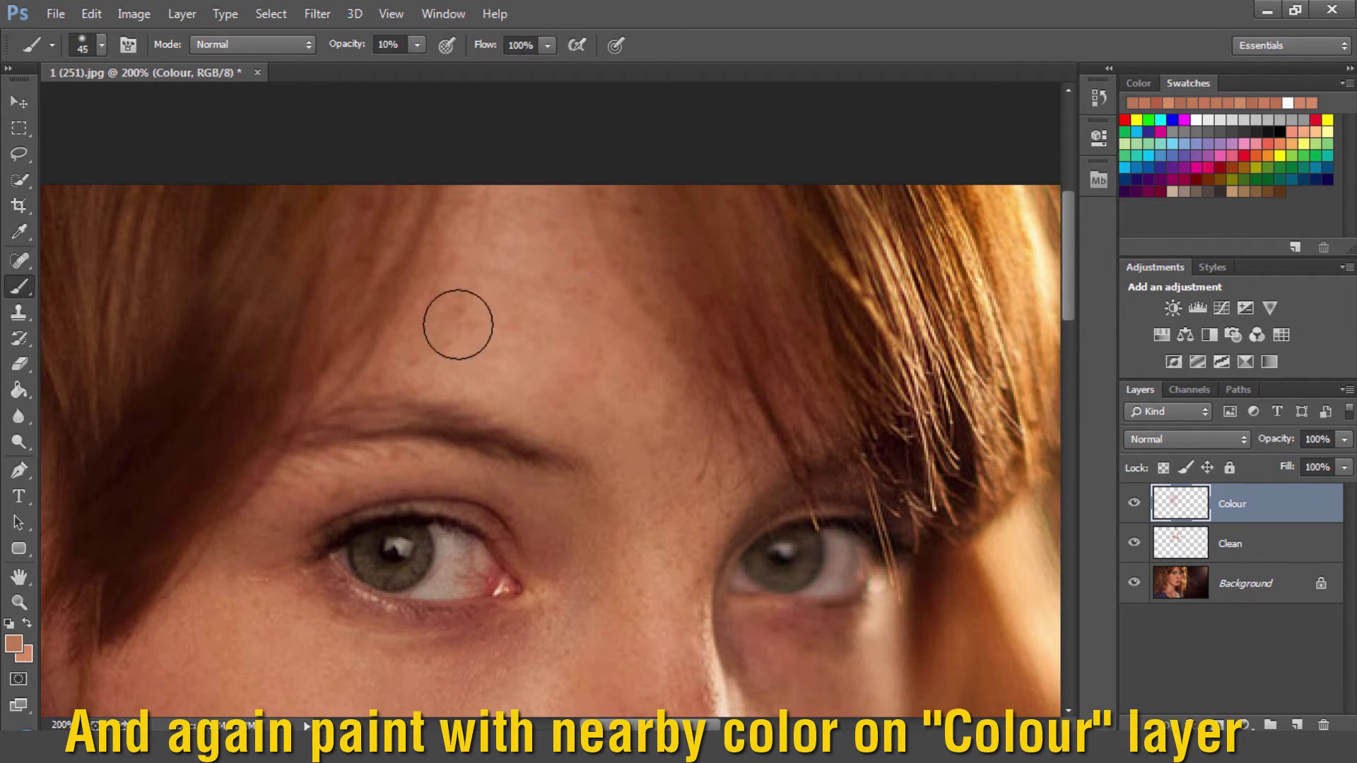
left_click(671, 491, "alt")
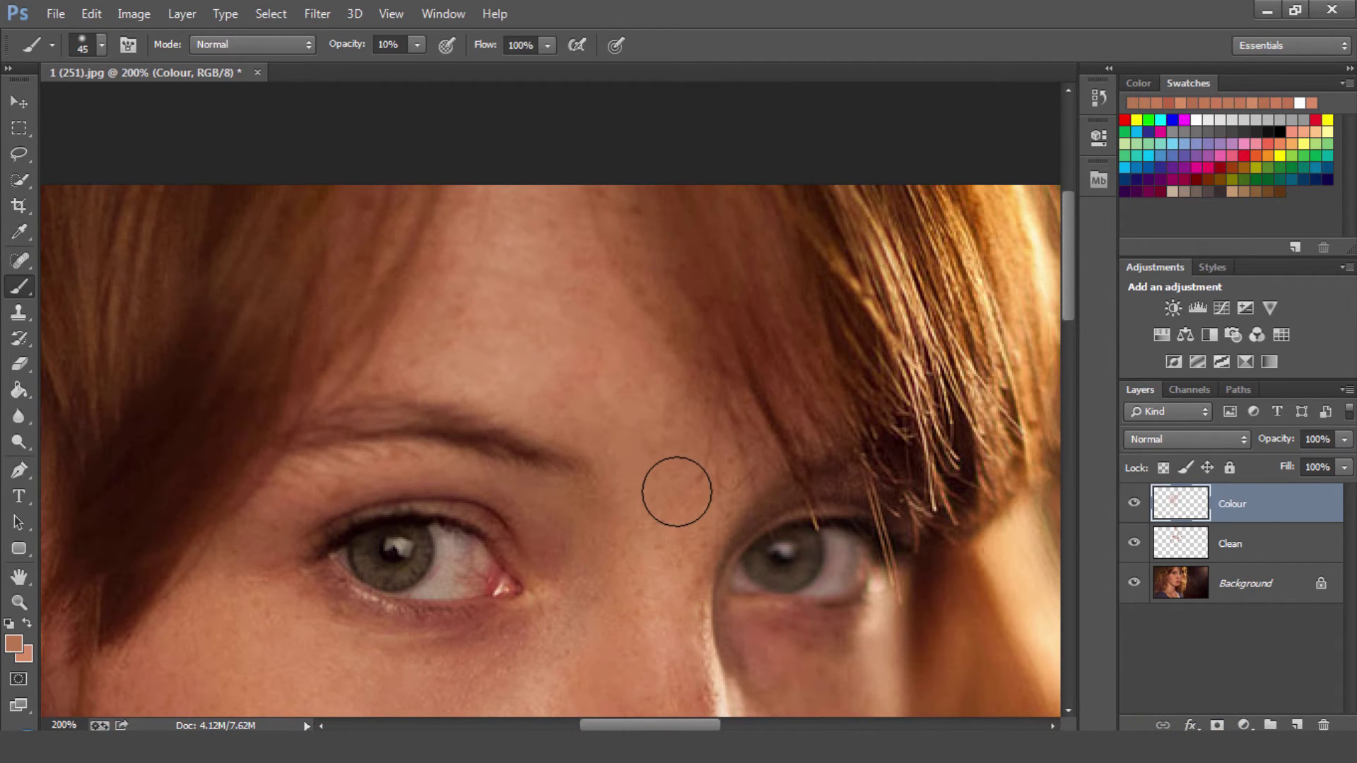
scroll(677, 491, "down", 2)
left_click(655, 441, "alt")
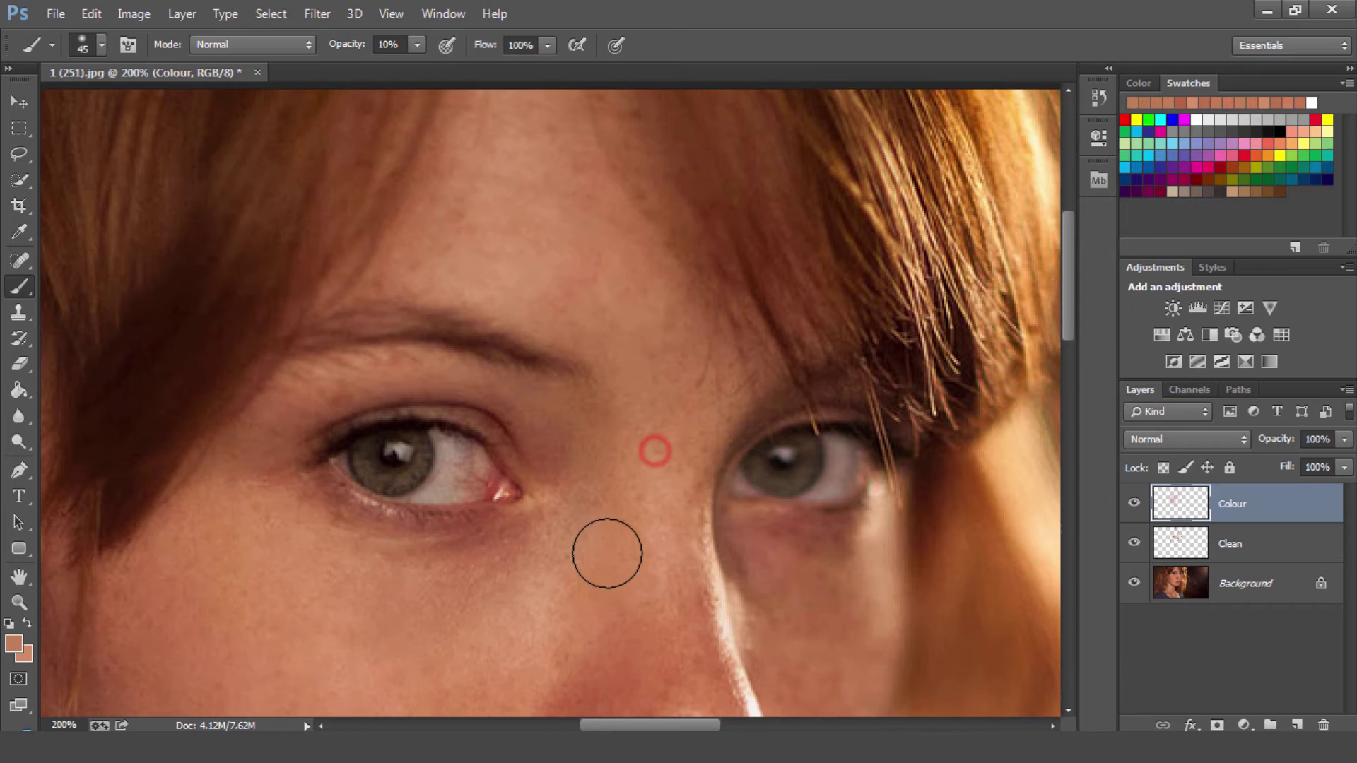
left_click(570, 528, "alt")
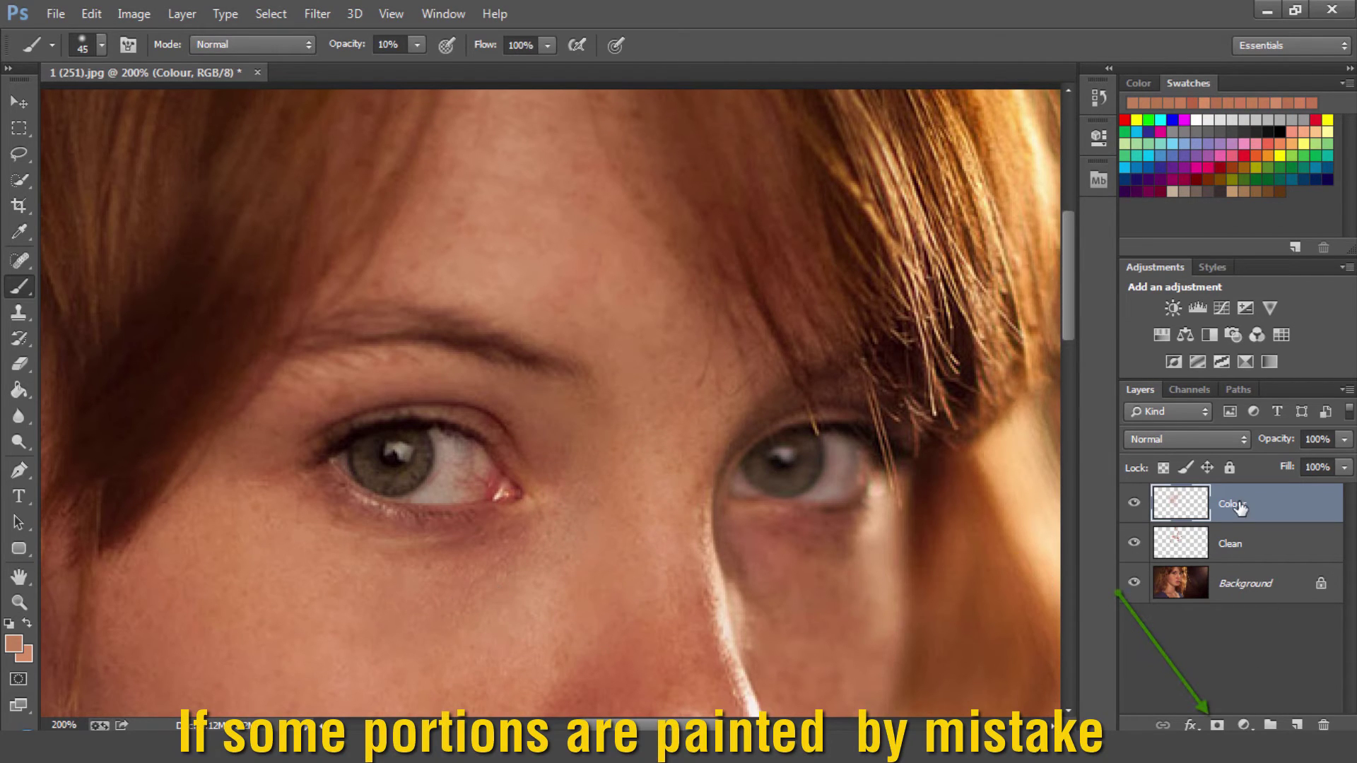
Step: Add a layer mask to Colour and paint black at 47% opacity over the lip
left_click(1215, 725)
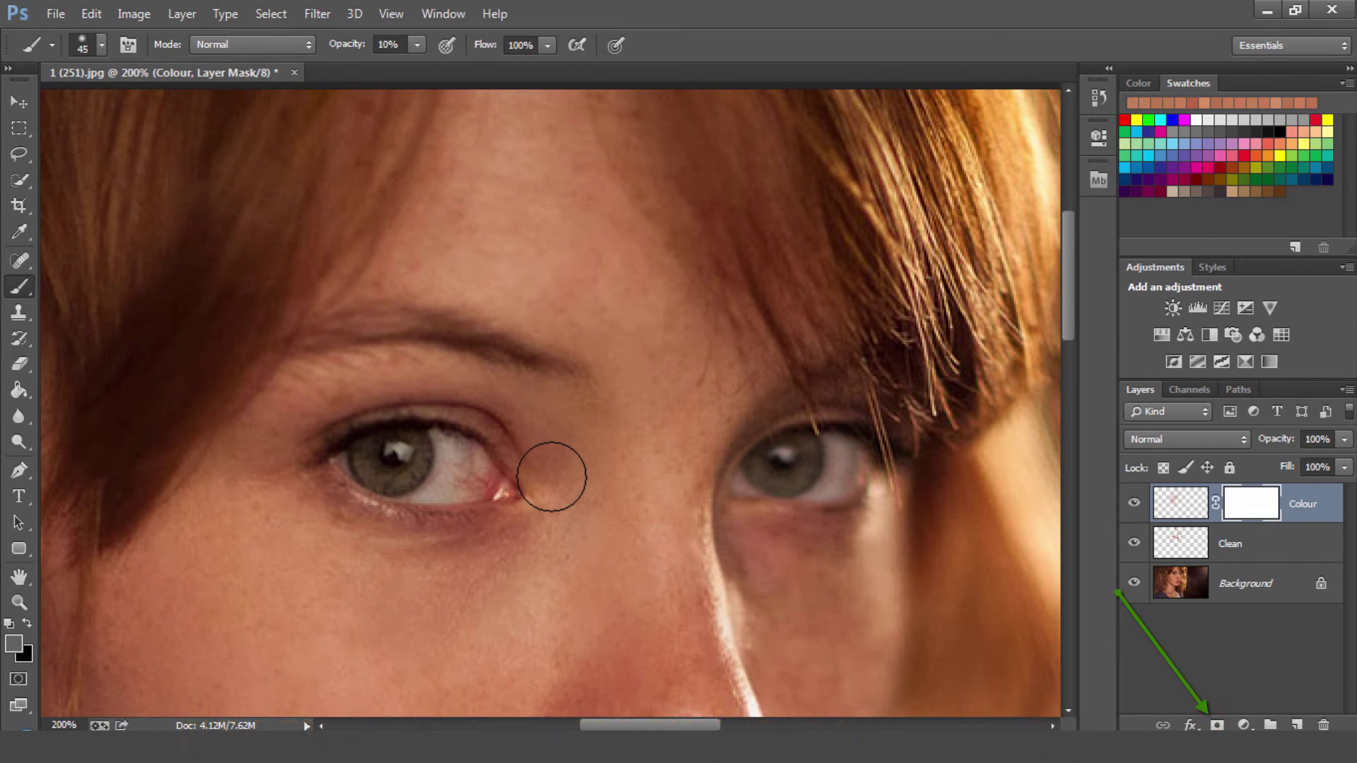
key("d")
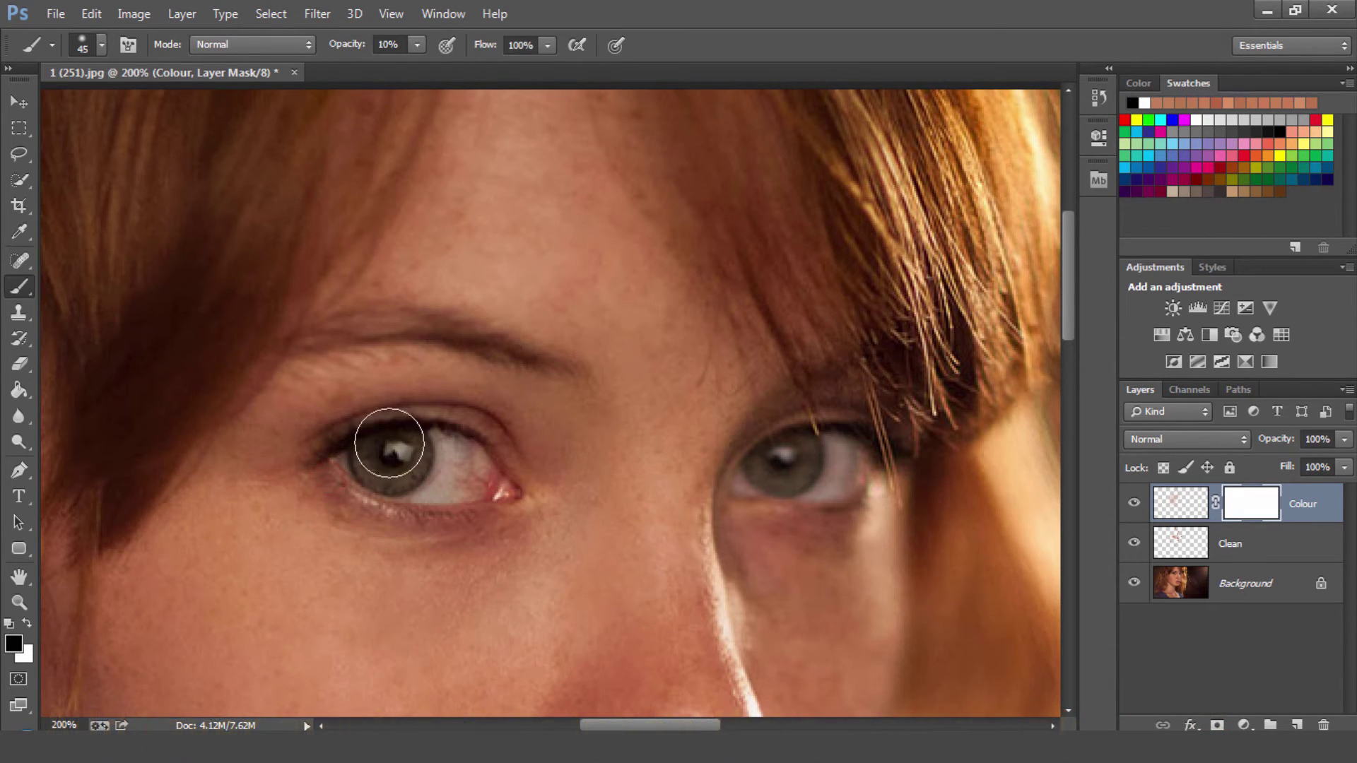
left_click_drag(417, 44, 450, 74)
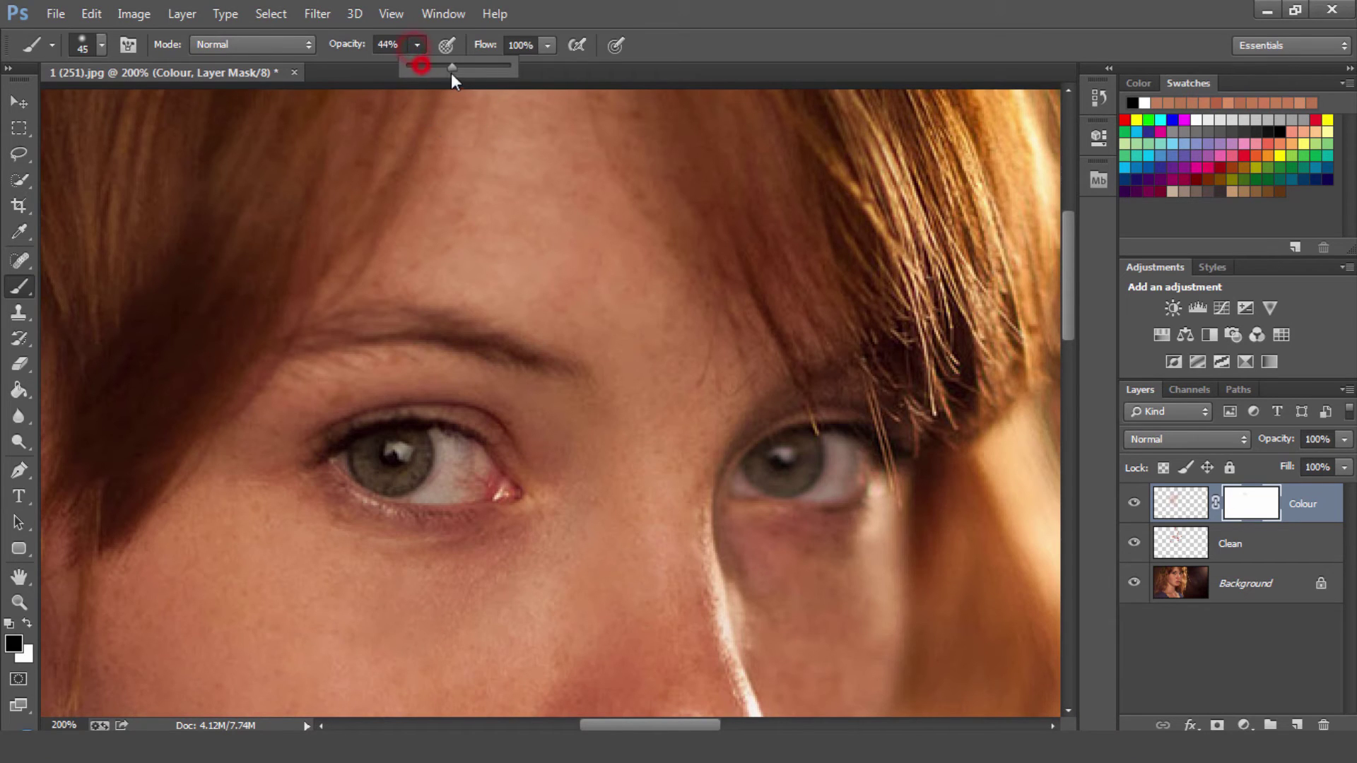
left_click_drag(330, 455, 391, 443)
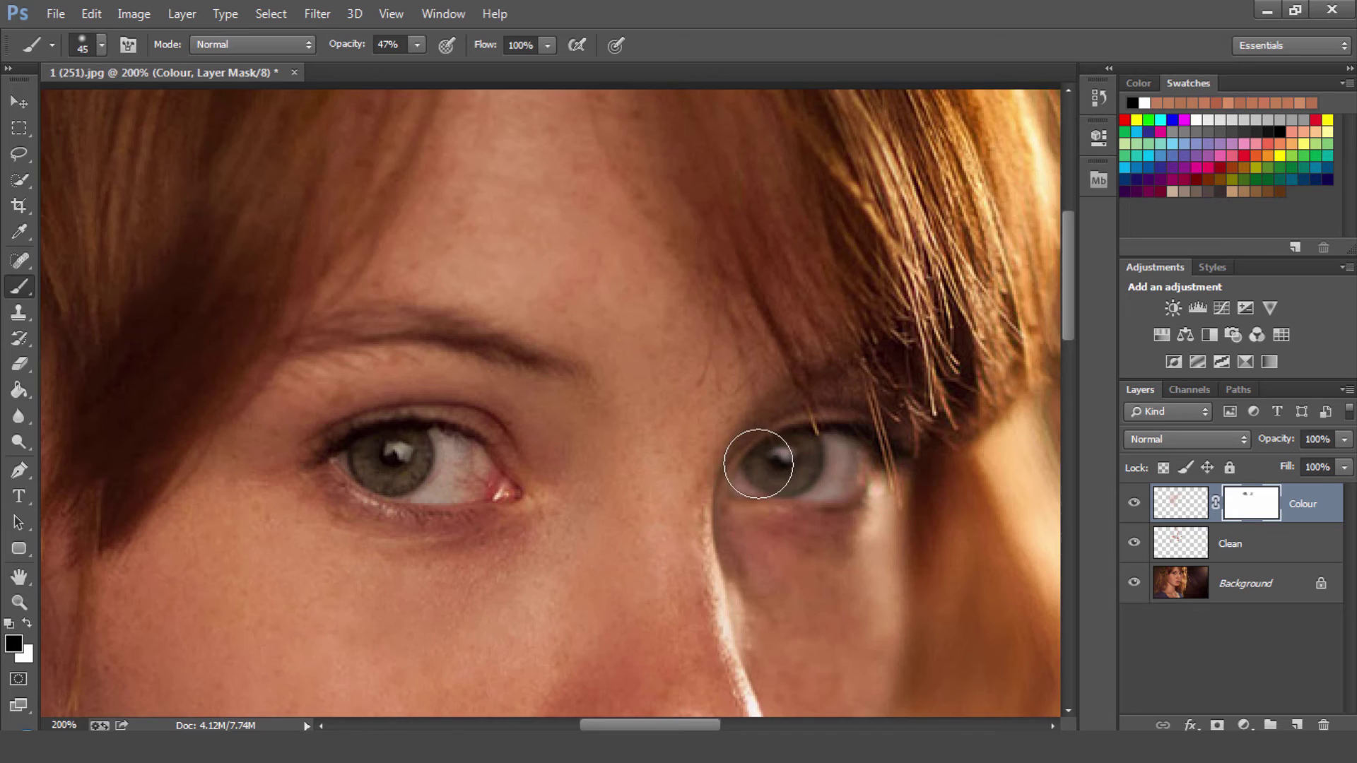
scroll(763, 458, "down", 7)
scroll(636, 509, "down", 3)
left_click_drag(481, 564, 492, 636)
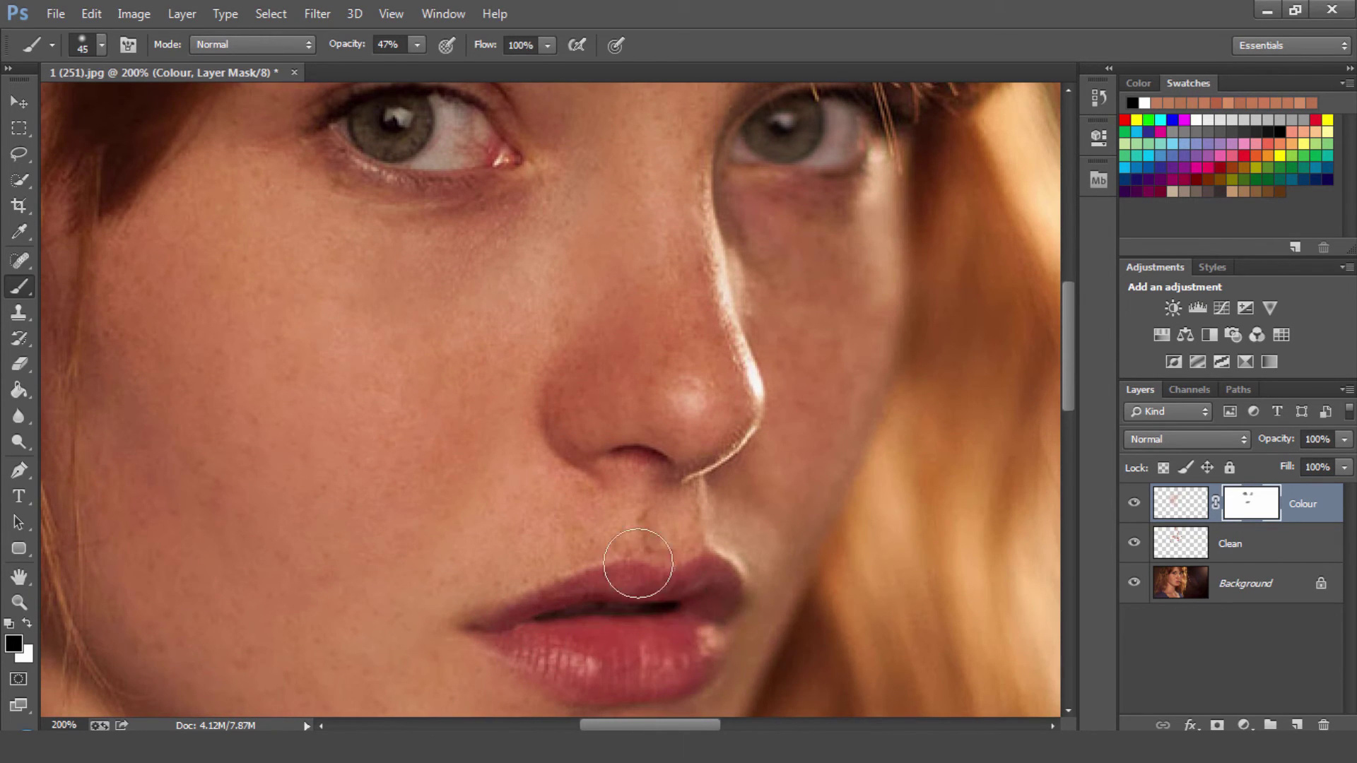
scroll(637, 565, "down", 3)
scroll(654, 354, "down", 3)
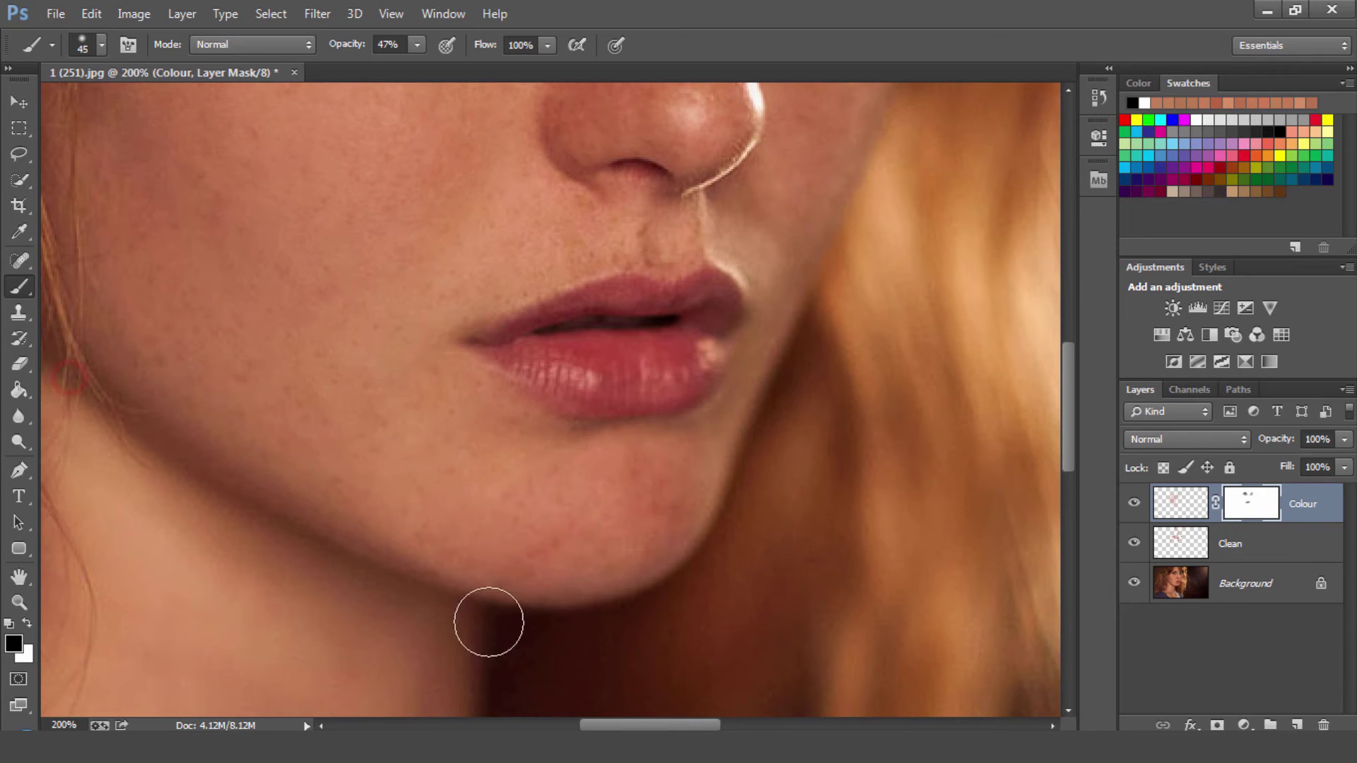
Step: Fit the image on screen and toggle the Colour layer to compare before and after
key("z")
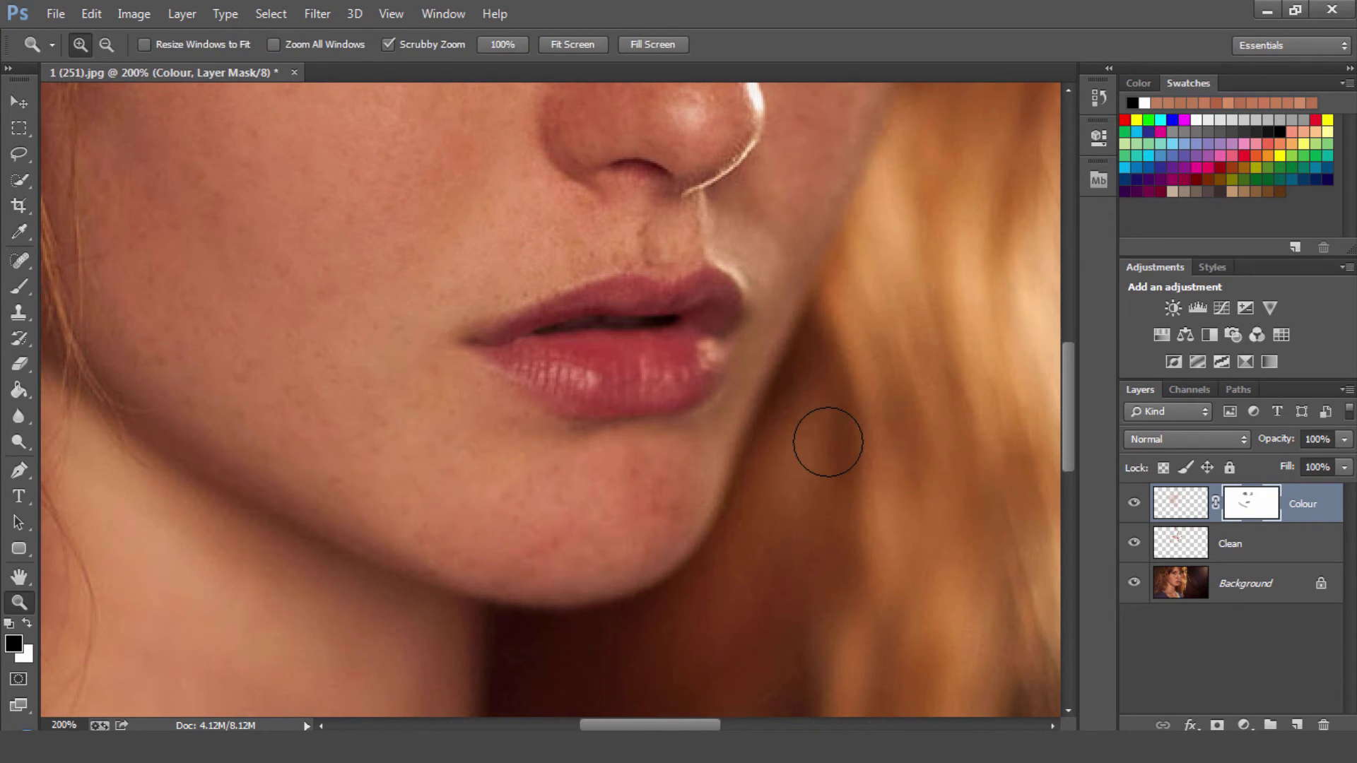
key("ctrl+0")
right_click(621, 371)
left_click(639, 375)
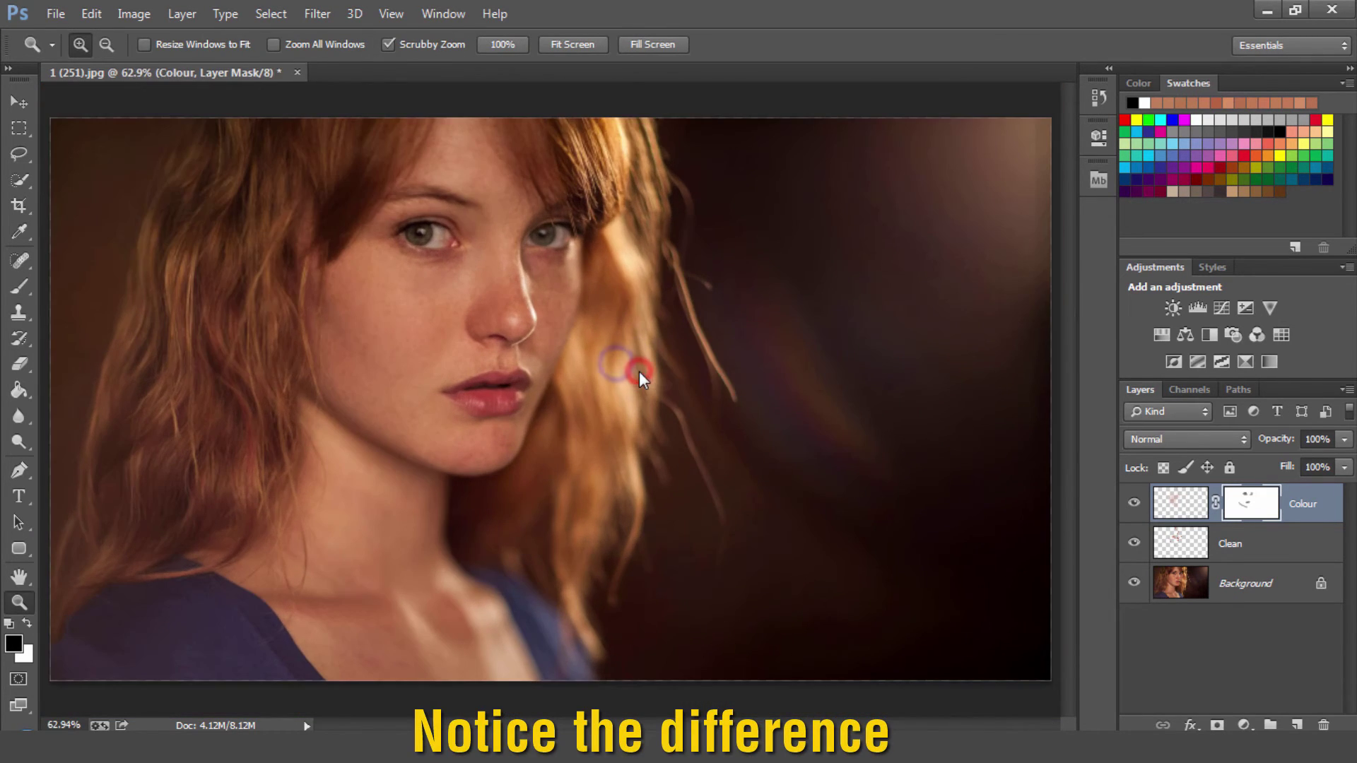
left_click(1134, 504)
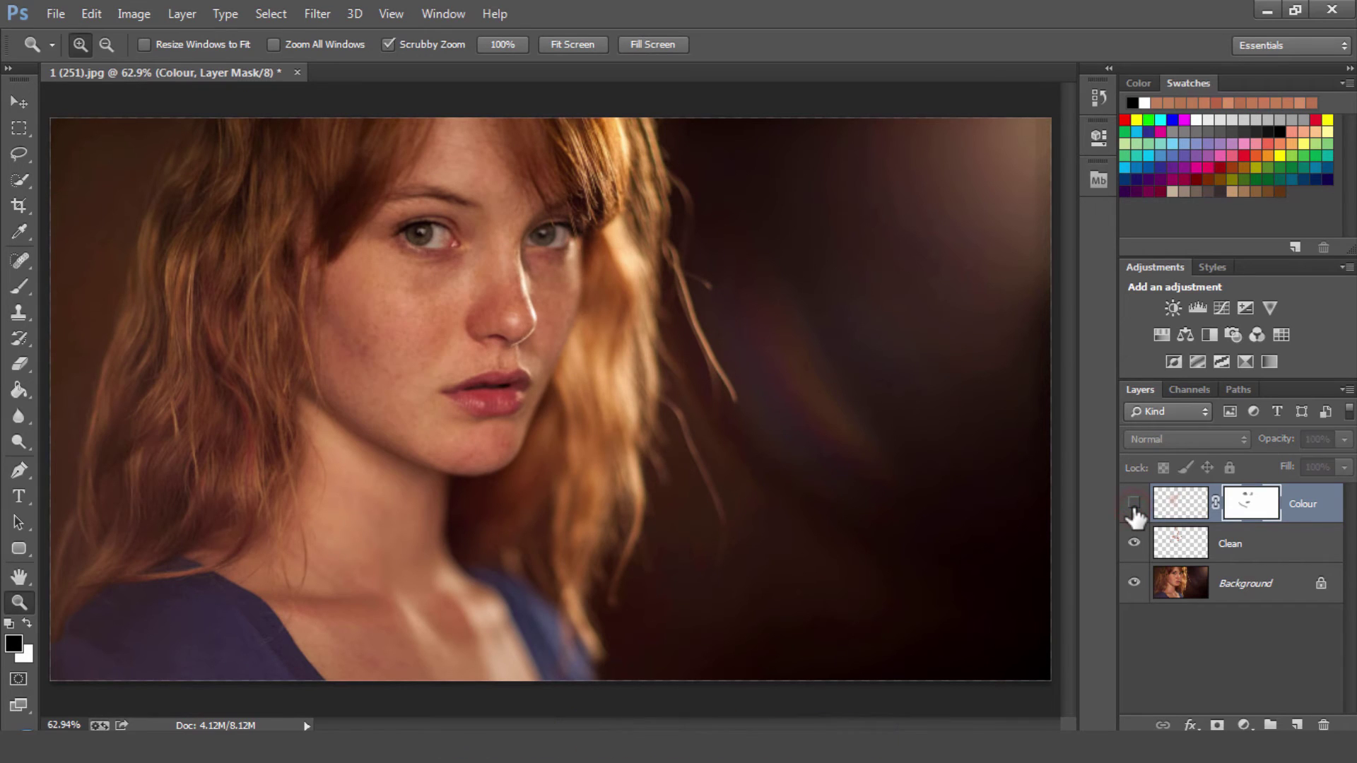
left_click(1134, 505)
left_click(1134, 505)
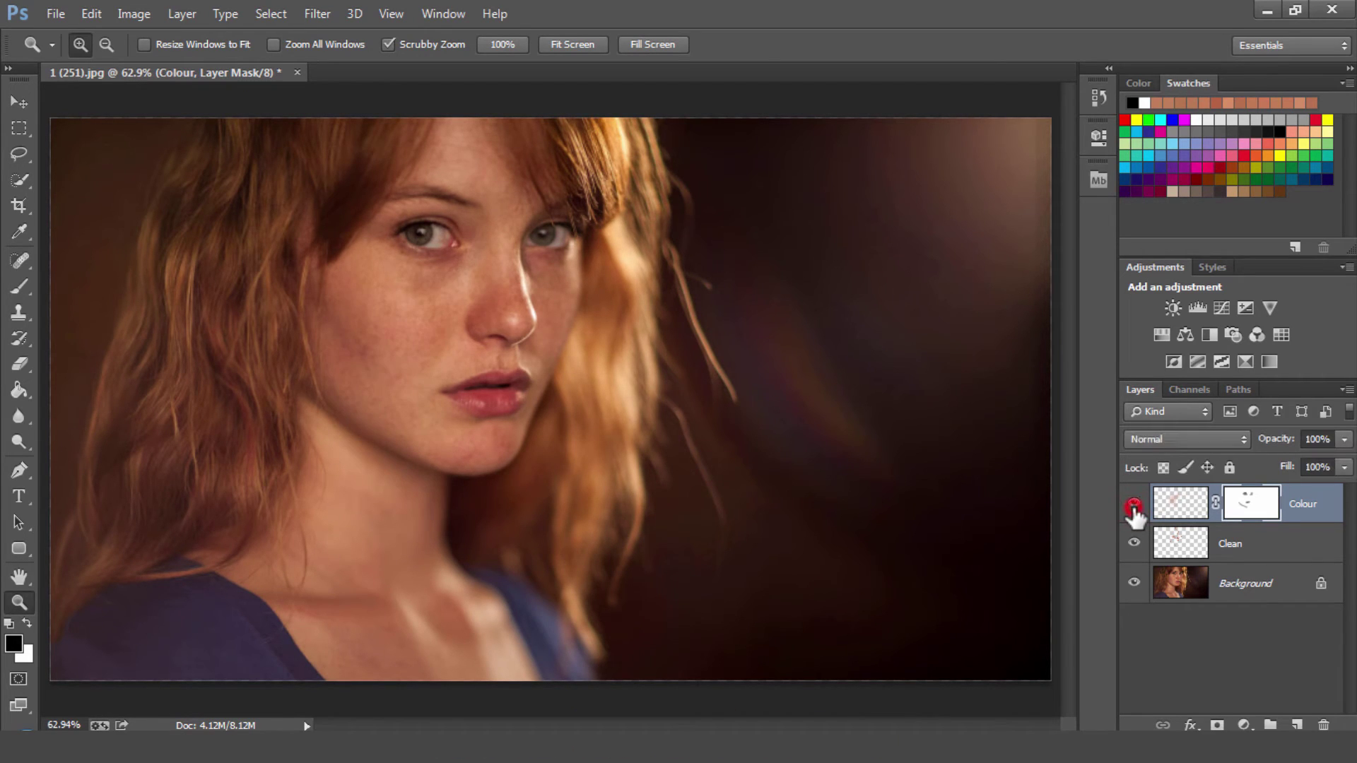
Step: Convert Background to Layer 0 and stamp all visible layers into Layer 1 on top
double_click(1256, 592, "alt")
left_click(1271, 489, "shift")
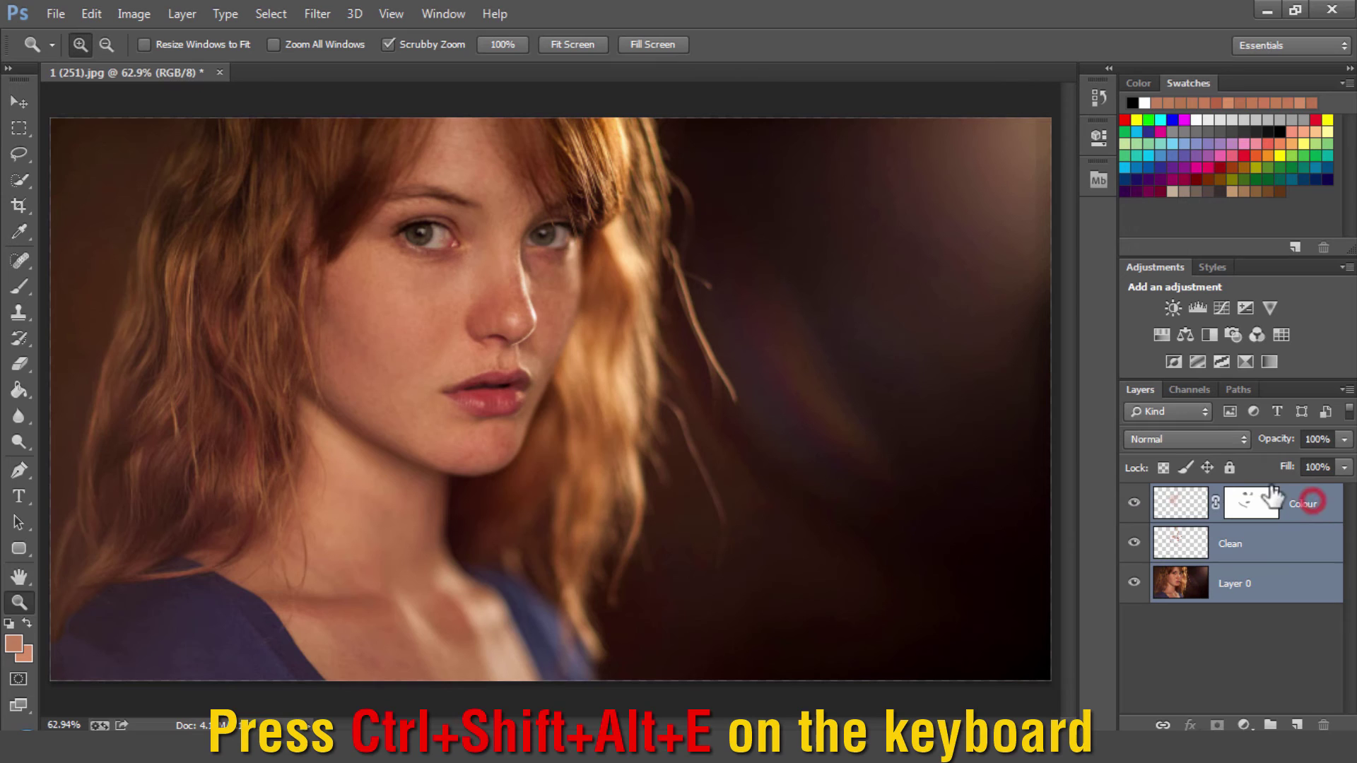
left_click(1315, 509)
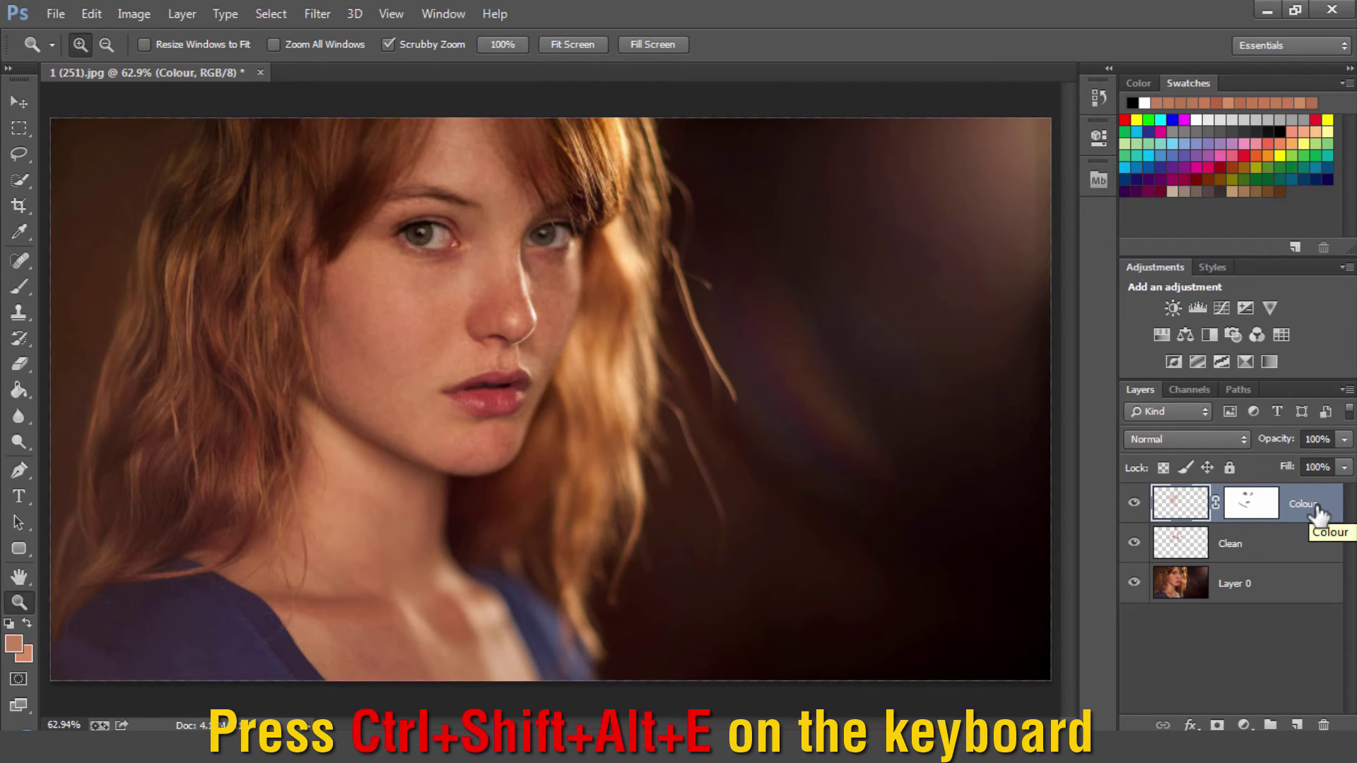
key("ctrl+shift+alt+e")
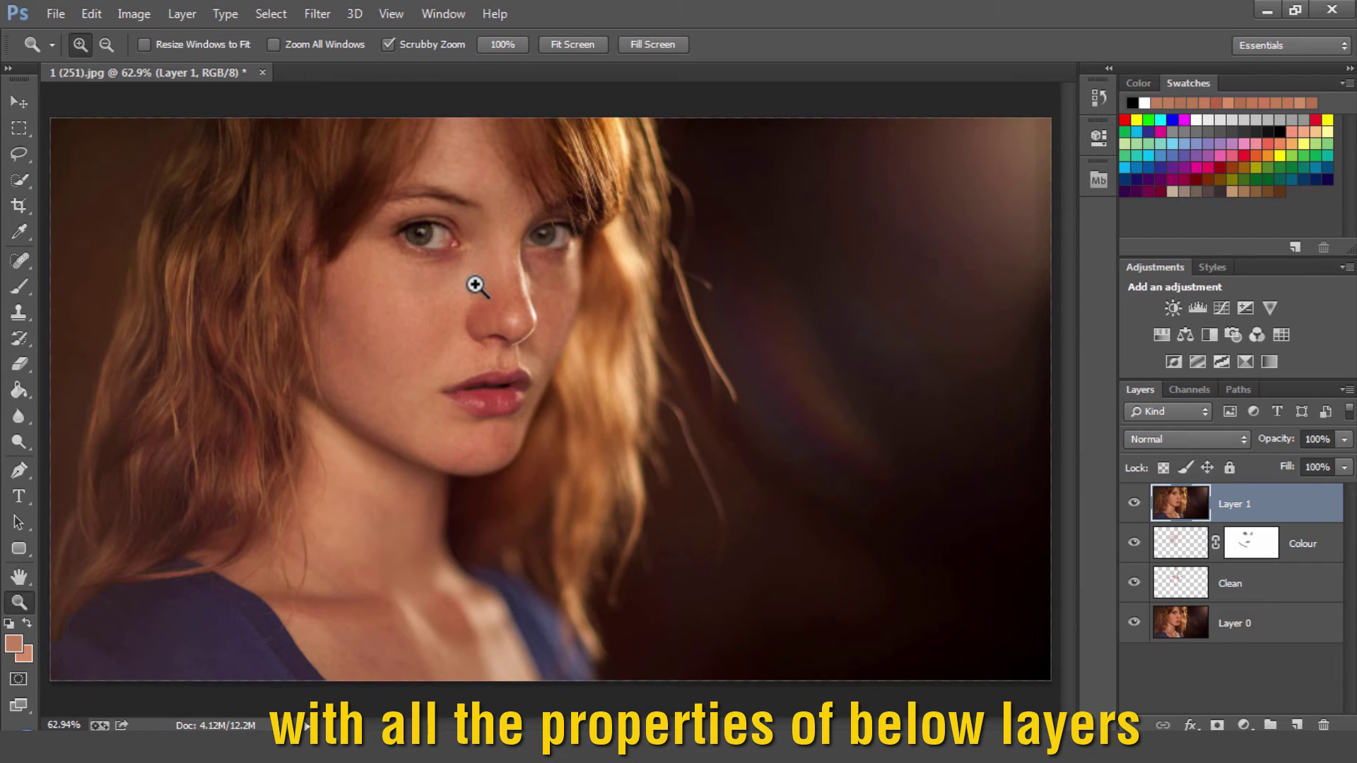
left_click(185, 14)
left_click(443, 37)
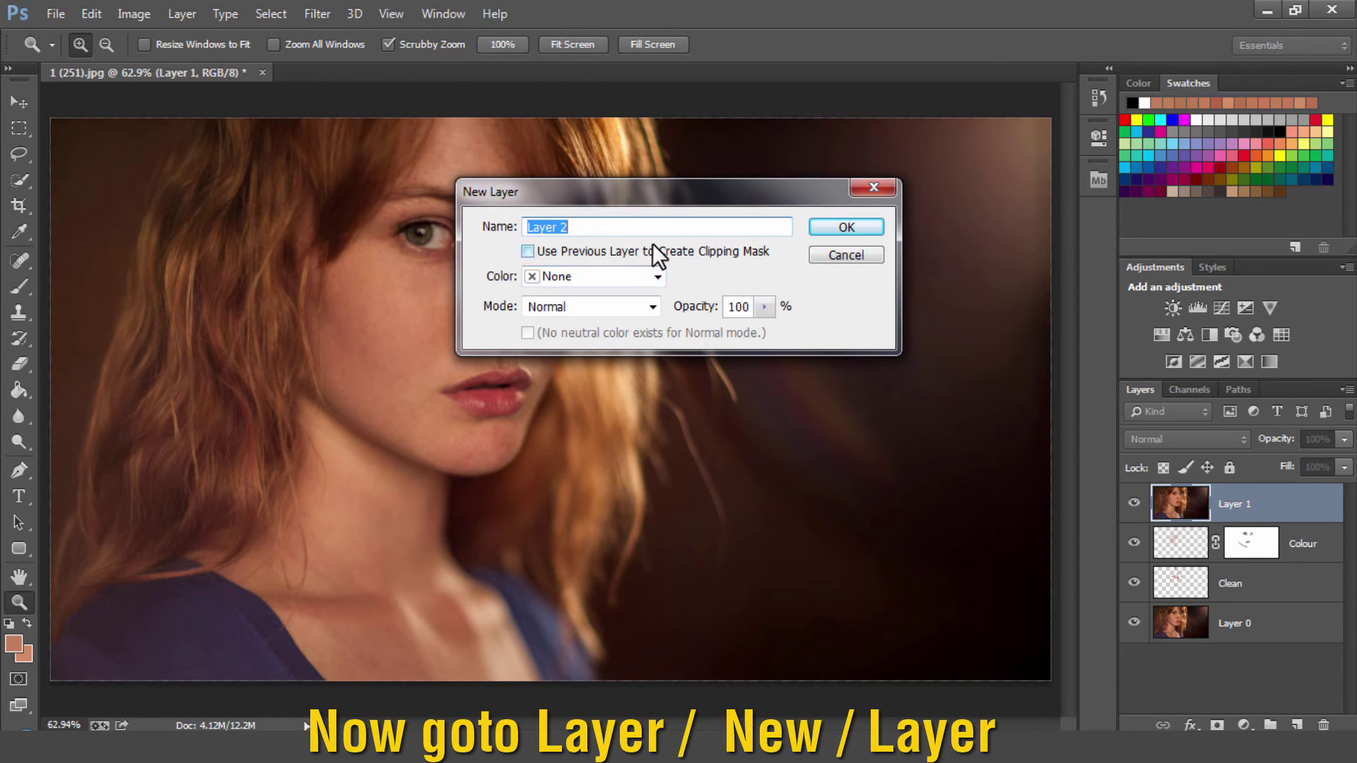
type("Dodge")
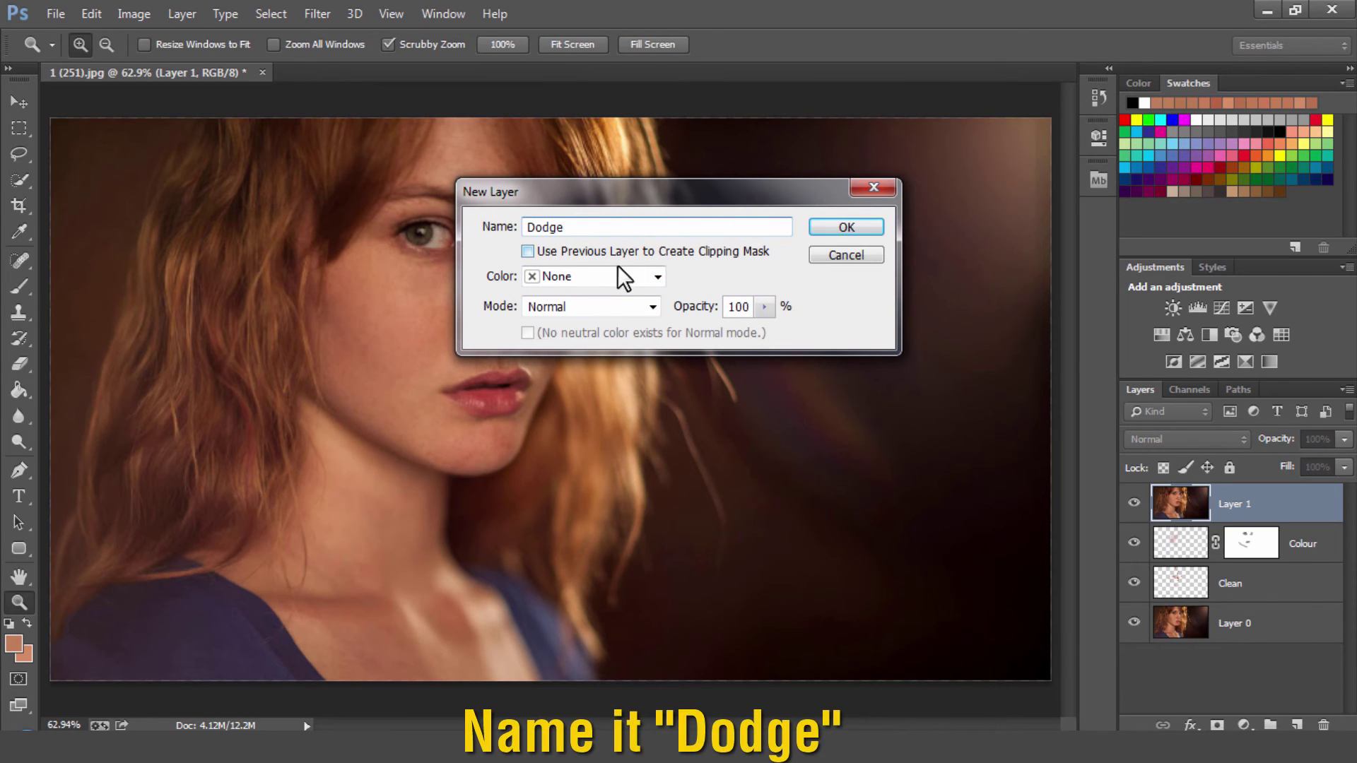
Step: Create a Dodge layer with Overlay blending and a neutral grey fill
left_click(632, 306)
left_click(577, 256)
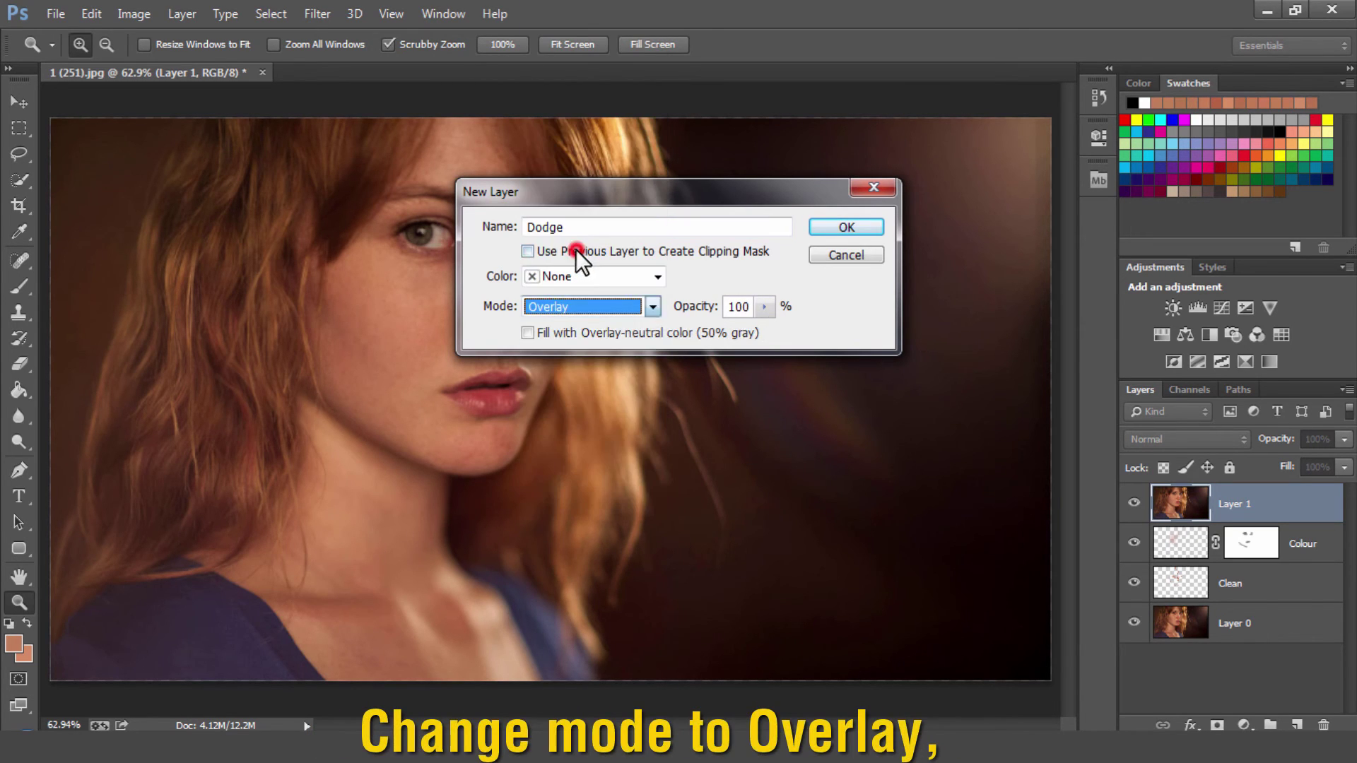
left_click(529, 332)
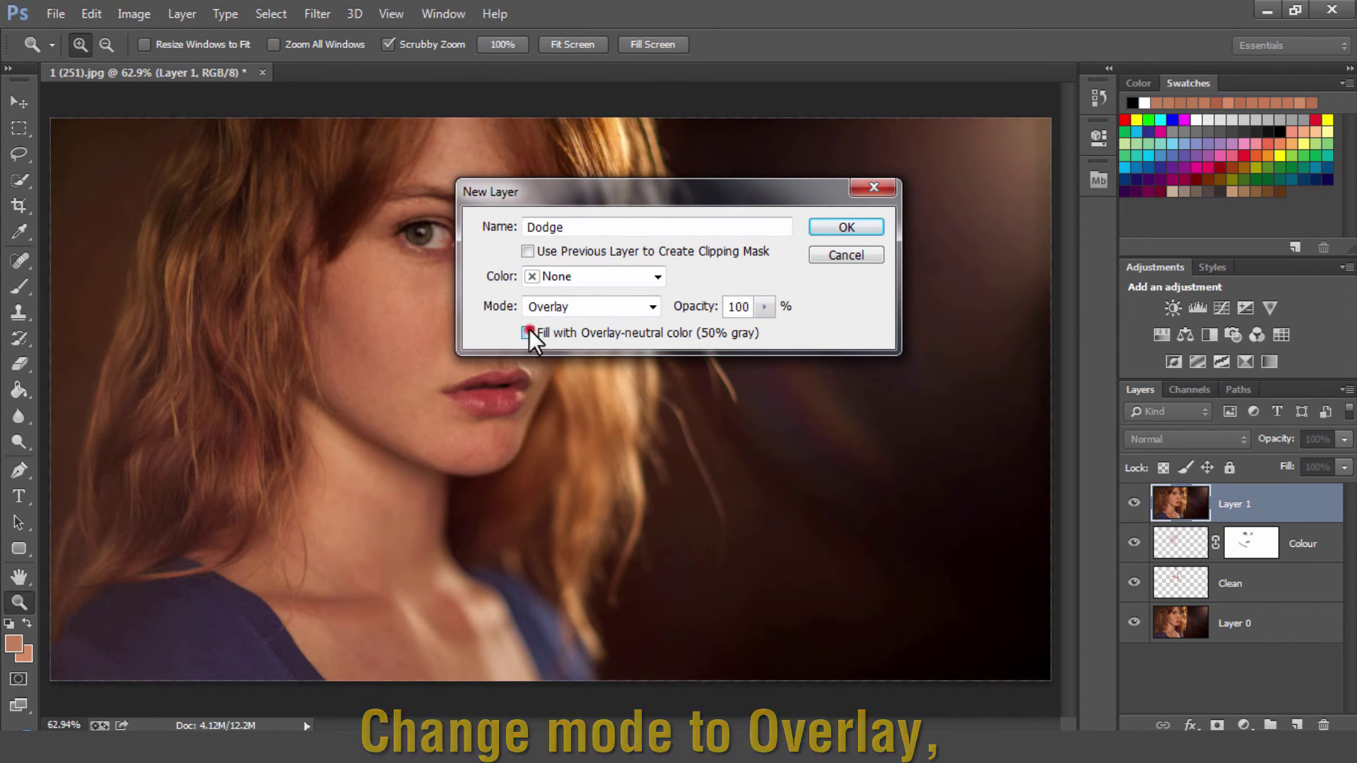
left_click(834, 231)
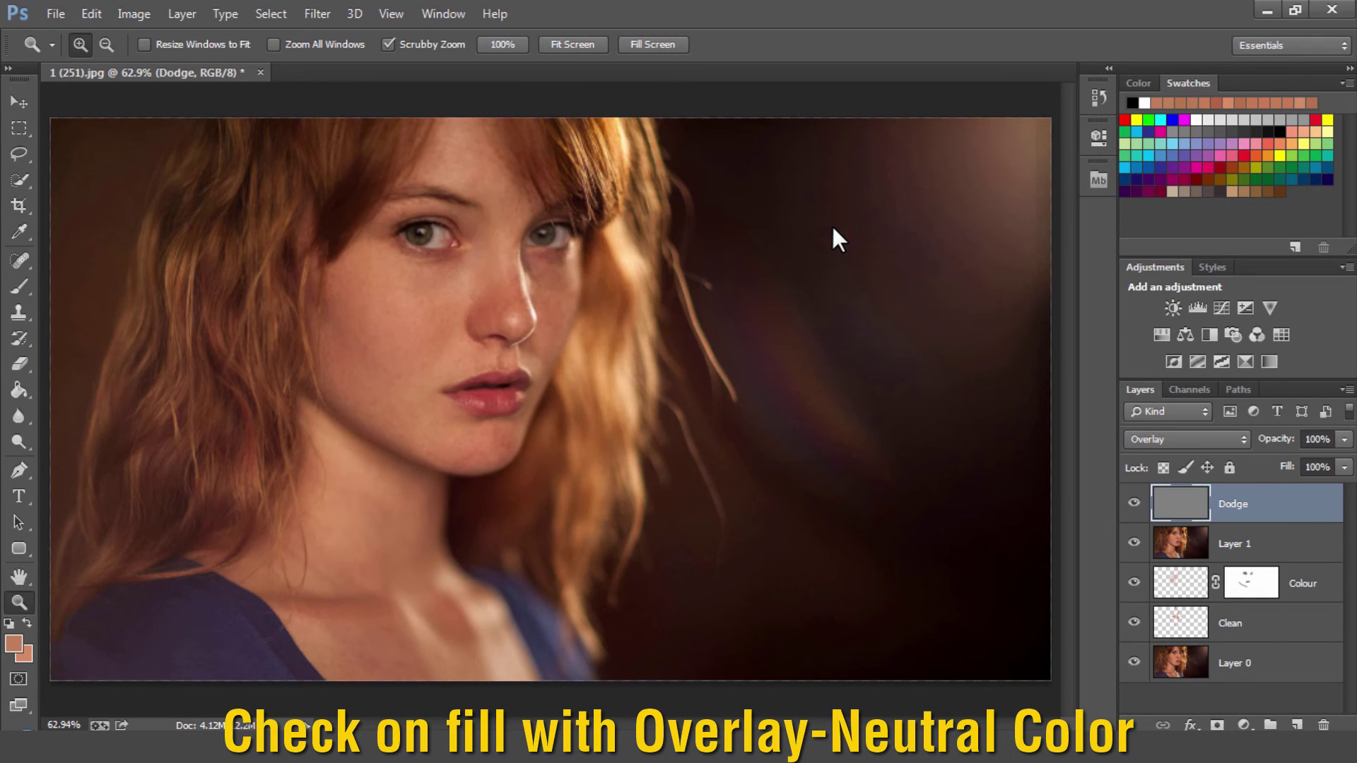
Step: Duplicate it as a hidden Burn layer and select the Dodge layer
key("ctrl+j")
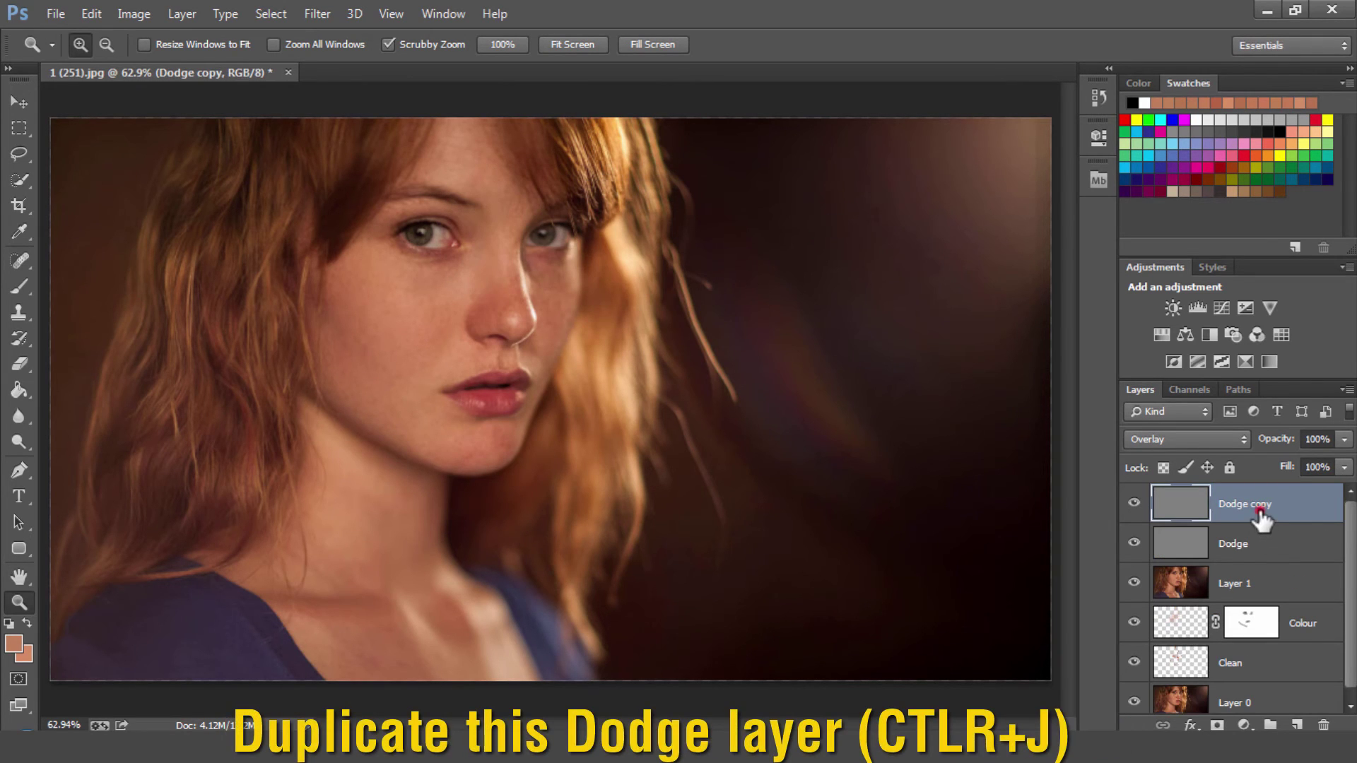
type("Burn")
key("Return")
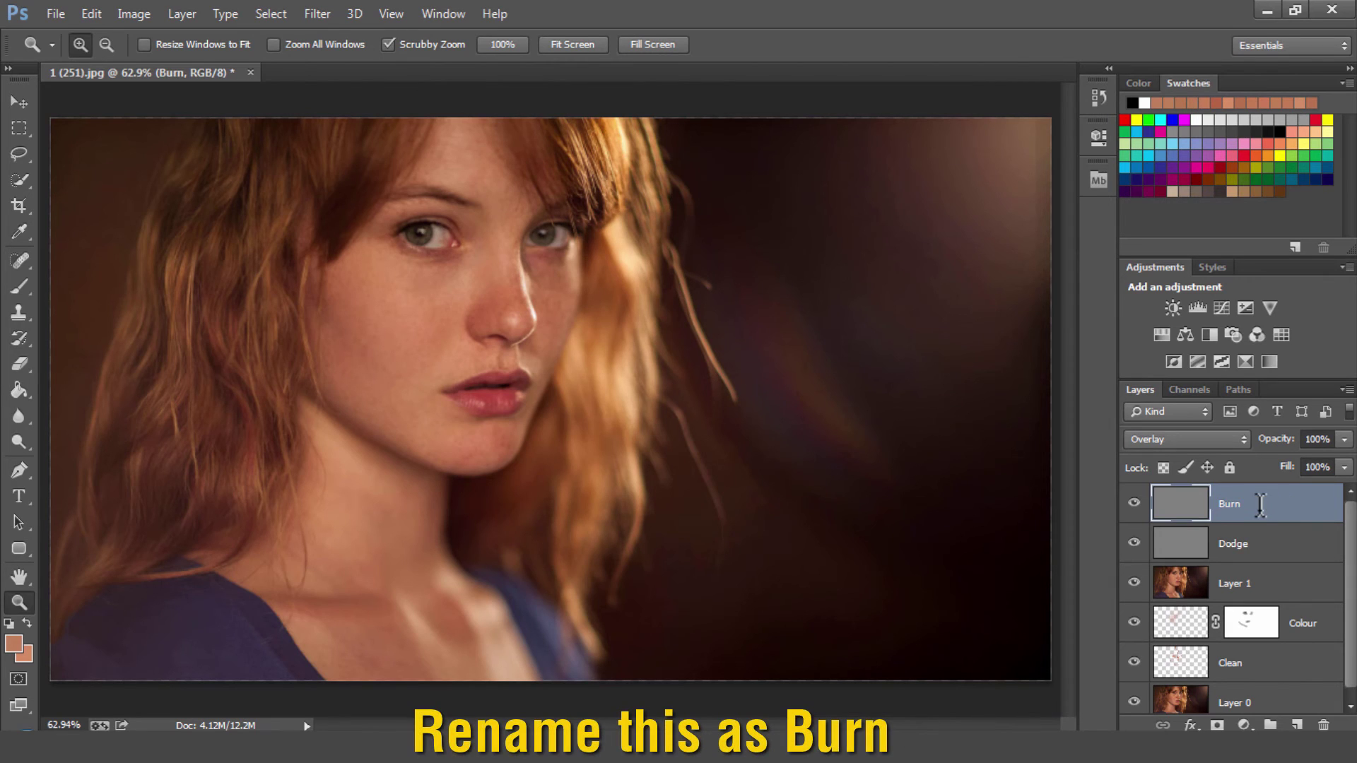
left_click(1132, 503)
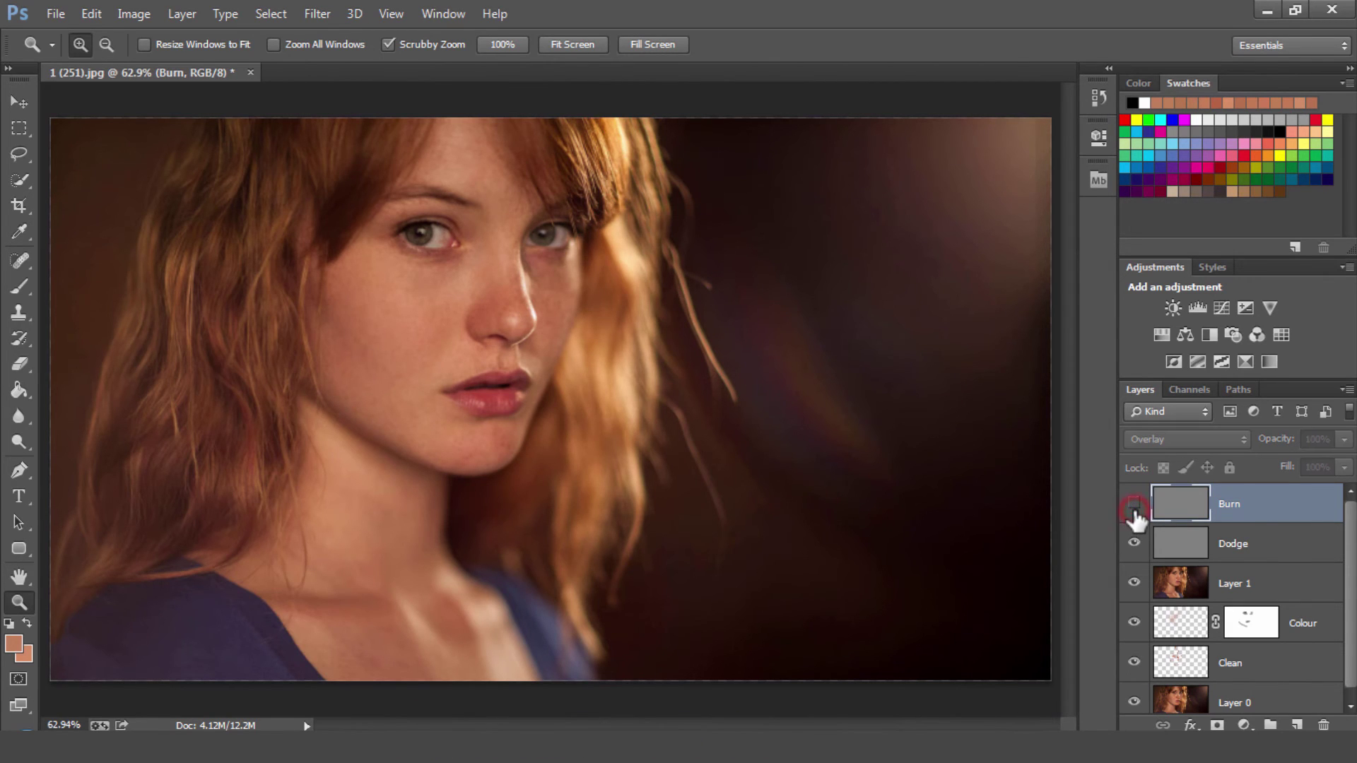
left_click(1241, 549)
Step: Set the Dodge Tool to Midtones, 10% exposure, soft 65 px brush, and lighten the nose
key("v")
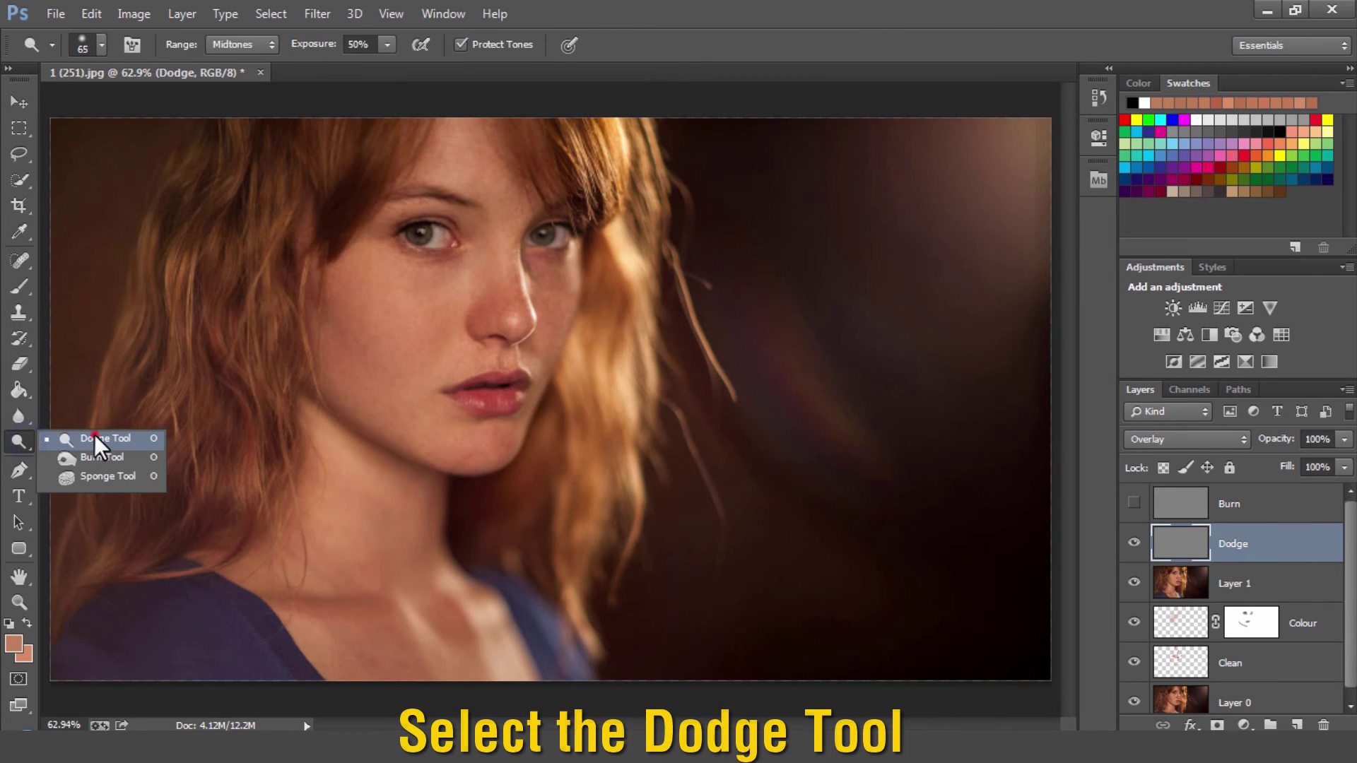
left_click_drag(25, 438, 95, 434)
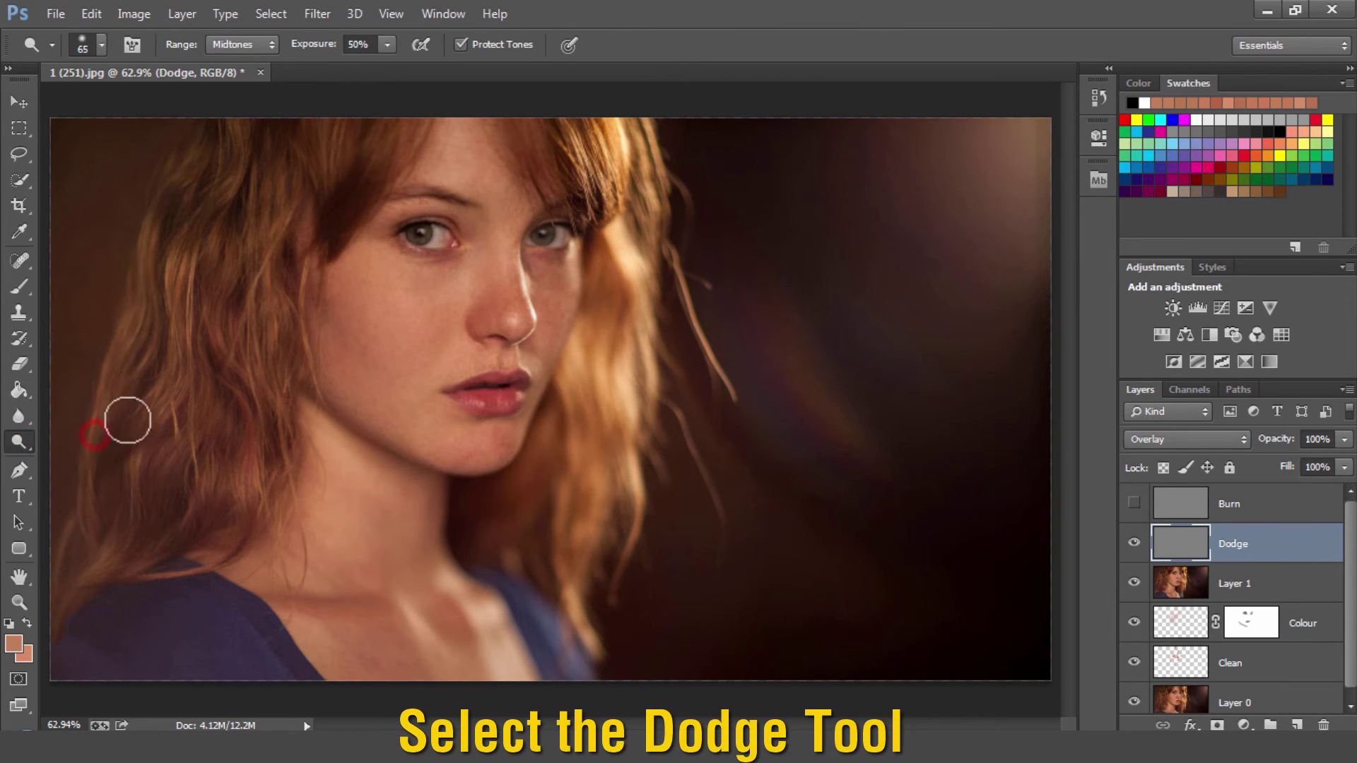
left_click(387, 43)
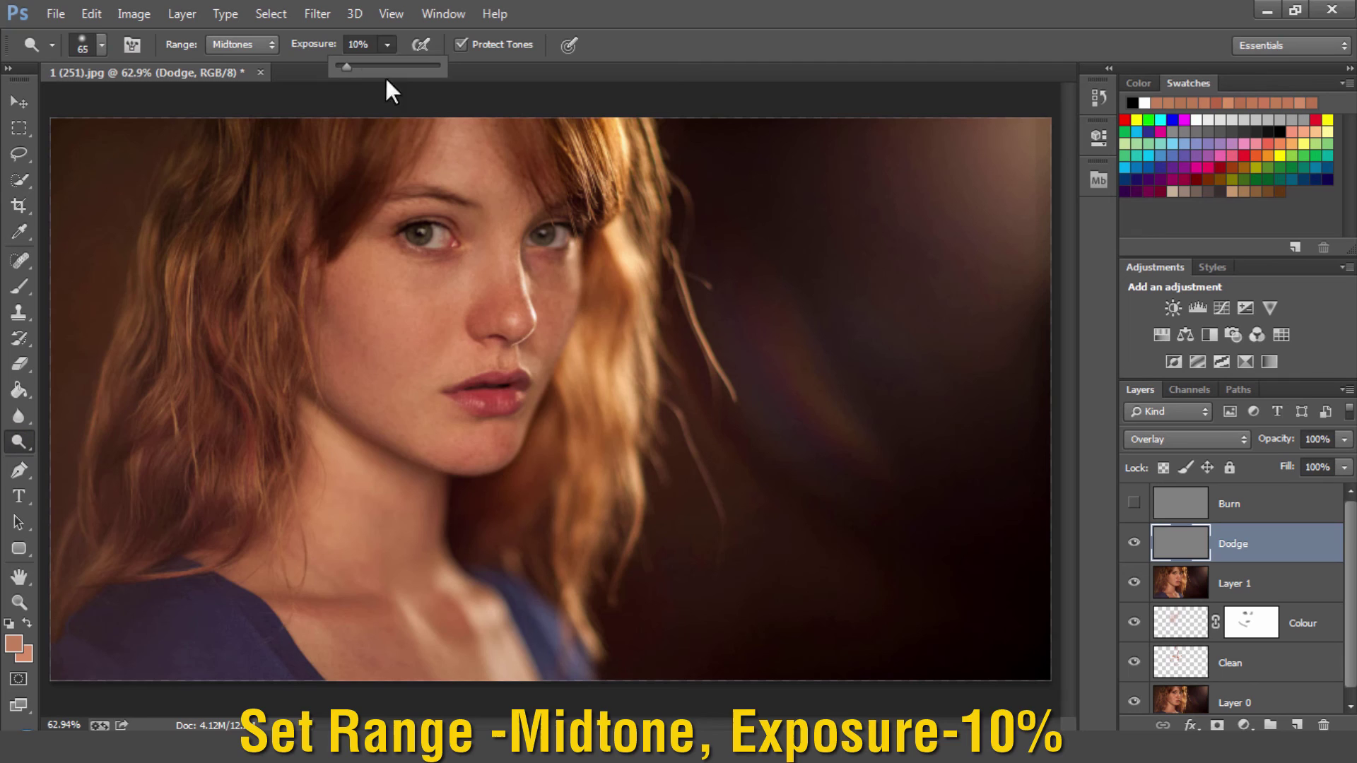
left_click(430, 314)
right_click(514, 332)
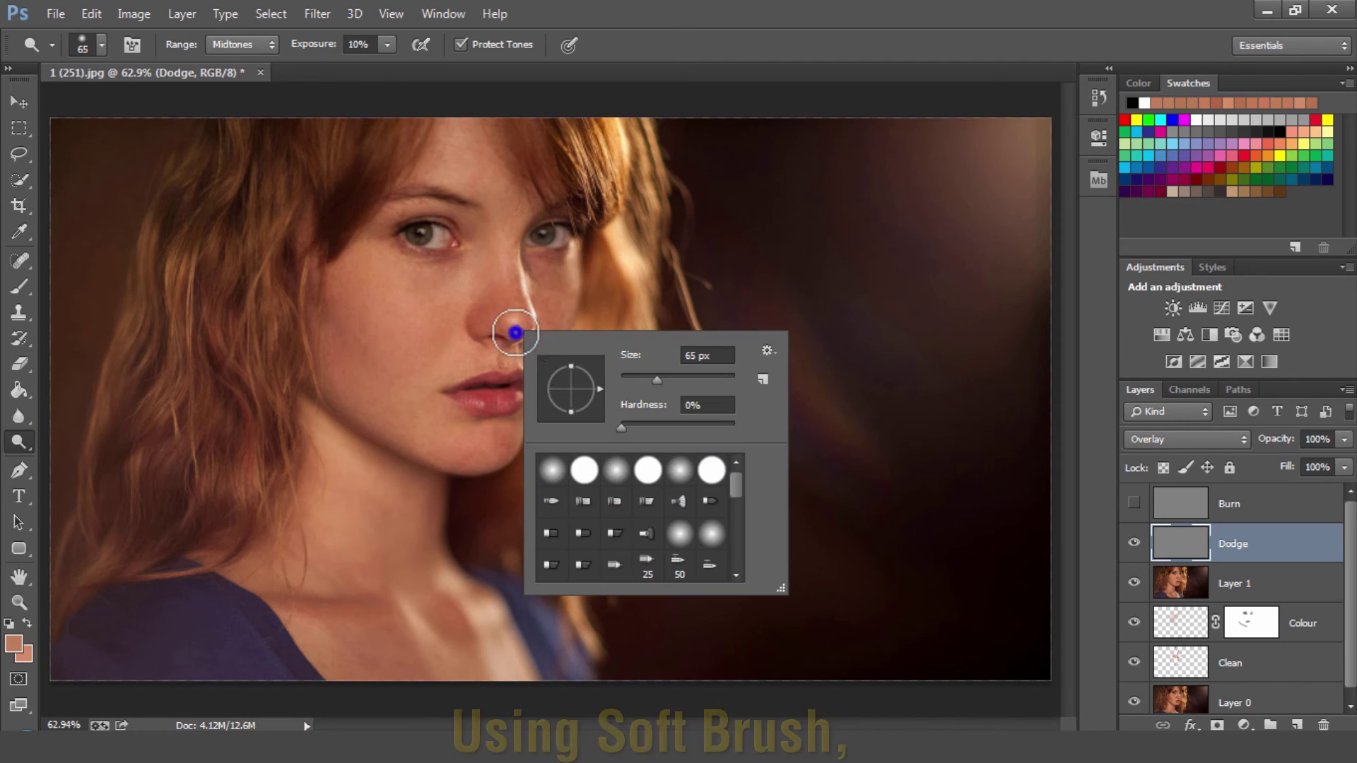
left_click(697, 53)
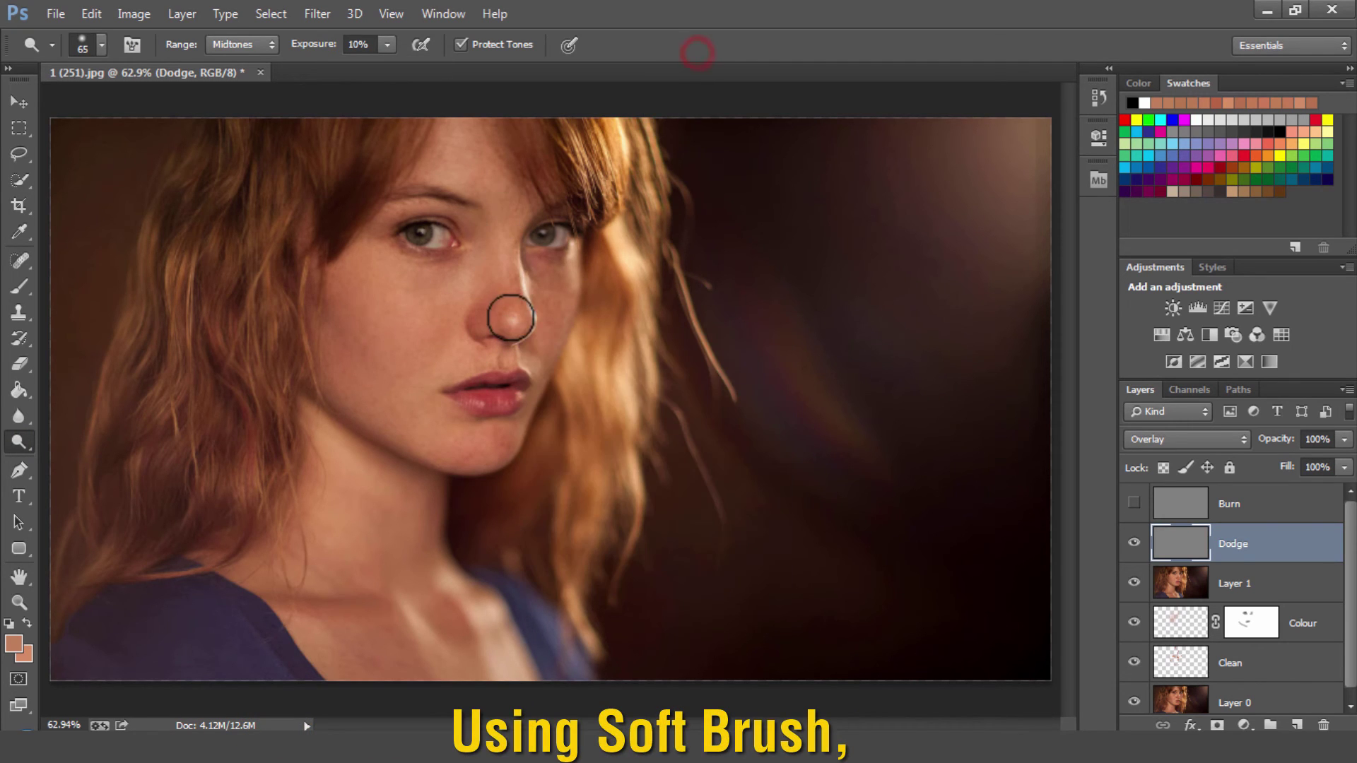
left_click(507, 247)
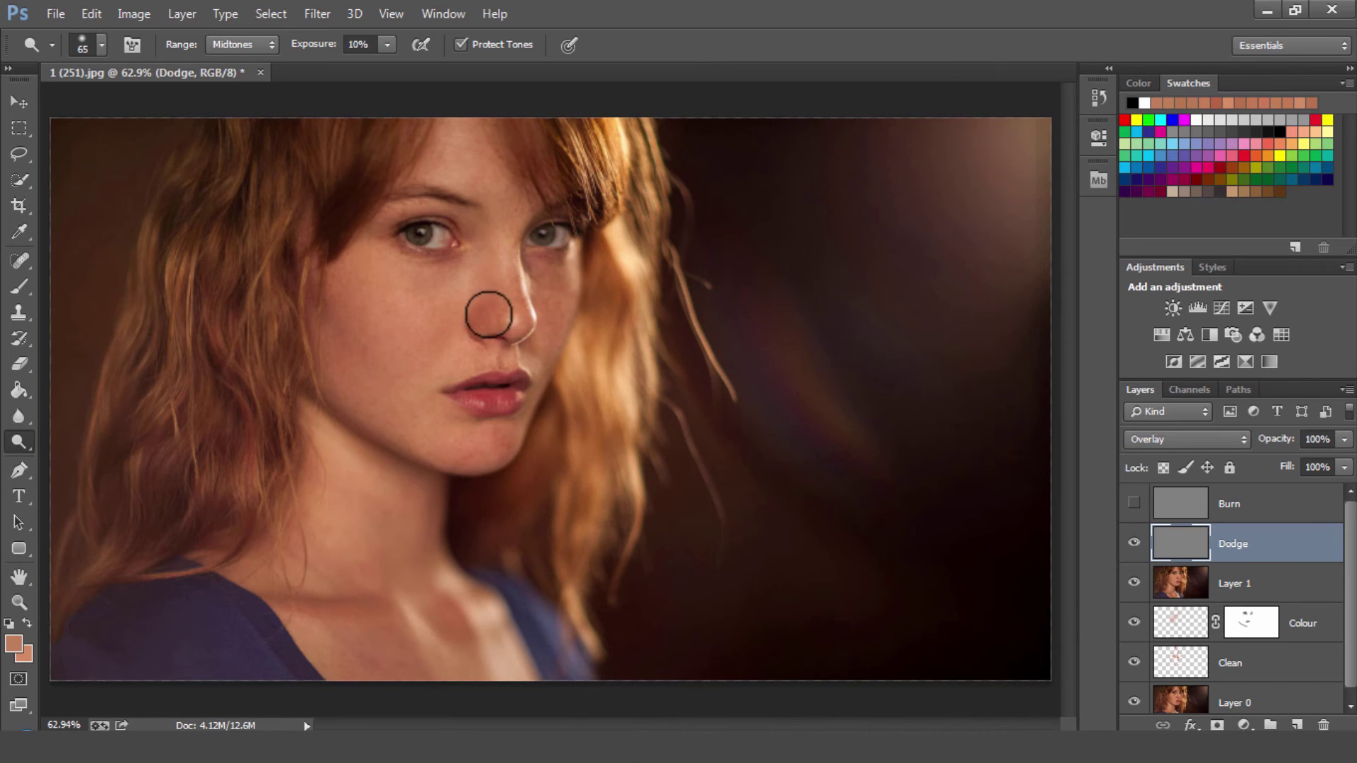
left_click_drag(489, 313, 522, 319)
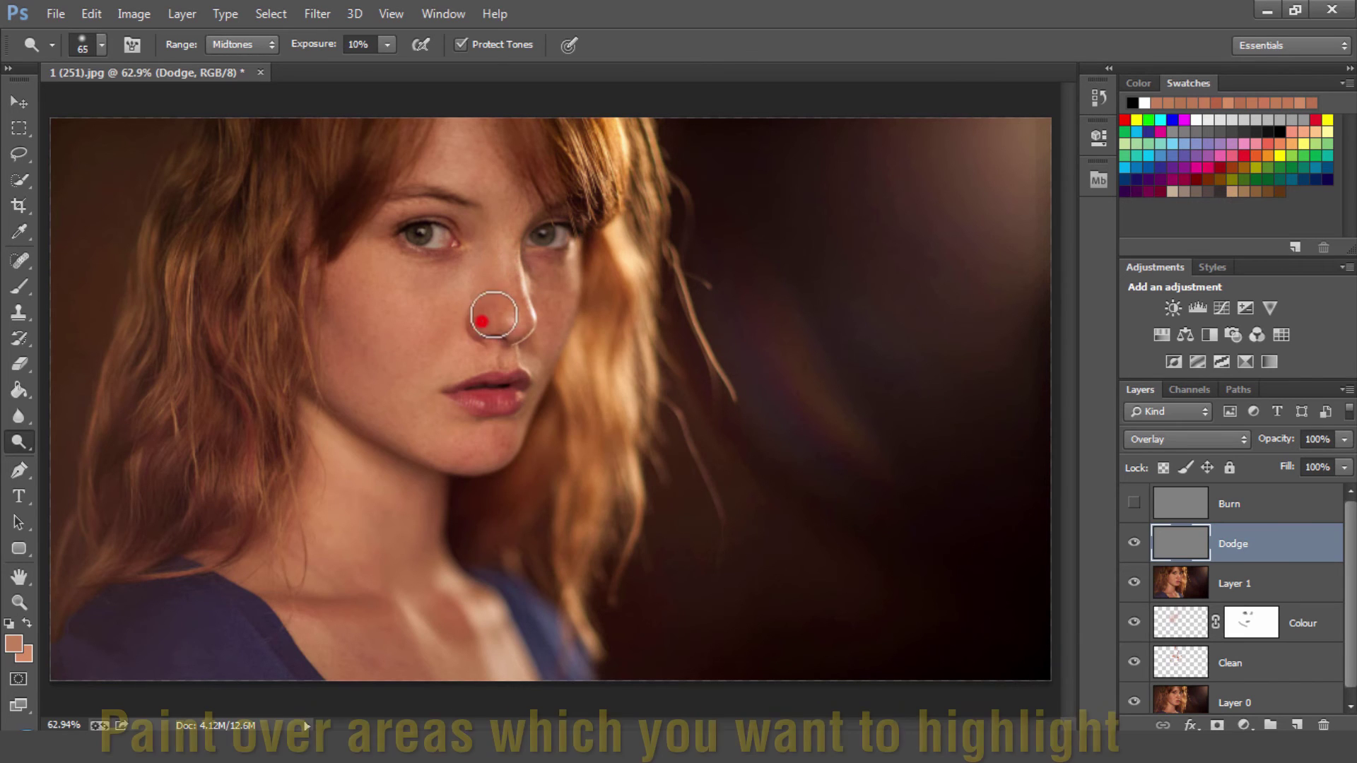
Step: Zoom in and dodge both irises, eye whites and under-eye skin, then zoom back out
key("z")
left_click(412, 234)
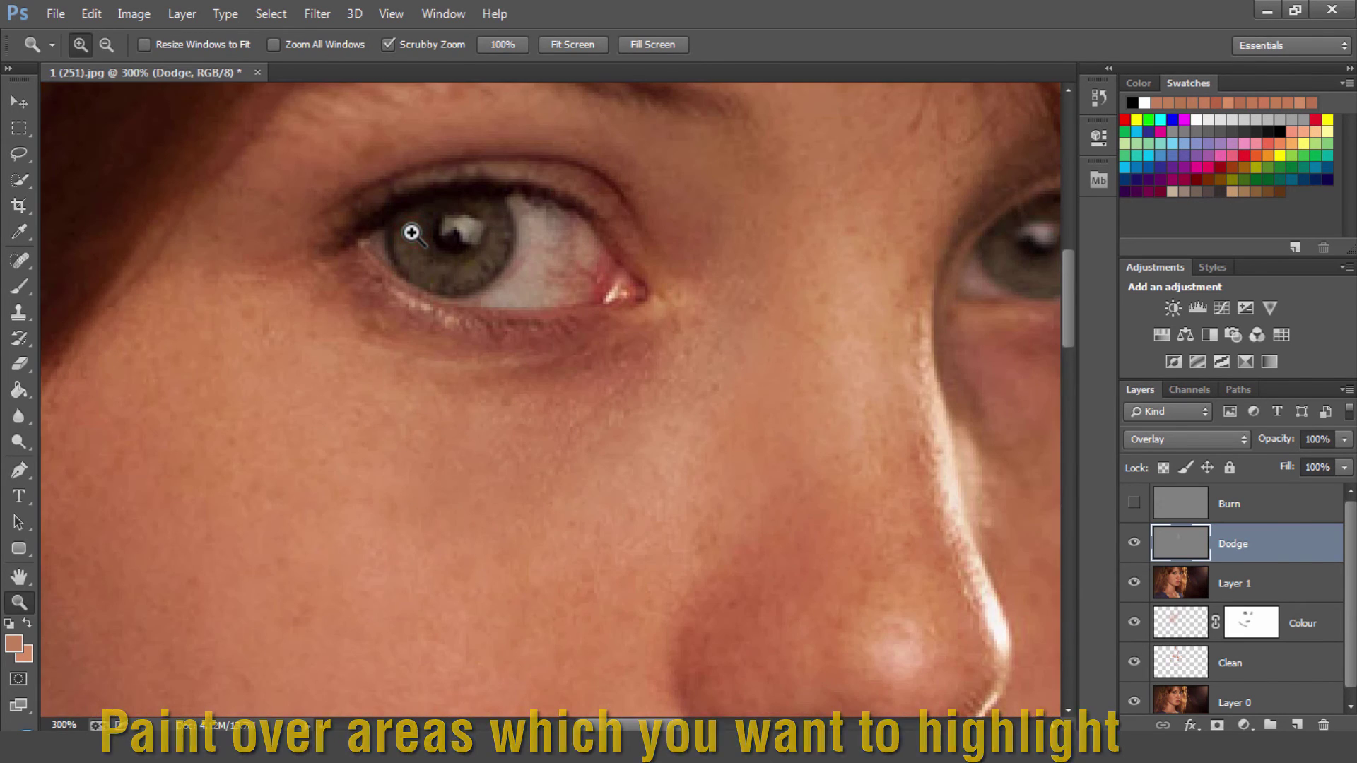
left_click(14, 448)
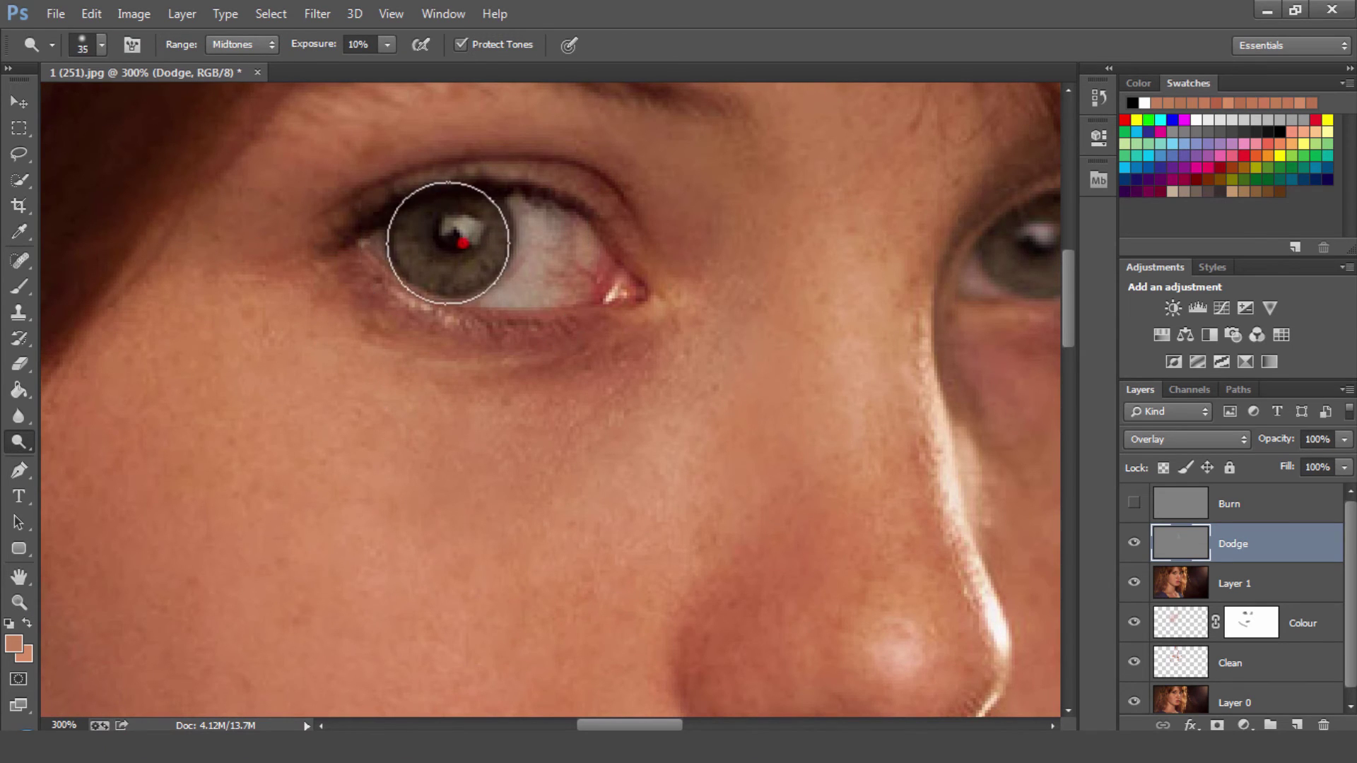
mouse_move(476, 244)
left_mouse_down()
mouse_move(384, 242)
mouse_move(576, 243)
mouse_move(394, 243)
mouse_move(619, 305)
left_mouse_up()
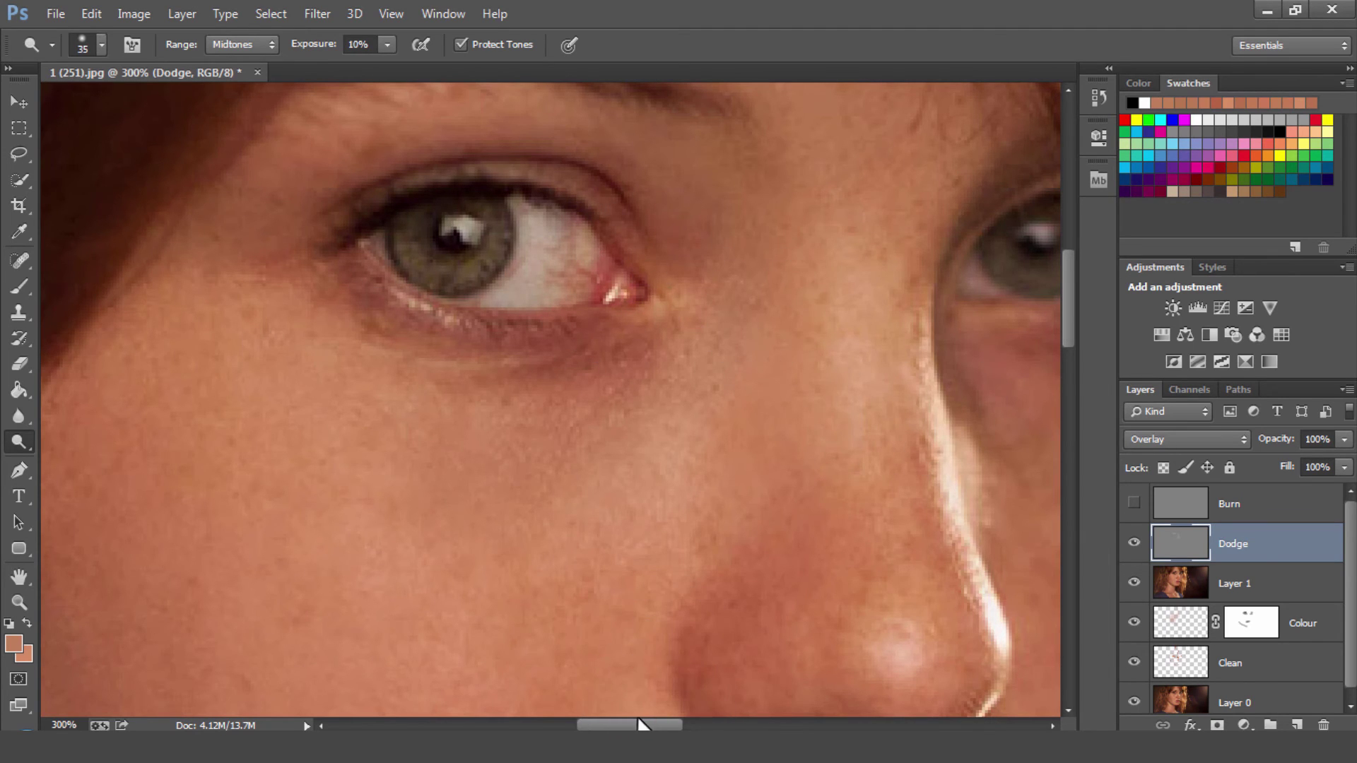
left_click_drag(639, 725, 710, 724)
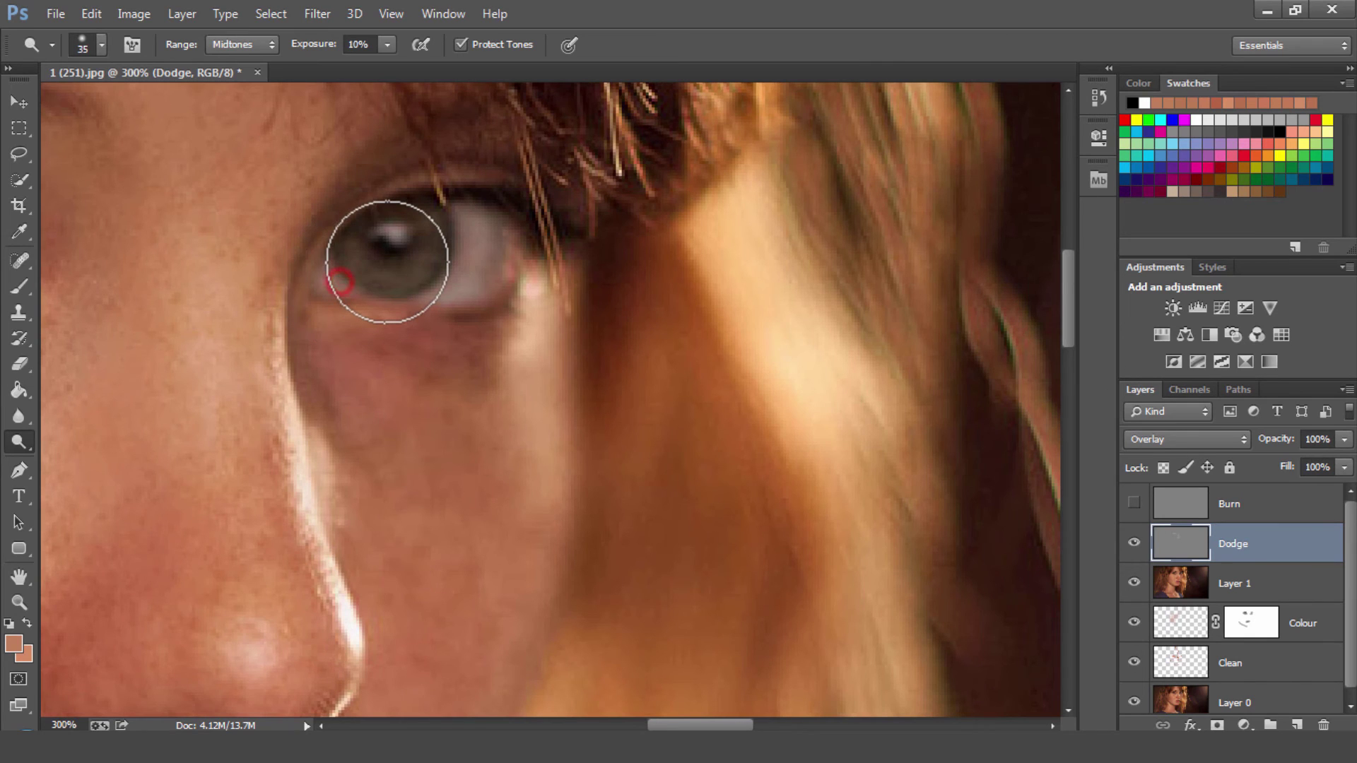
mouse_move(387, 261)
left_mouse_down()
mouse_move(339, 267)
mouse_move(500, 212)
mouse_move(357, 252)
mouse_move(502, 231)
mouse_move(328, 264)
mouse_move(391, 289)
left_mouse_up()
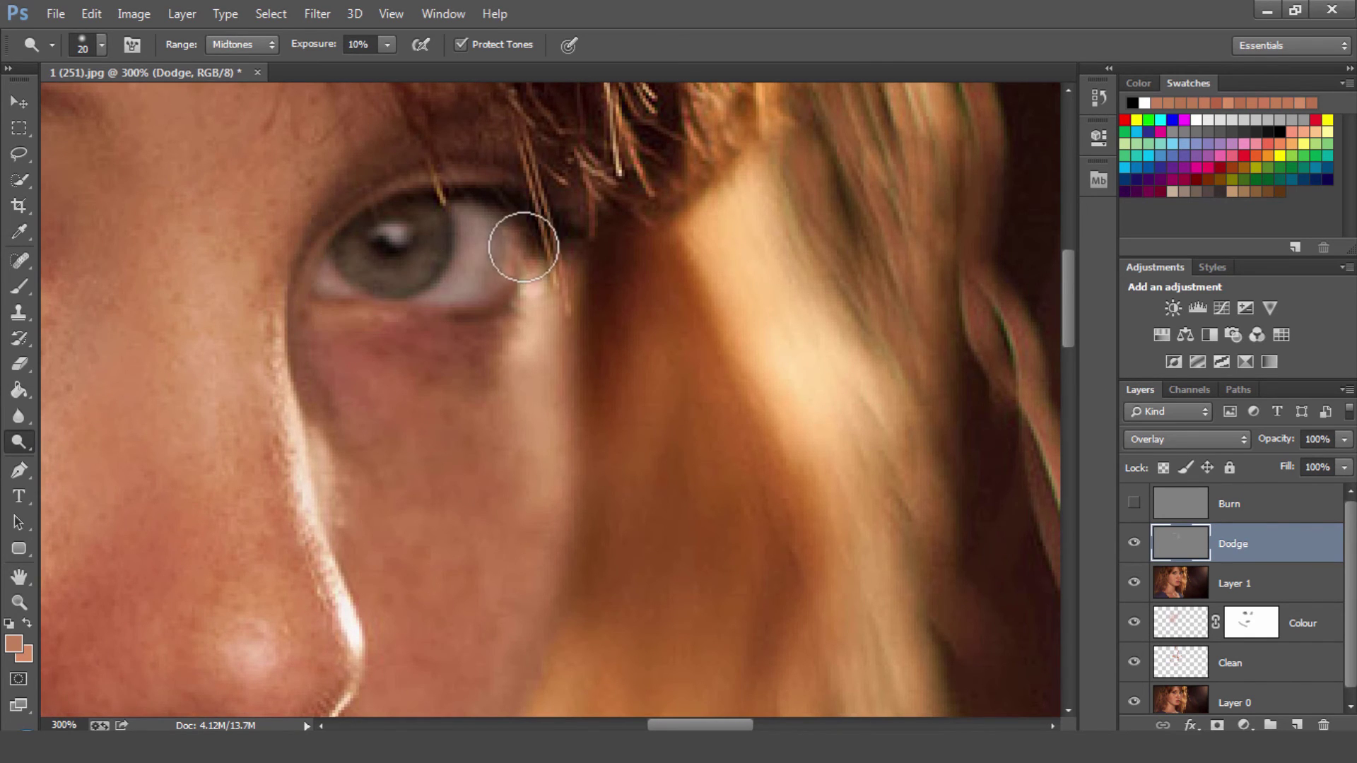
mouse_move(524, 247)
left_mouse_down()
mouse_move(367, 269)
mouse_move(515, 335)
left_mouse_up()
key("bracketright")
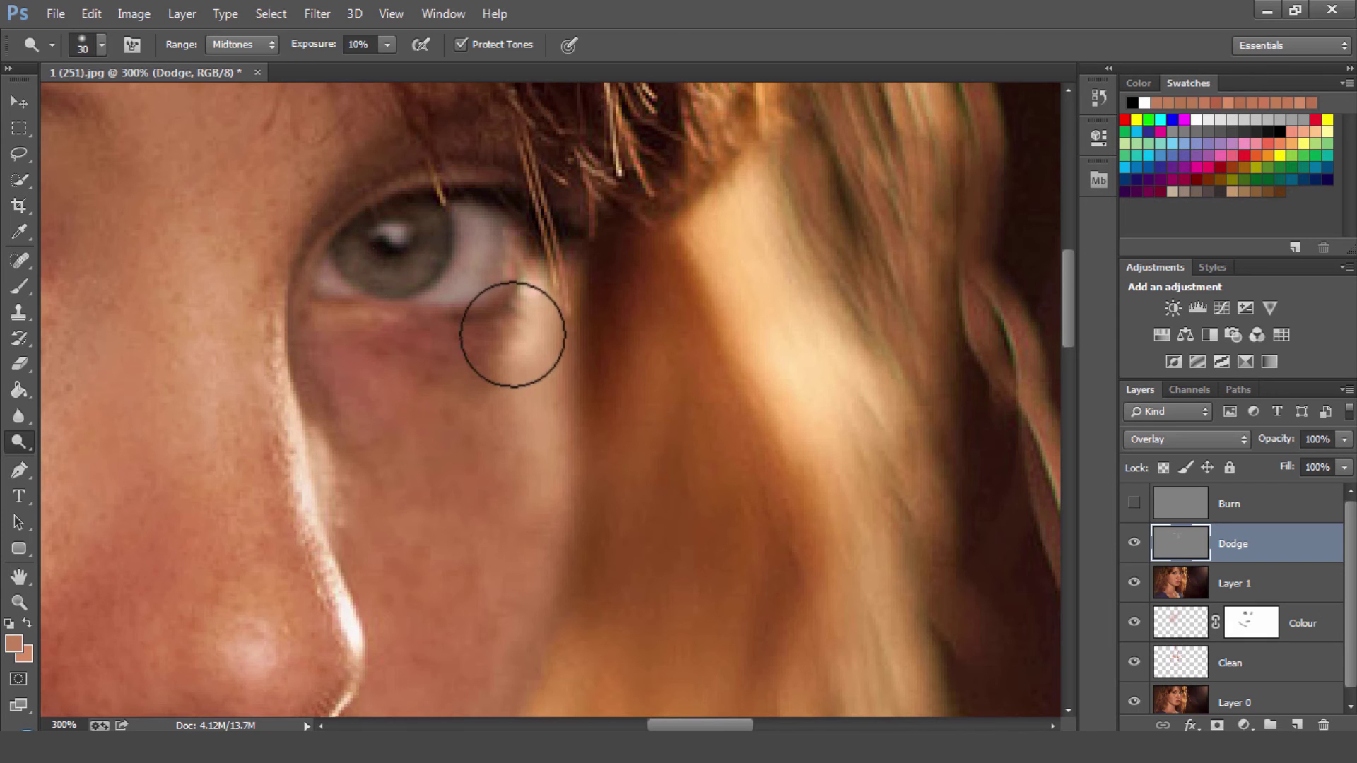
key("z")
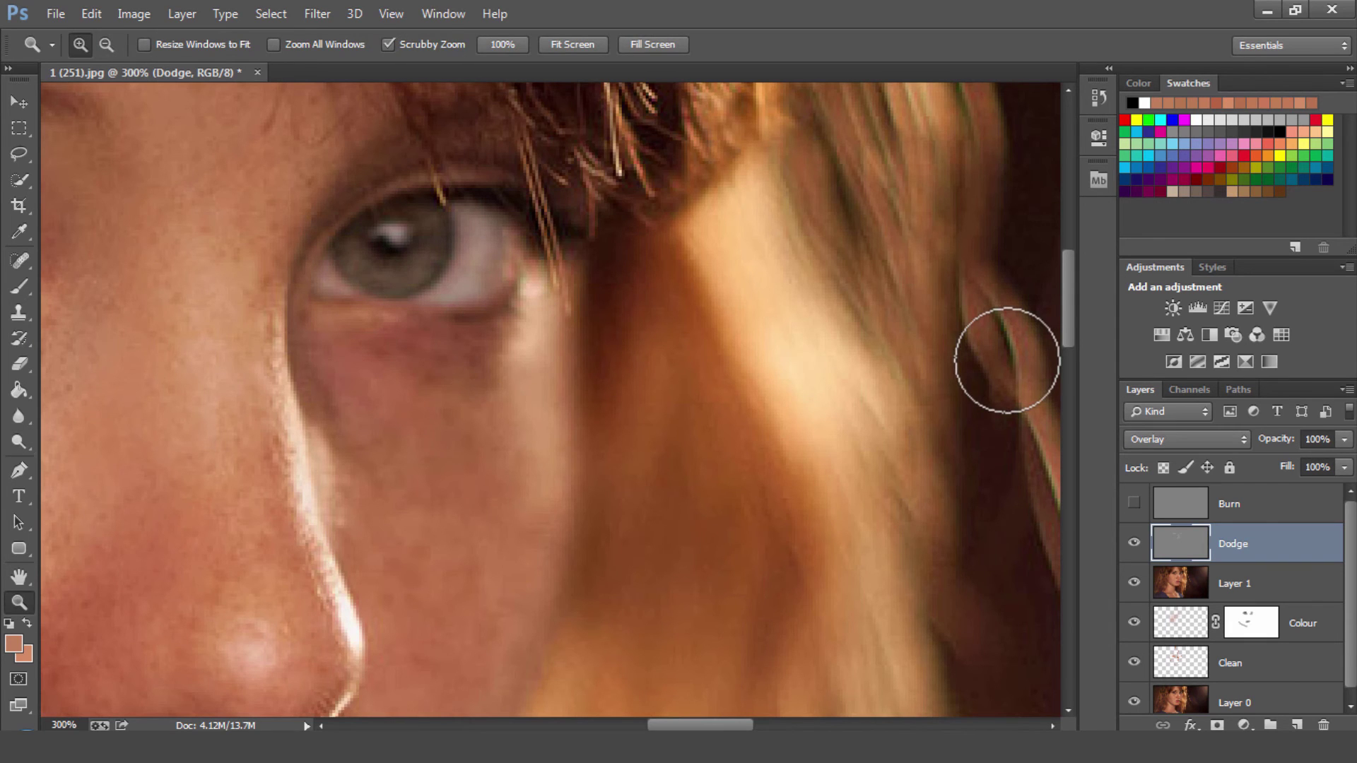
key("ctrl+1")
scroll(665, 374, "down", 3)
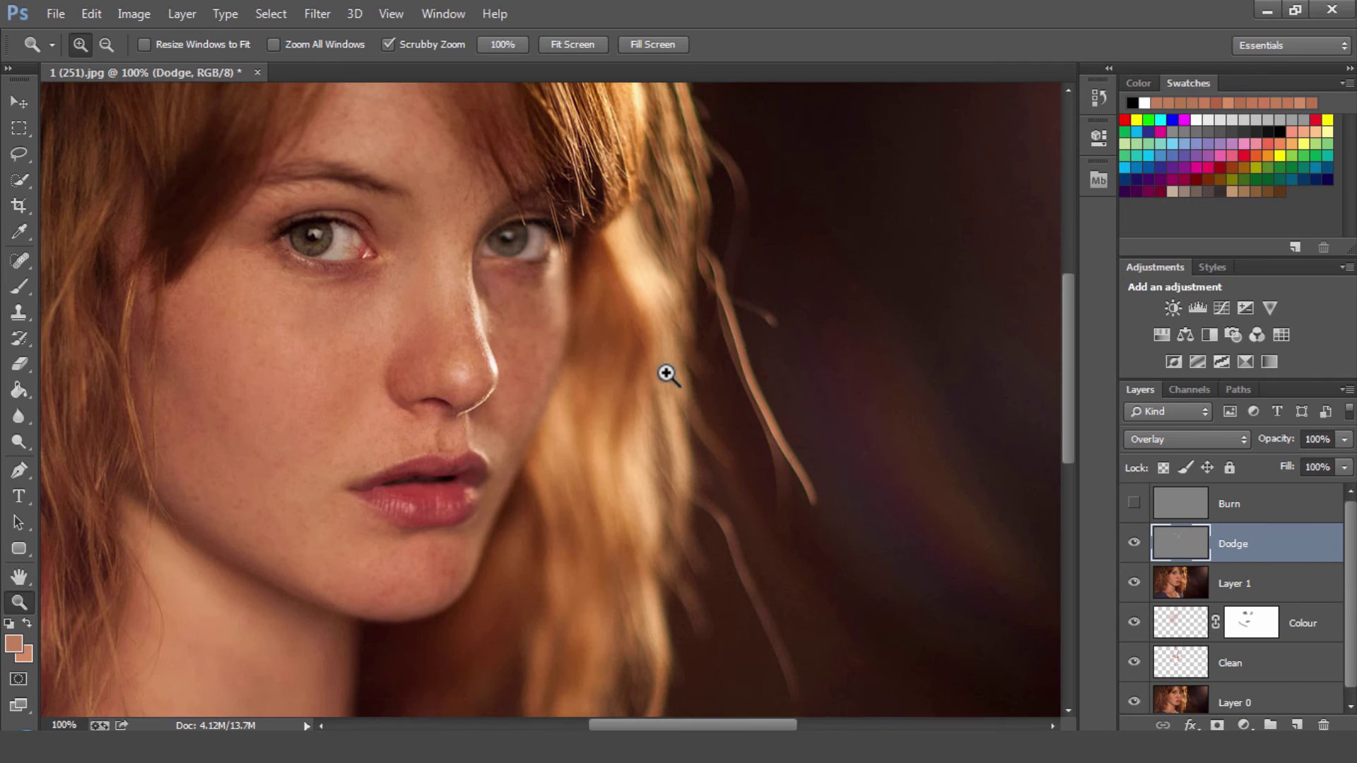
key("o")
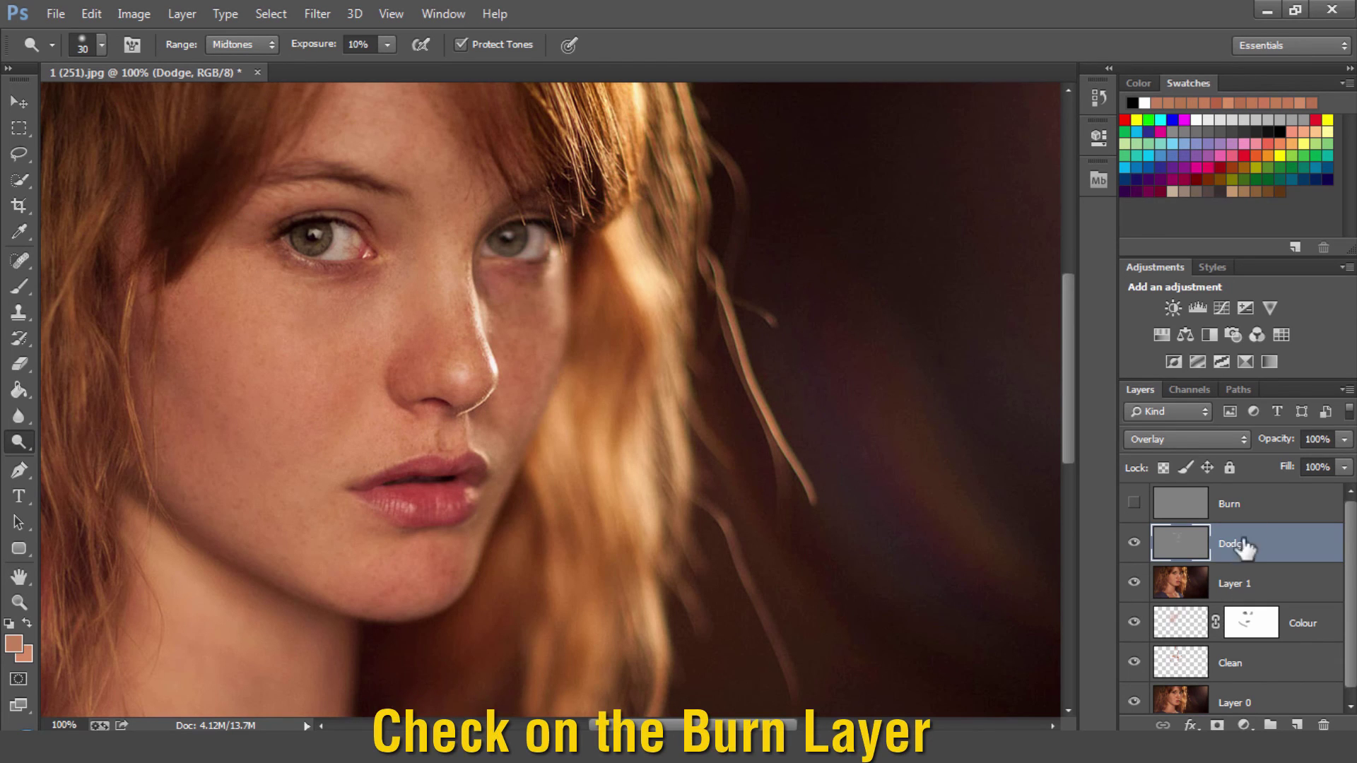
Step: Select and show the Burn layer, and set the Burn Tool to 10% exposure
left_click(1233, 497)
left_click(1133, 503)
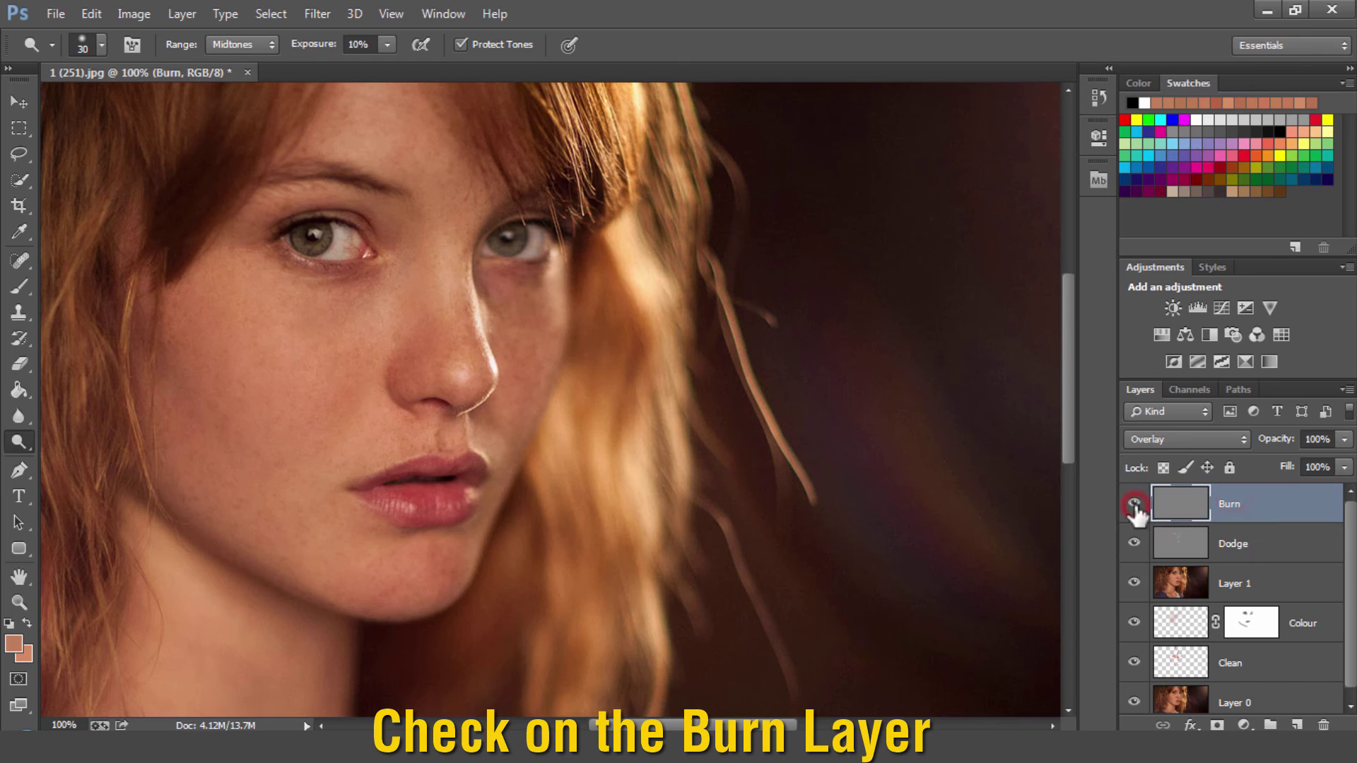
right_click(19, 442)
left_click(77, 453)
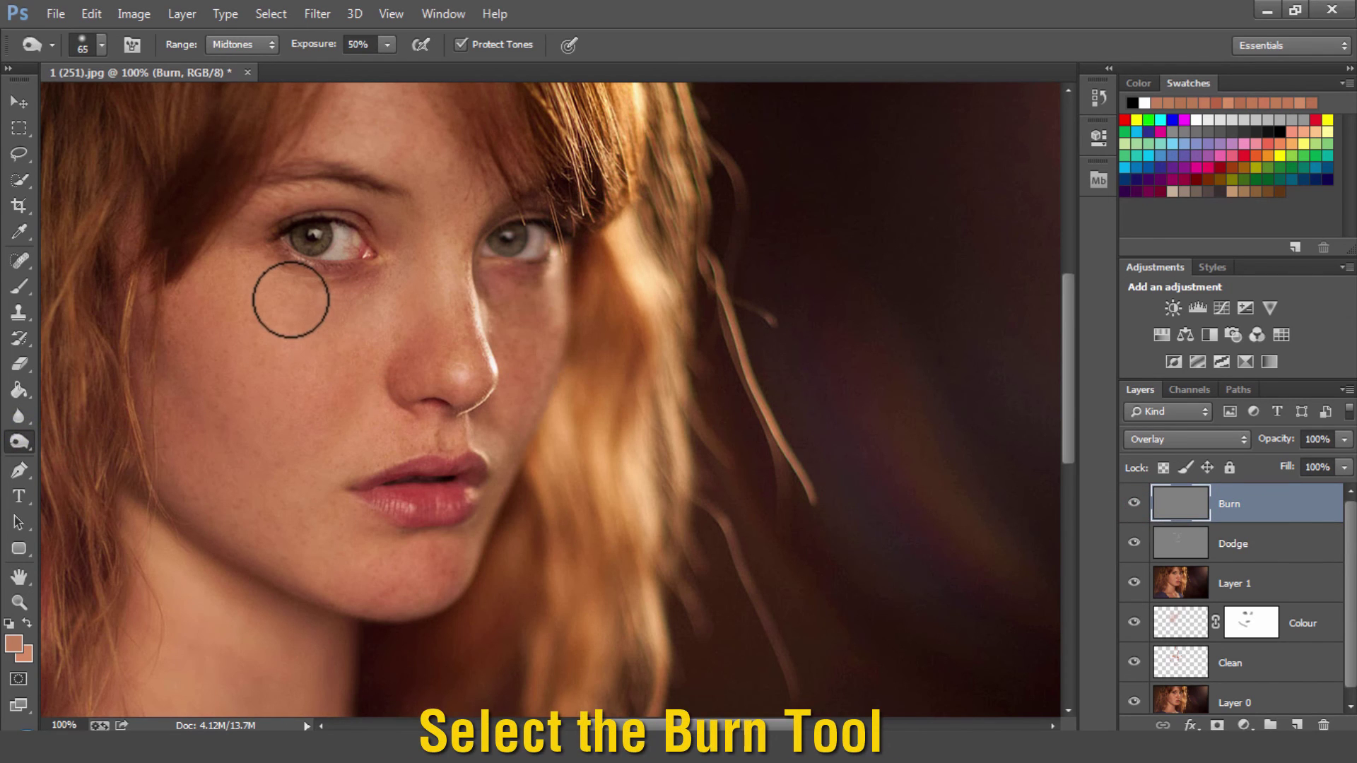
left_click(388, 46)
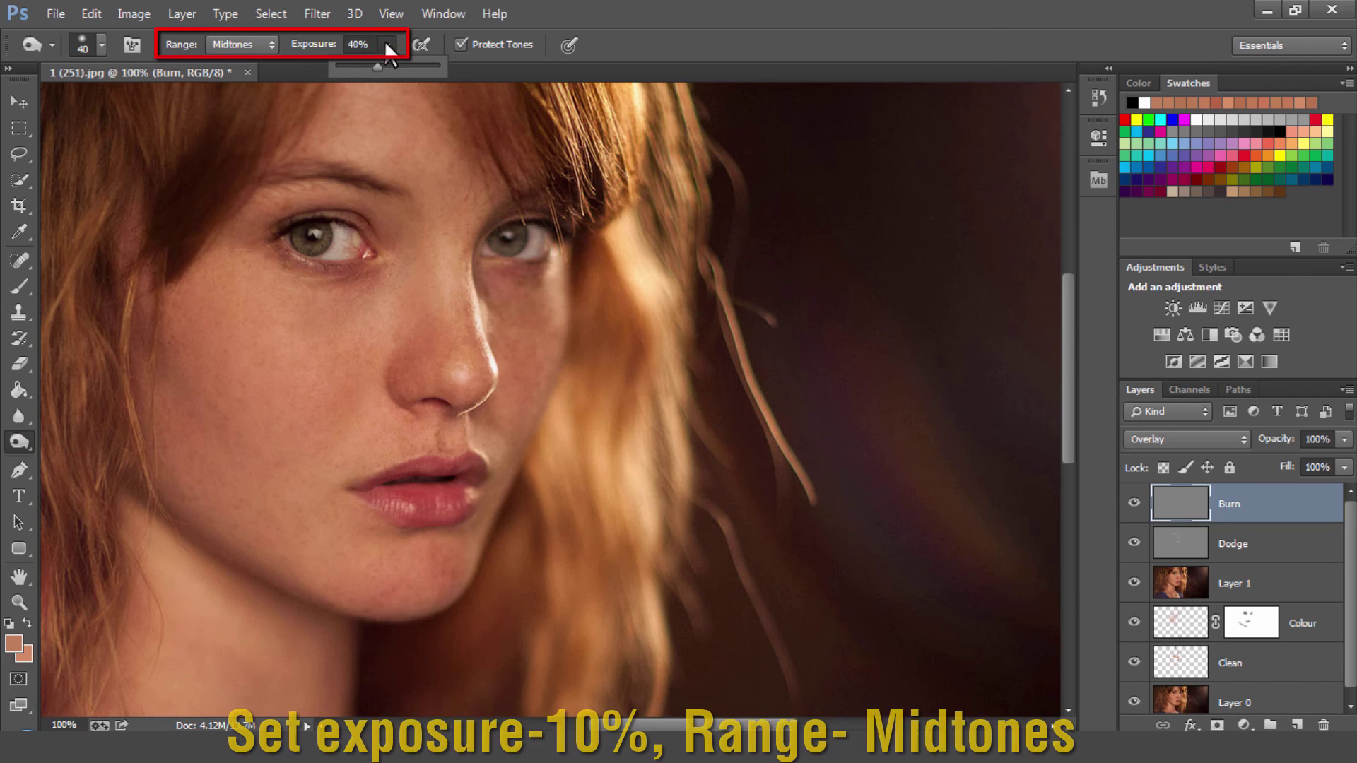
type("10")
left_click(271, 247)
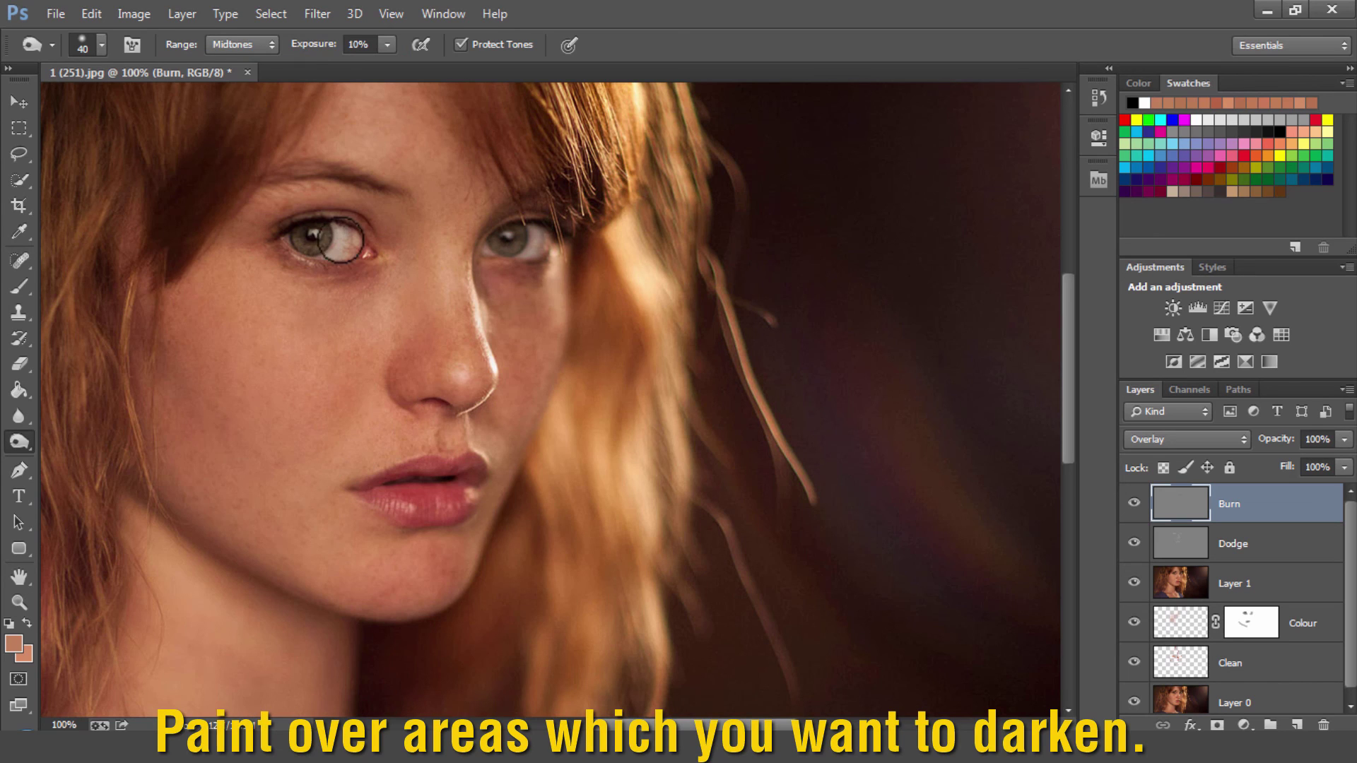
Step: Burn the eyebrow, jawline, chin shadow, cheek edge, hairline and nose side, then fit on screen
left_click_drag(376, 186, 273, 187)
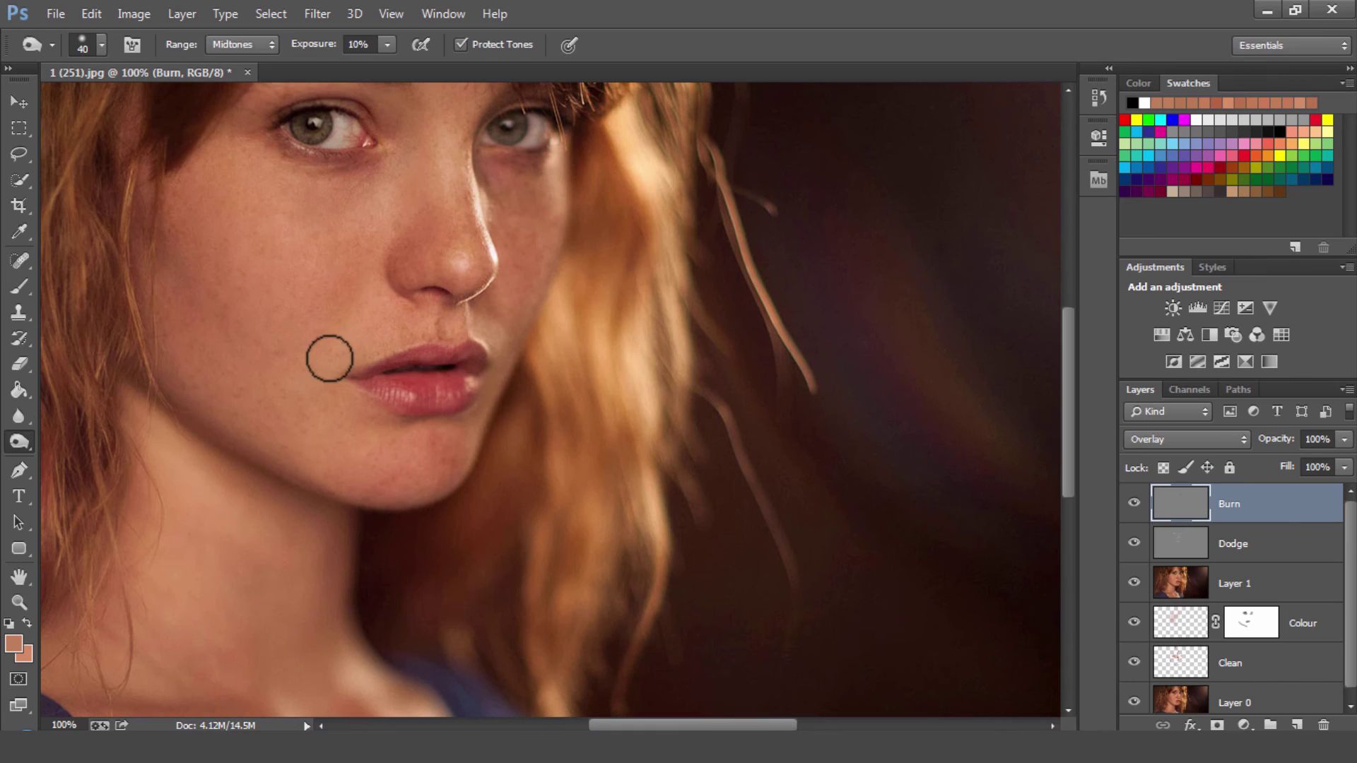
left_click(138, 405)
left_click(418, 524)
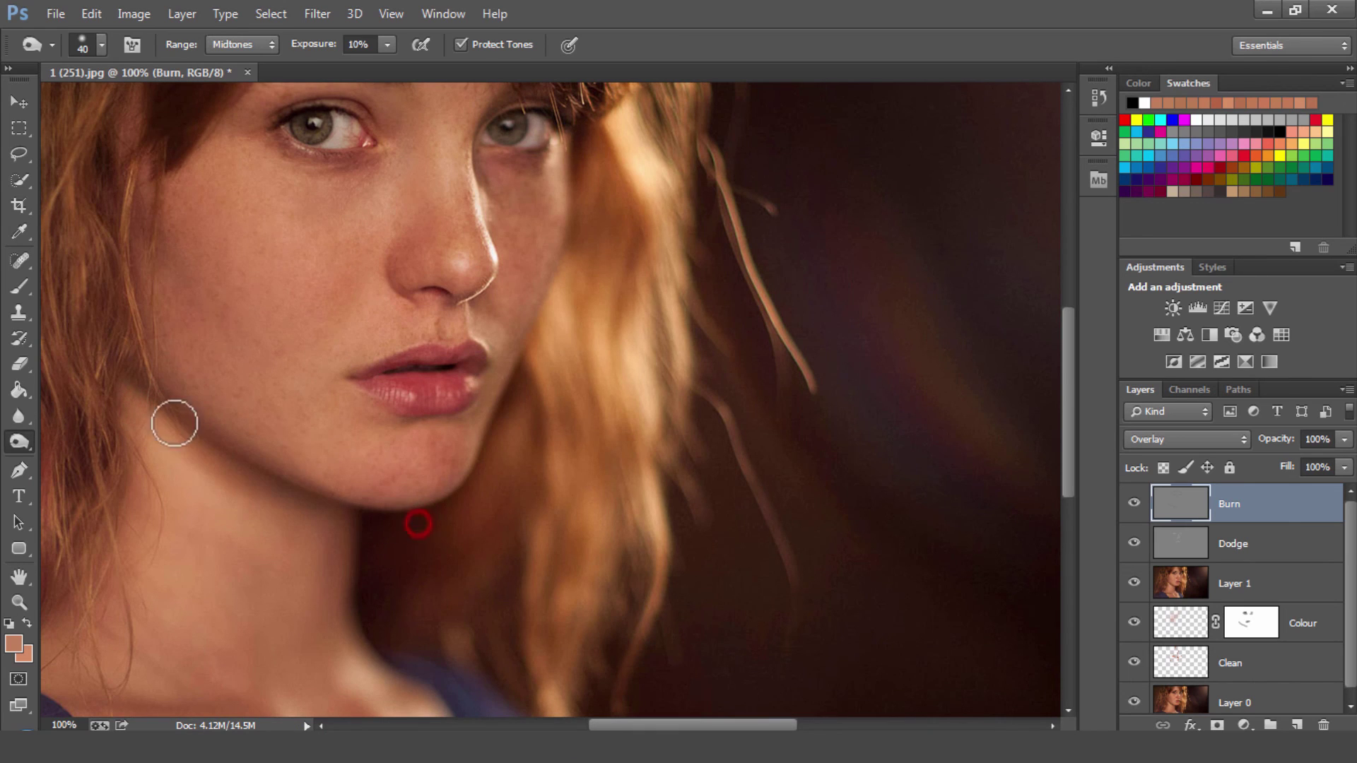
left_click(124, 358)
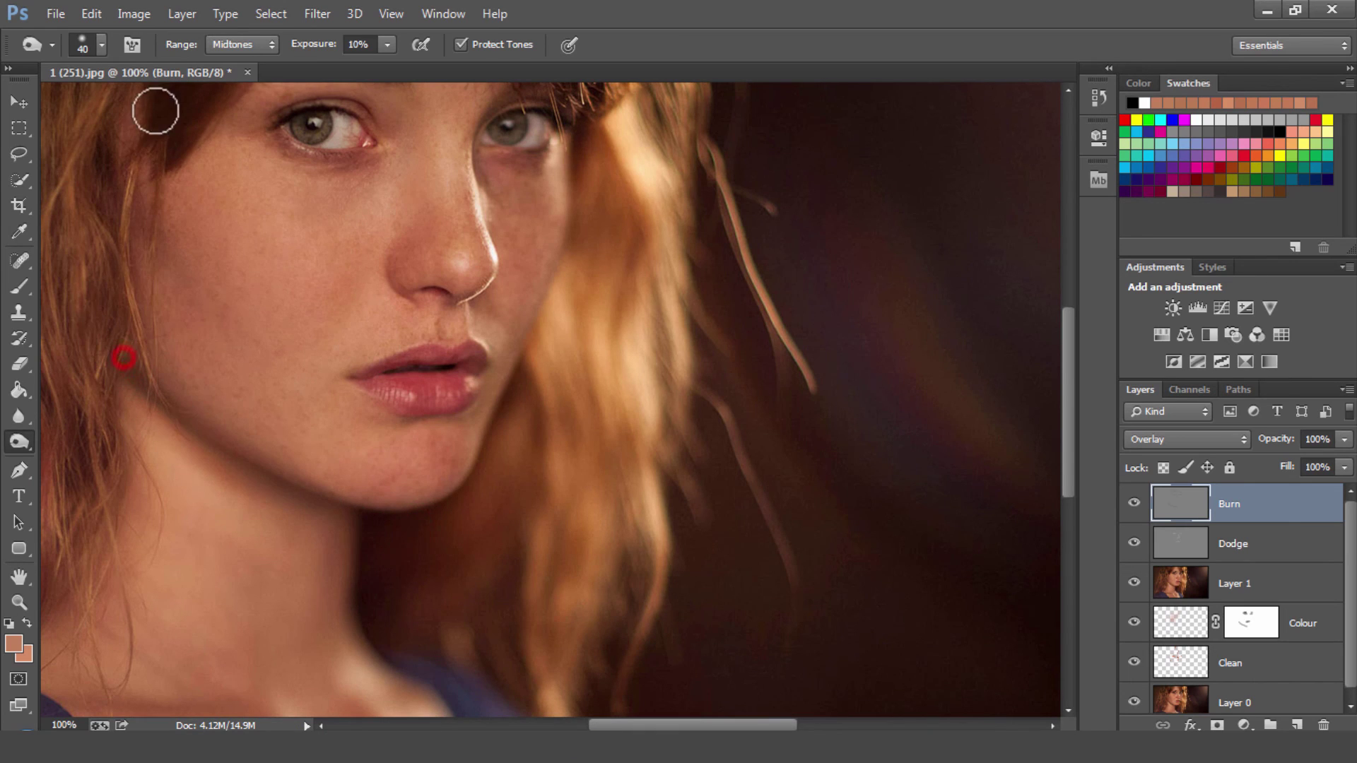
left_click(171, 144)
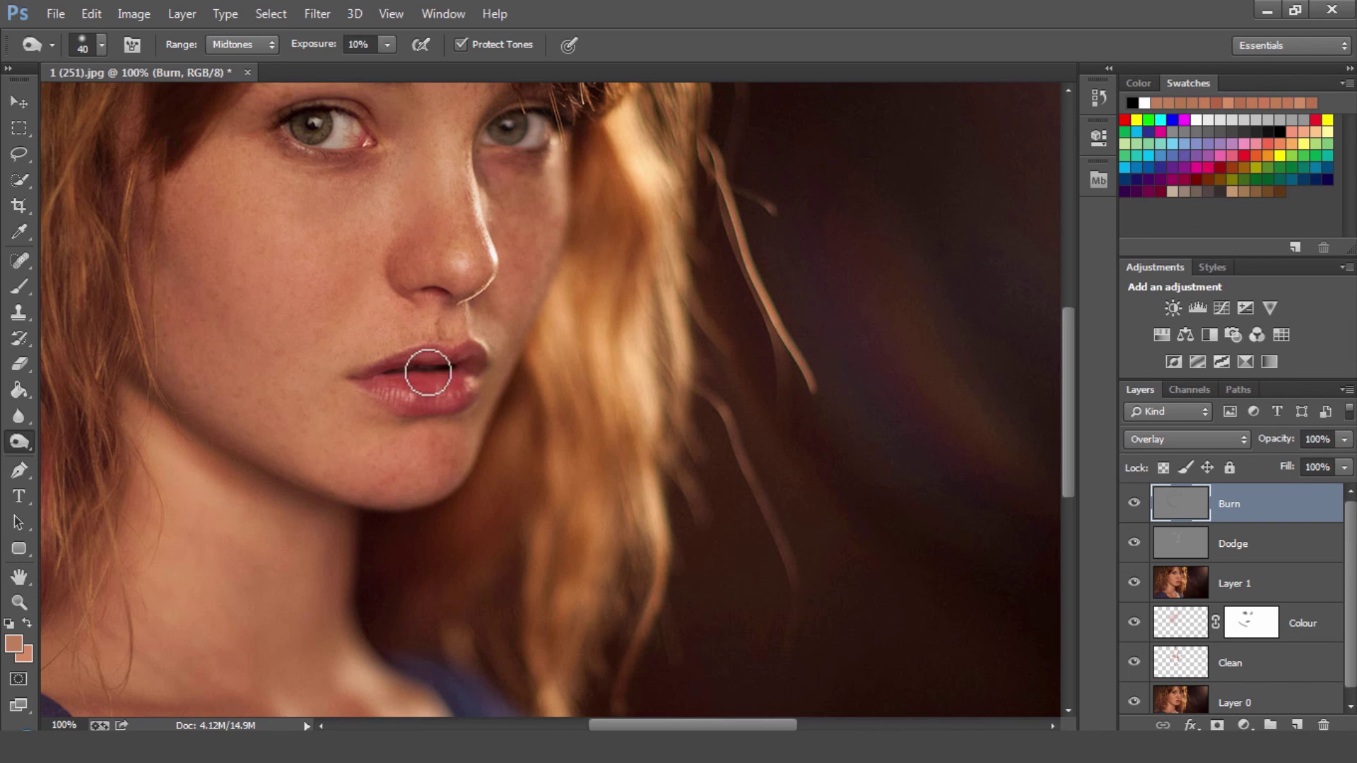
left_click(395, 249)
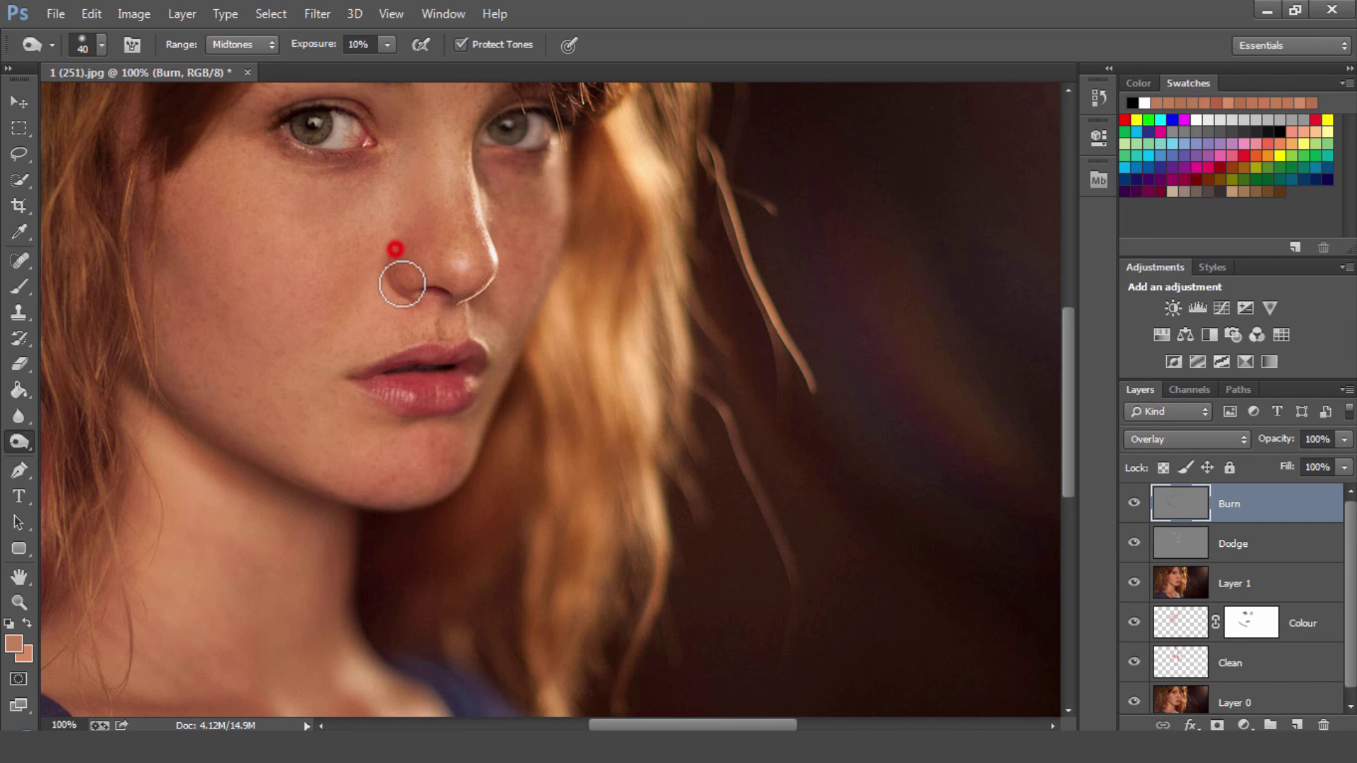
key("z")
right_click(563, 303)
left_click(591, 328)
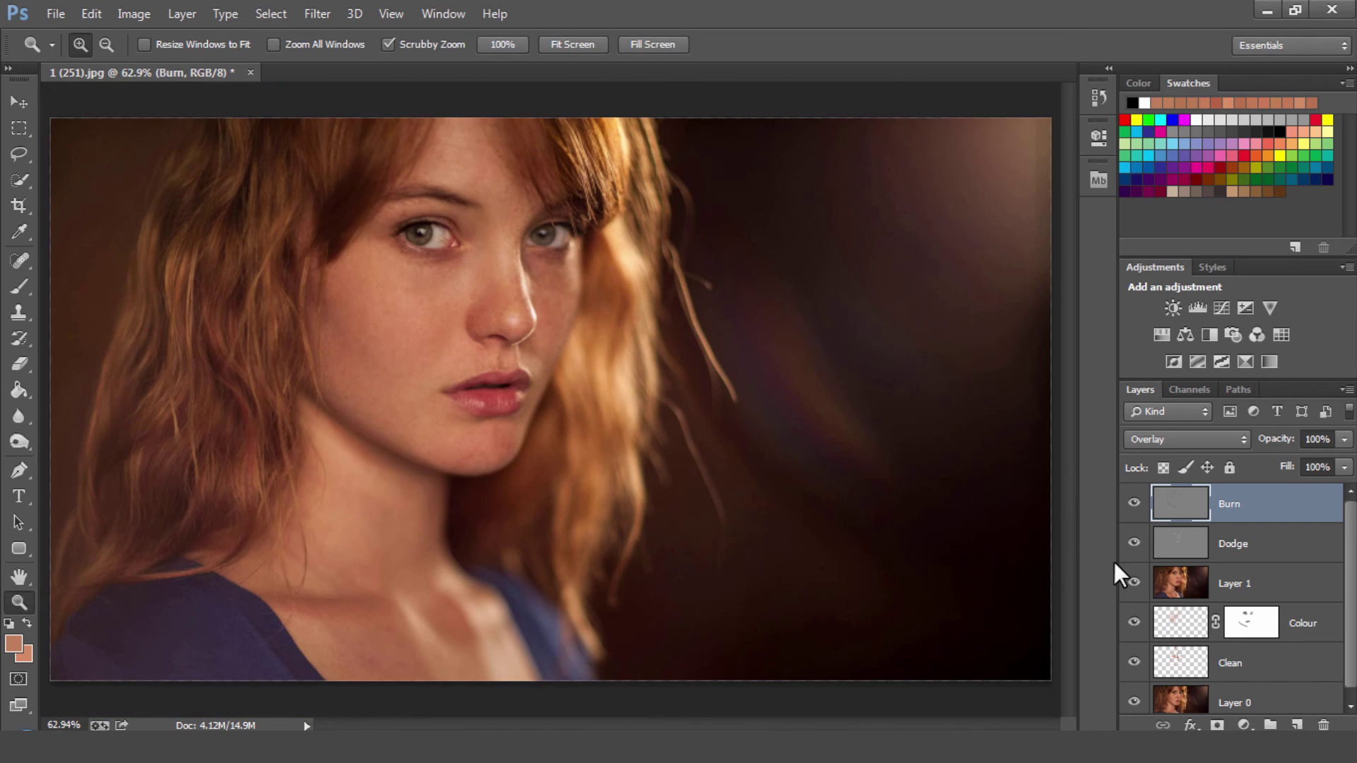
Step: Group the Burn through Clean layers into Group 1 and toggle its visibility to compare
left_click(1134, 505)
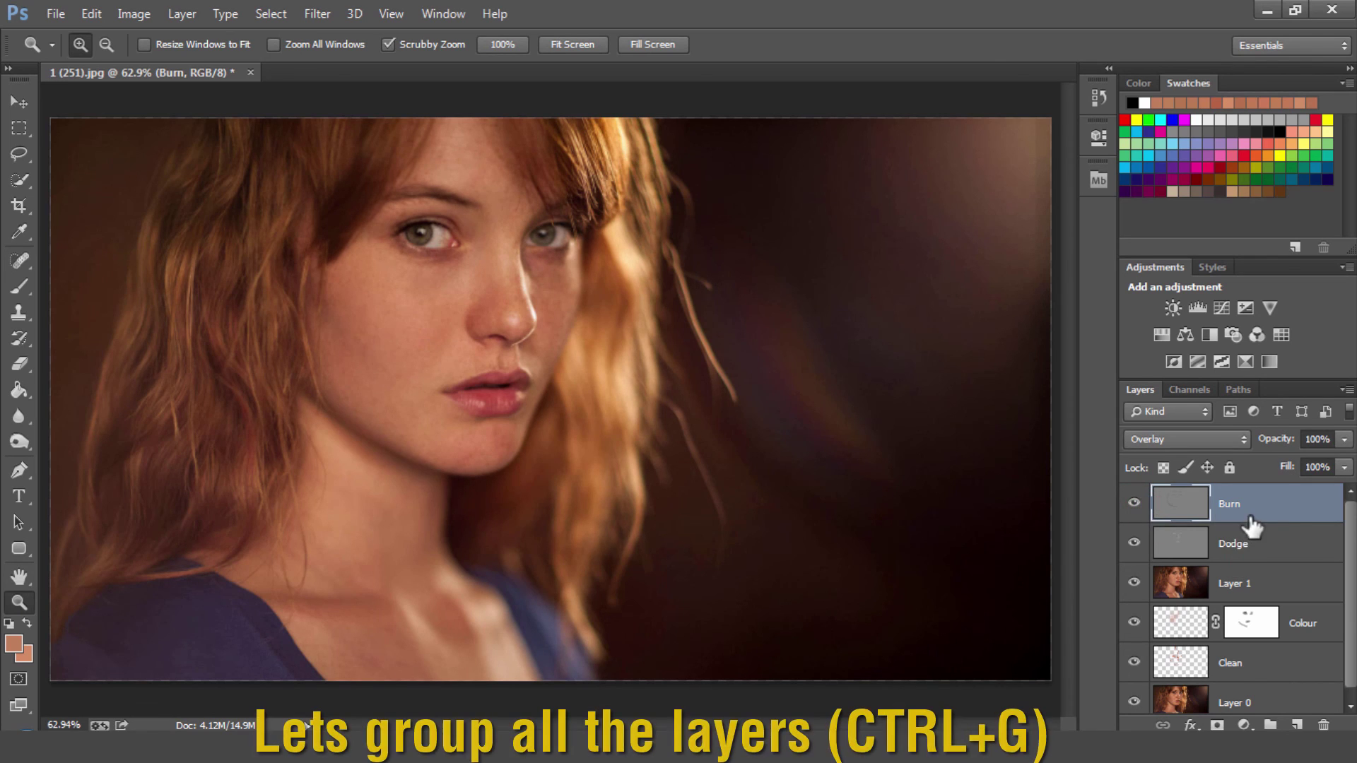
left_click(1243, 663, "shift")
key("ctrl+g")
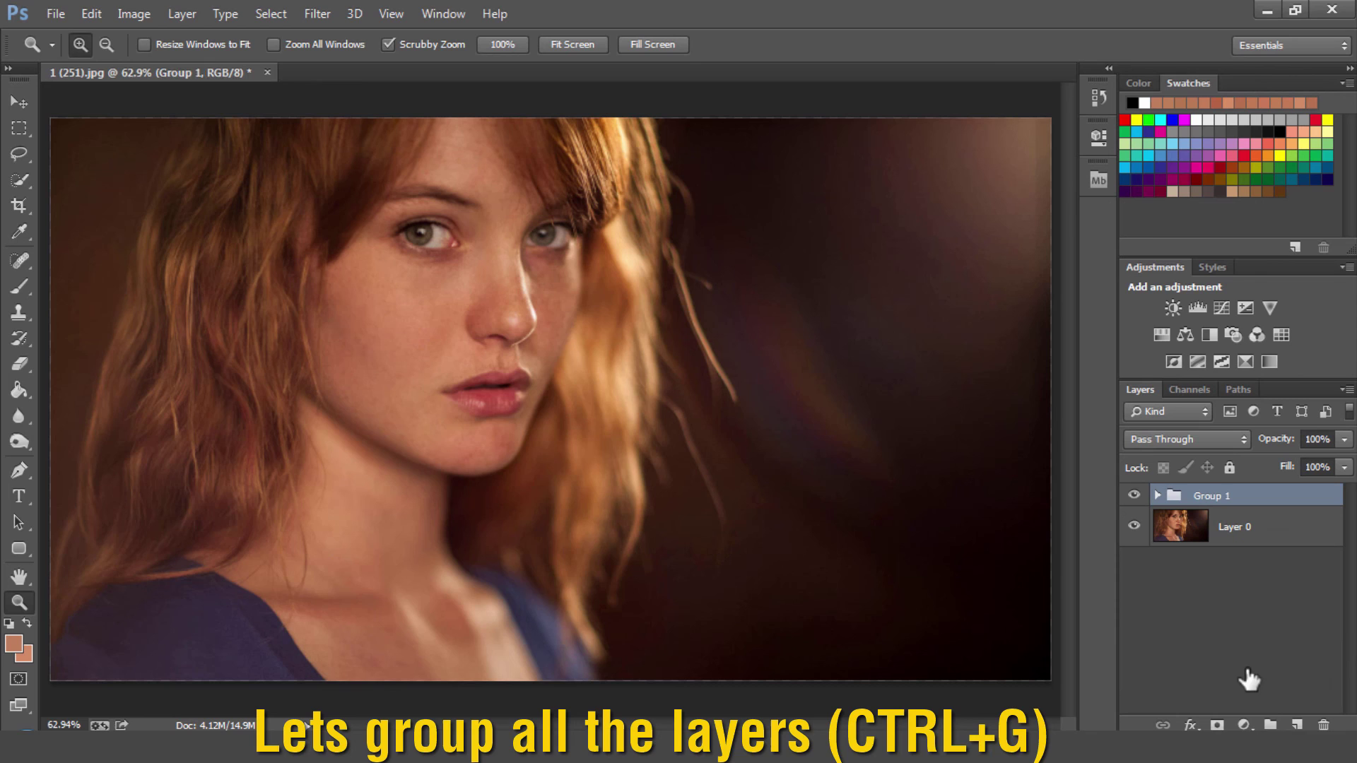
left_click(1135, 499)
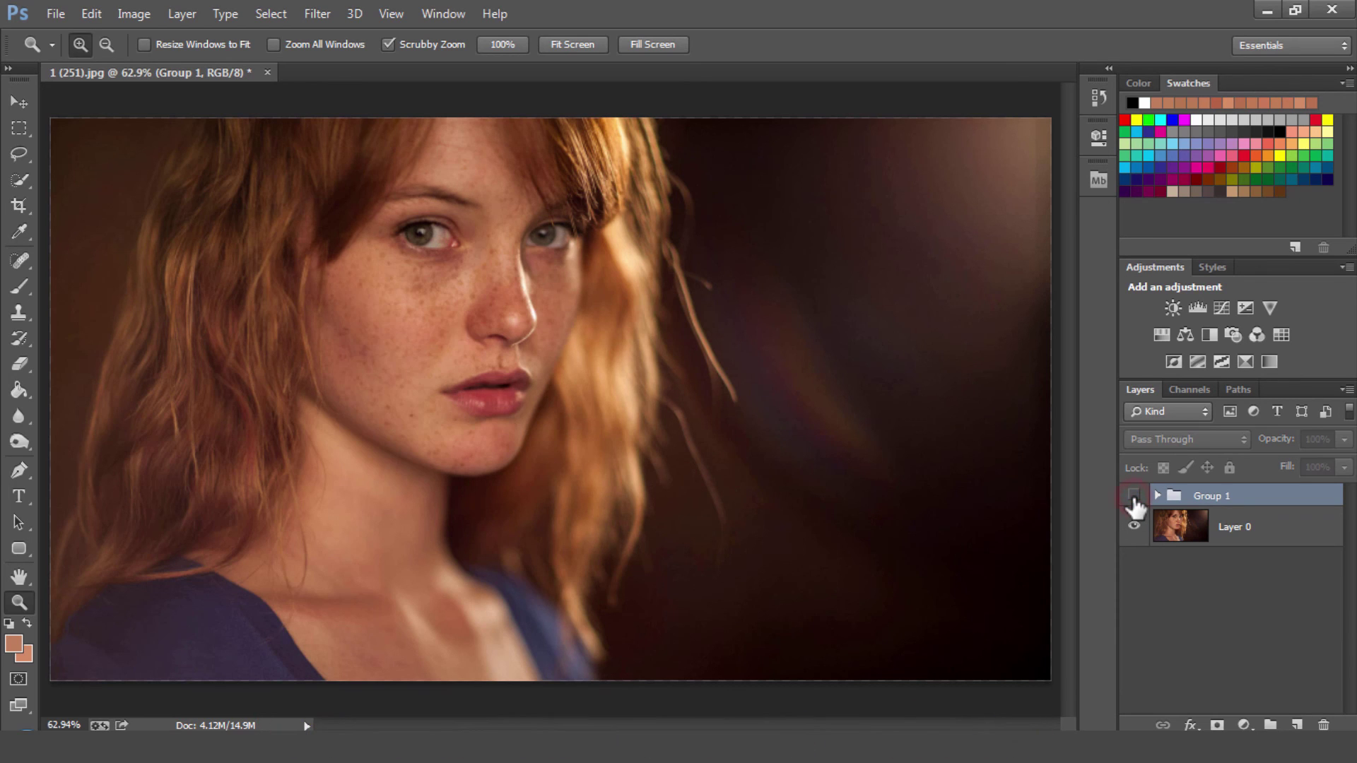
left_click(1135, 499)
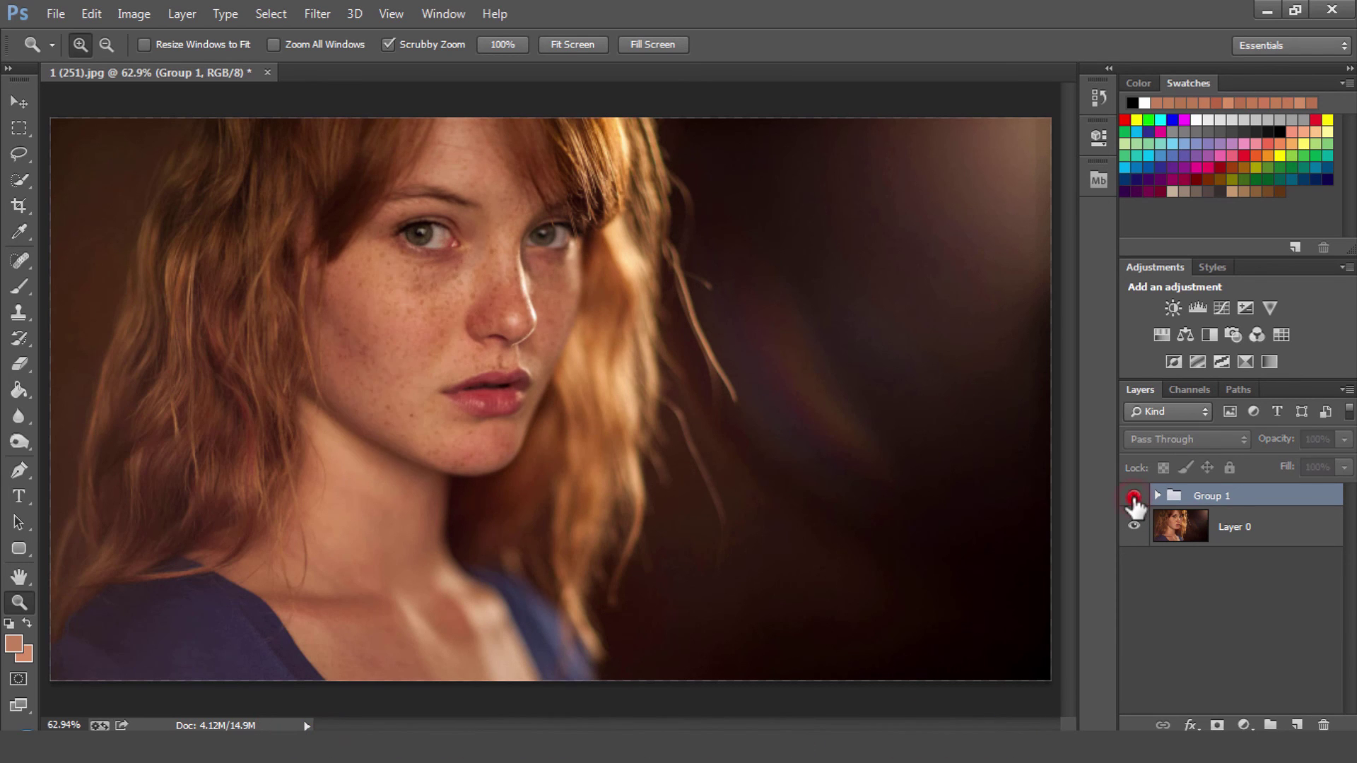